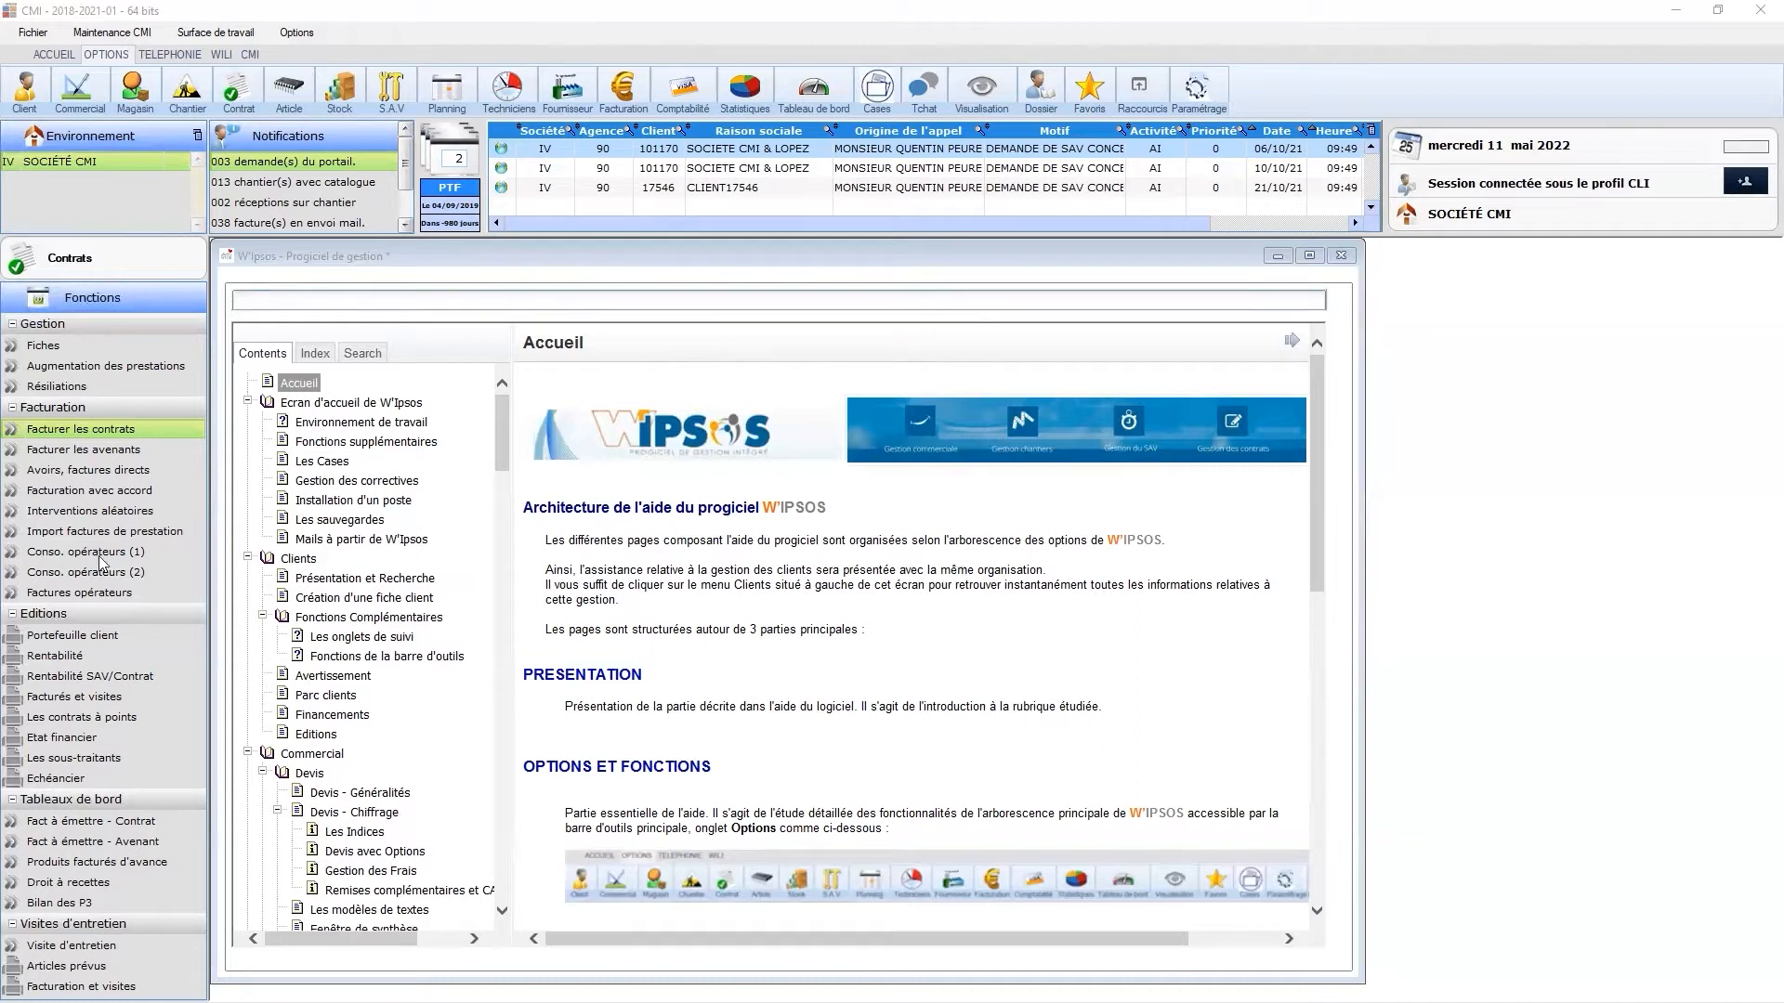
- Open contract invoicing, enable targeted billing, and add contract 4017 to the target list
click(77, 431)
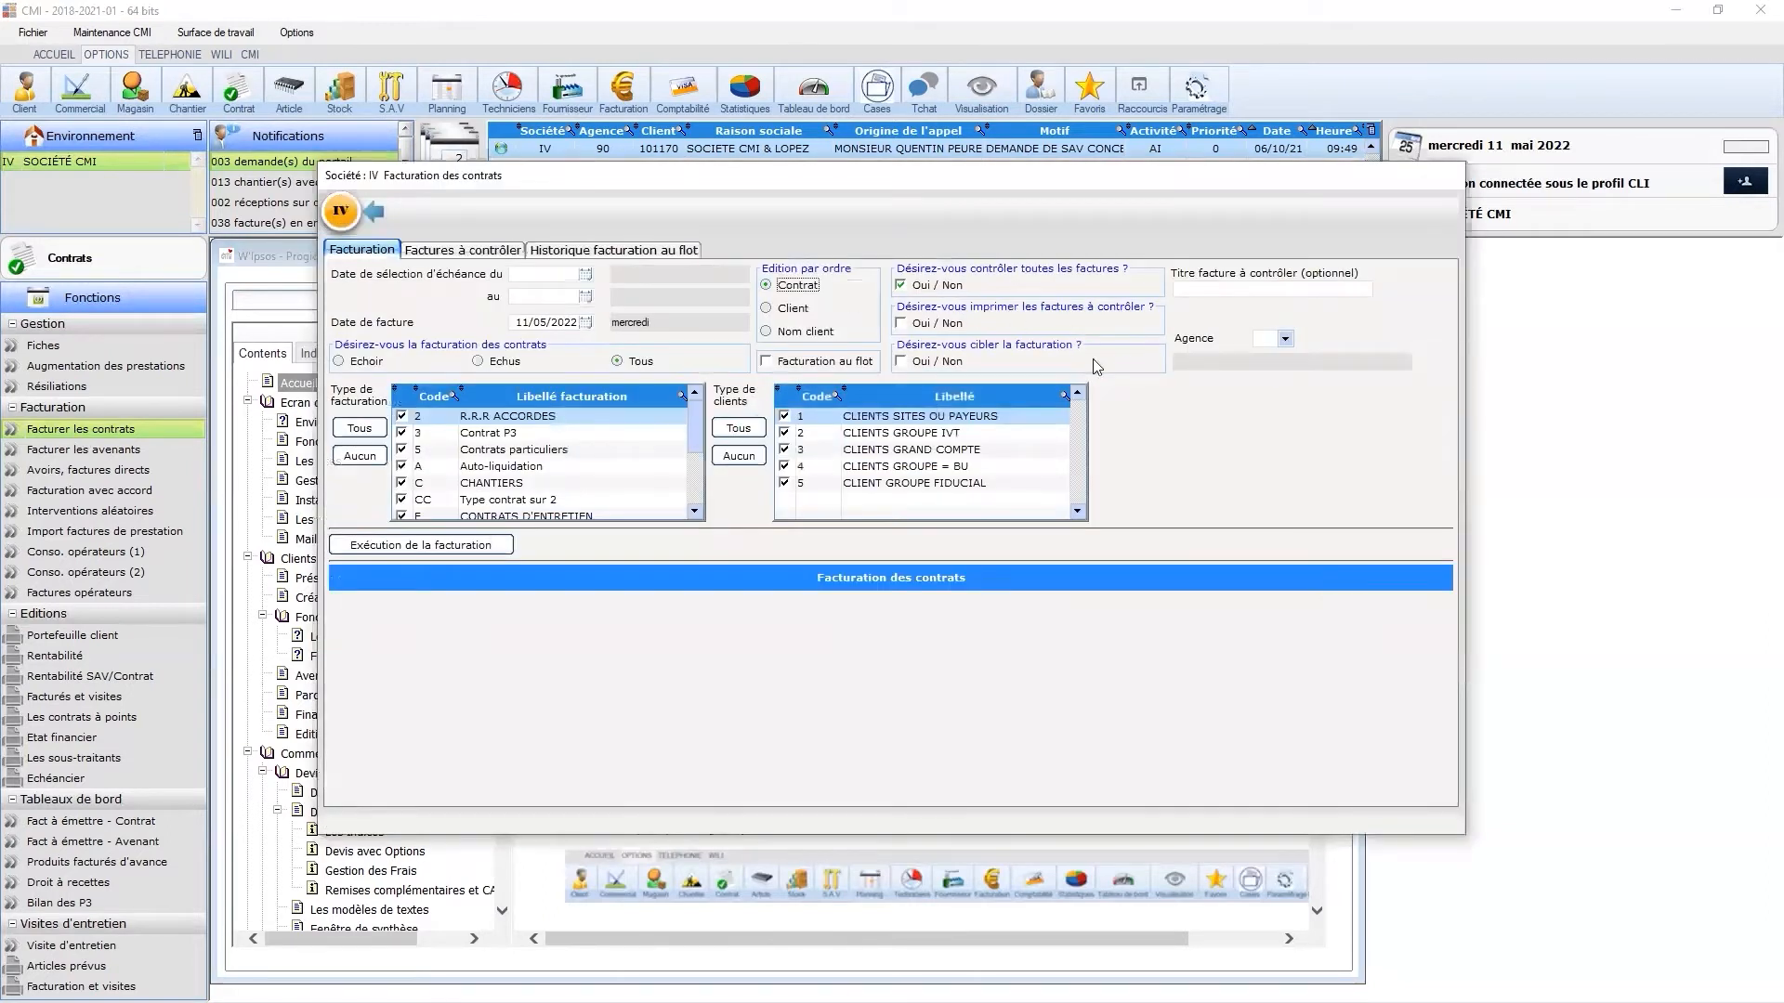
click(900, 362)
click(1189, 418)
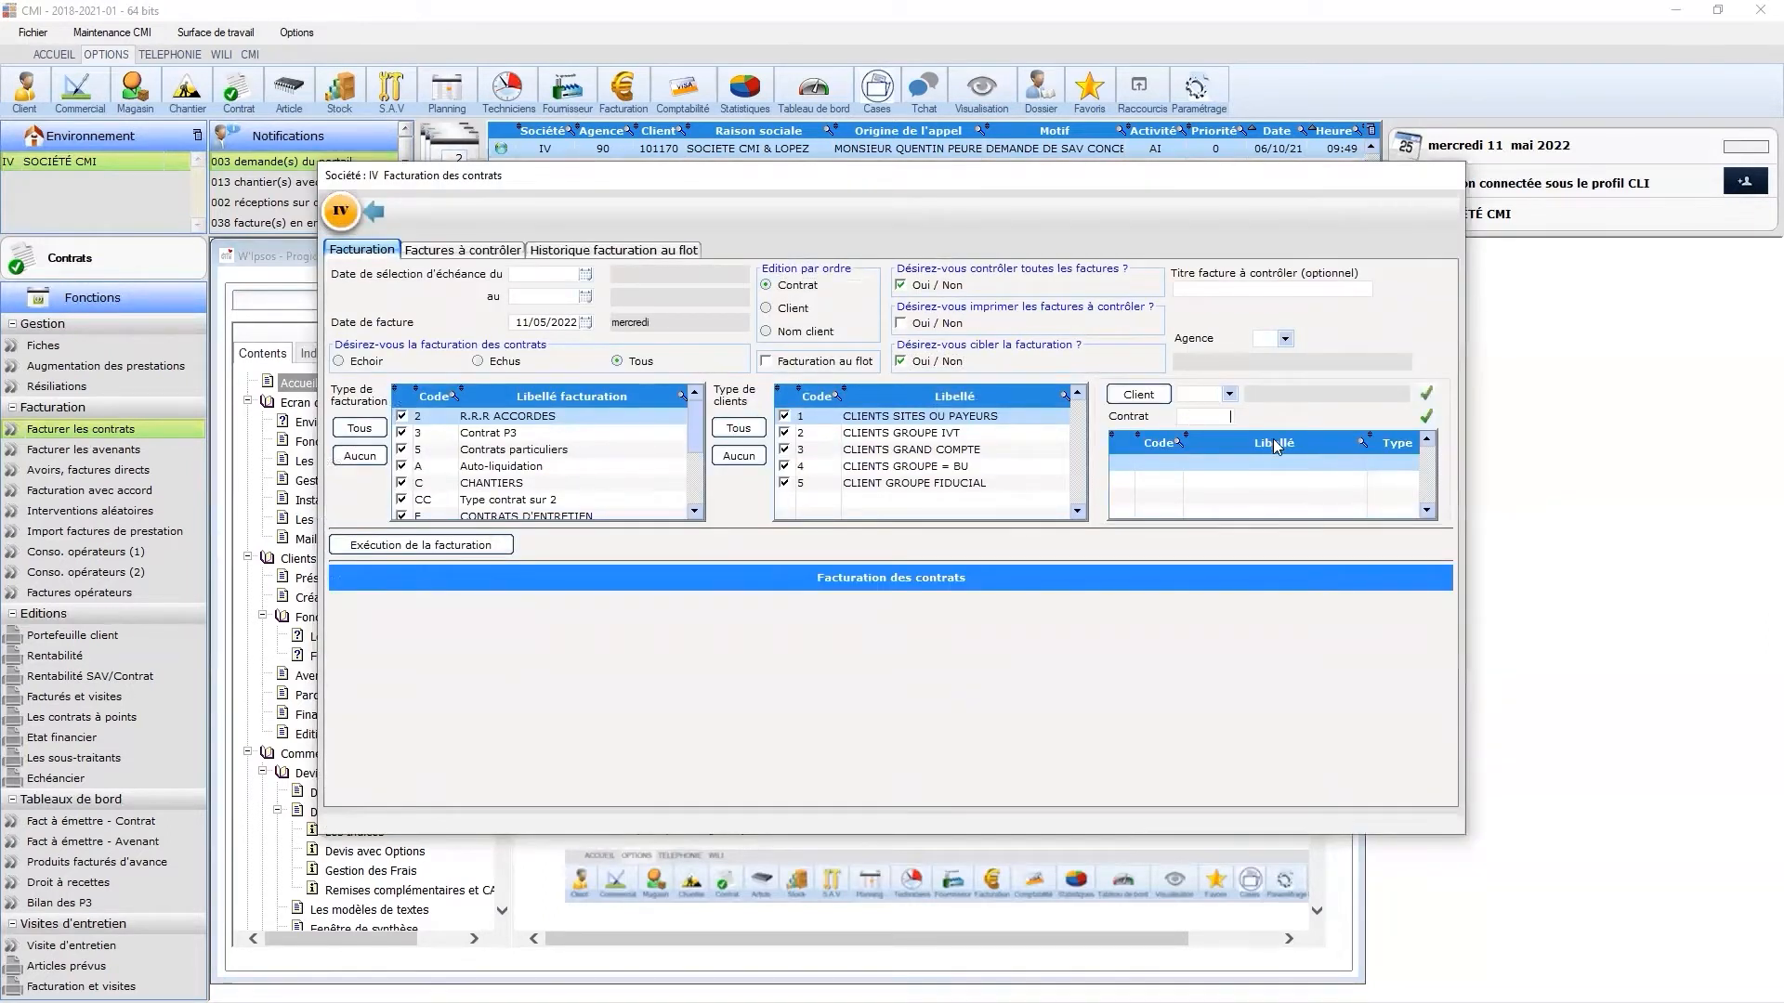
text(4017)
click(1428, 428)
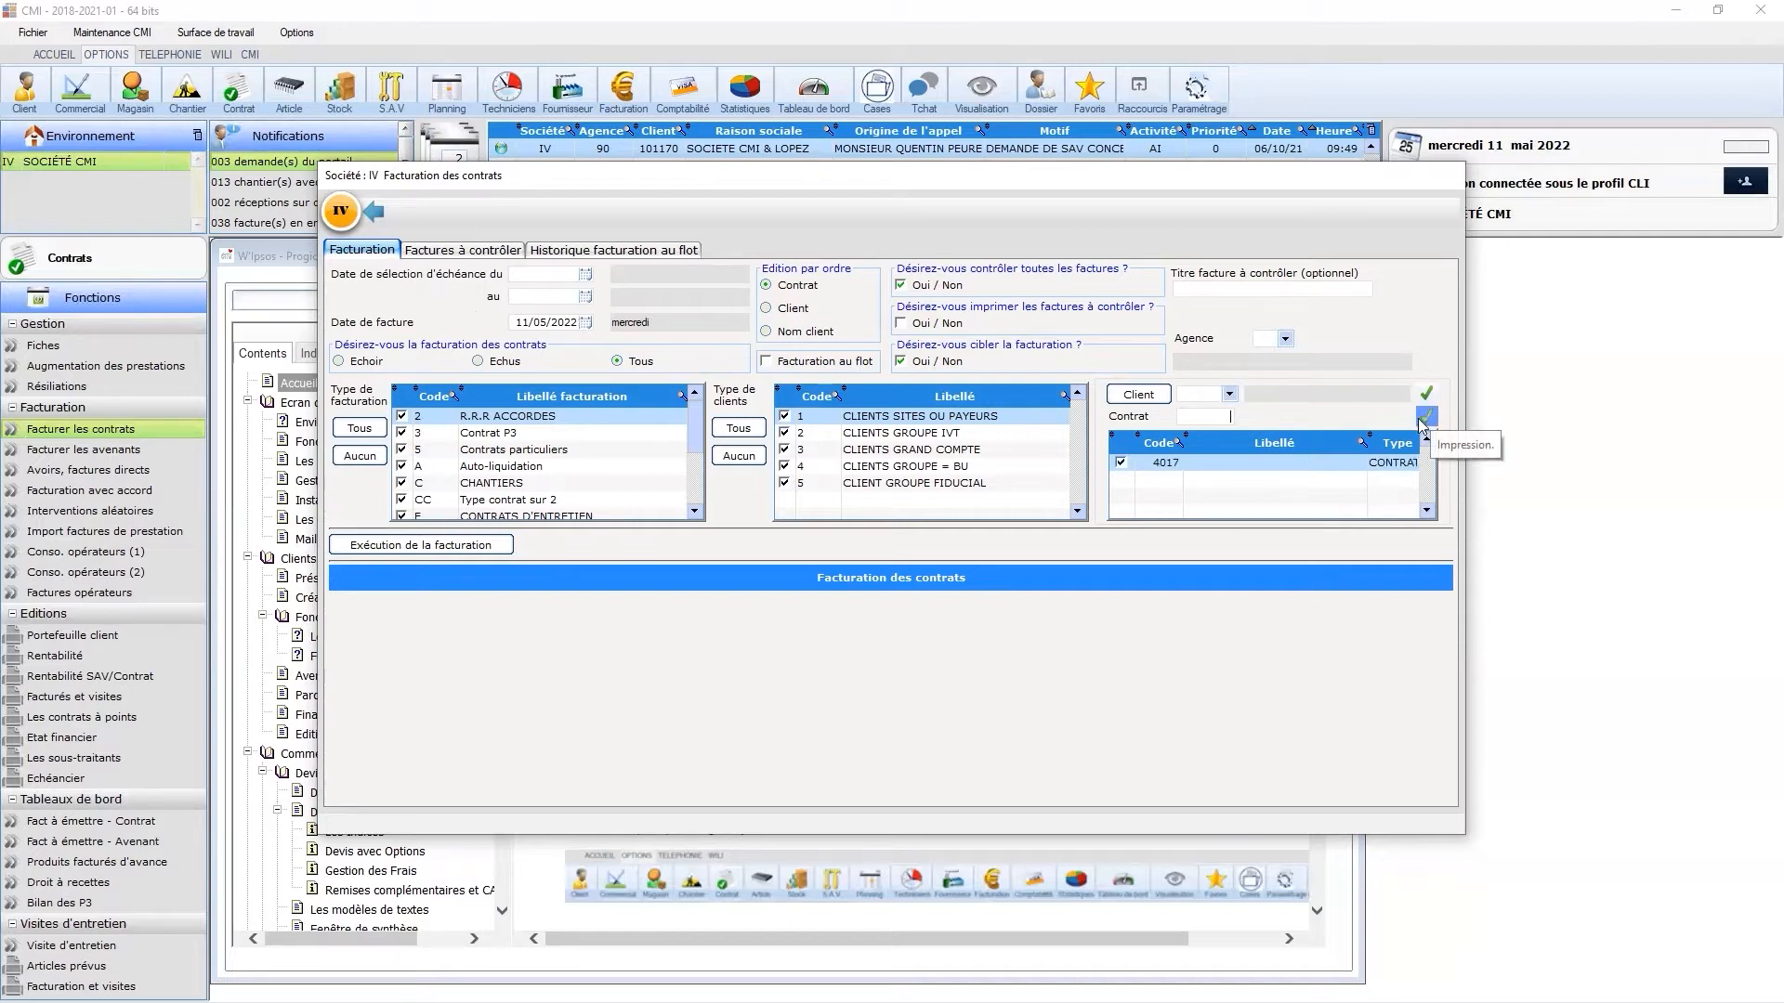
- Try to run the invoicing of contract 4017 with due dates up to 11/05/2022 and invoice date 31/12/2021
click(526, 298)
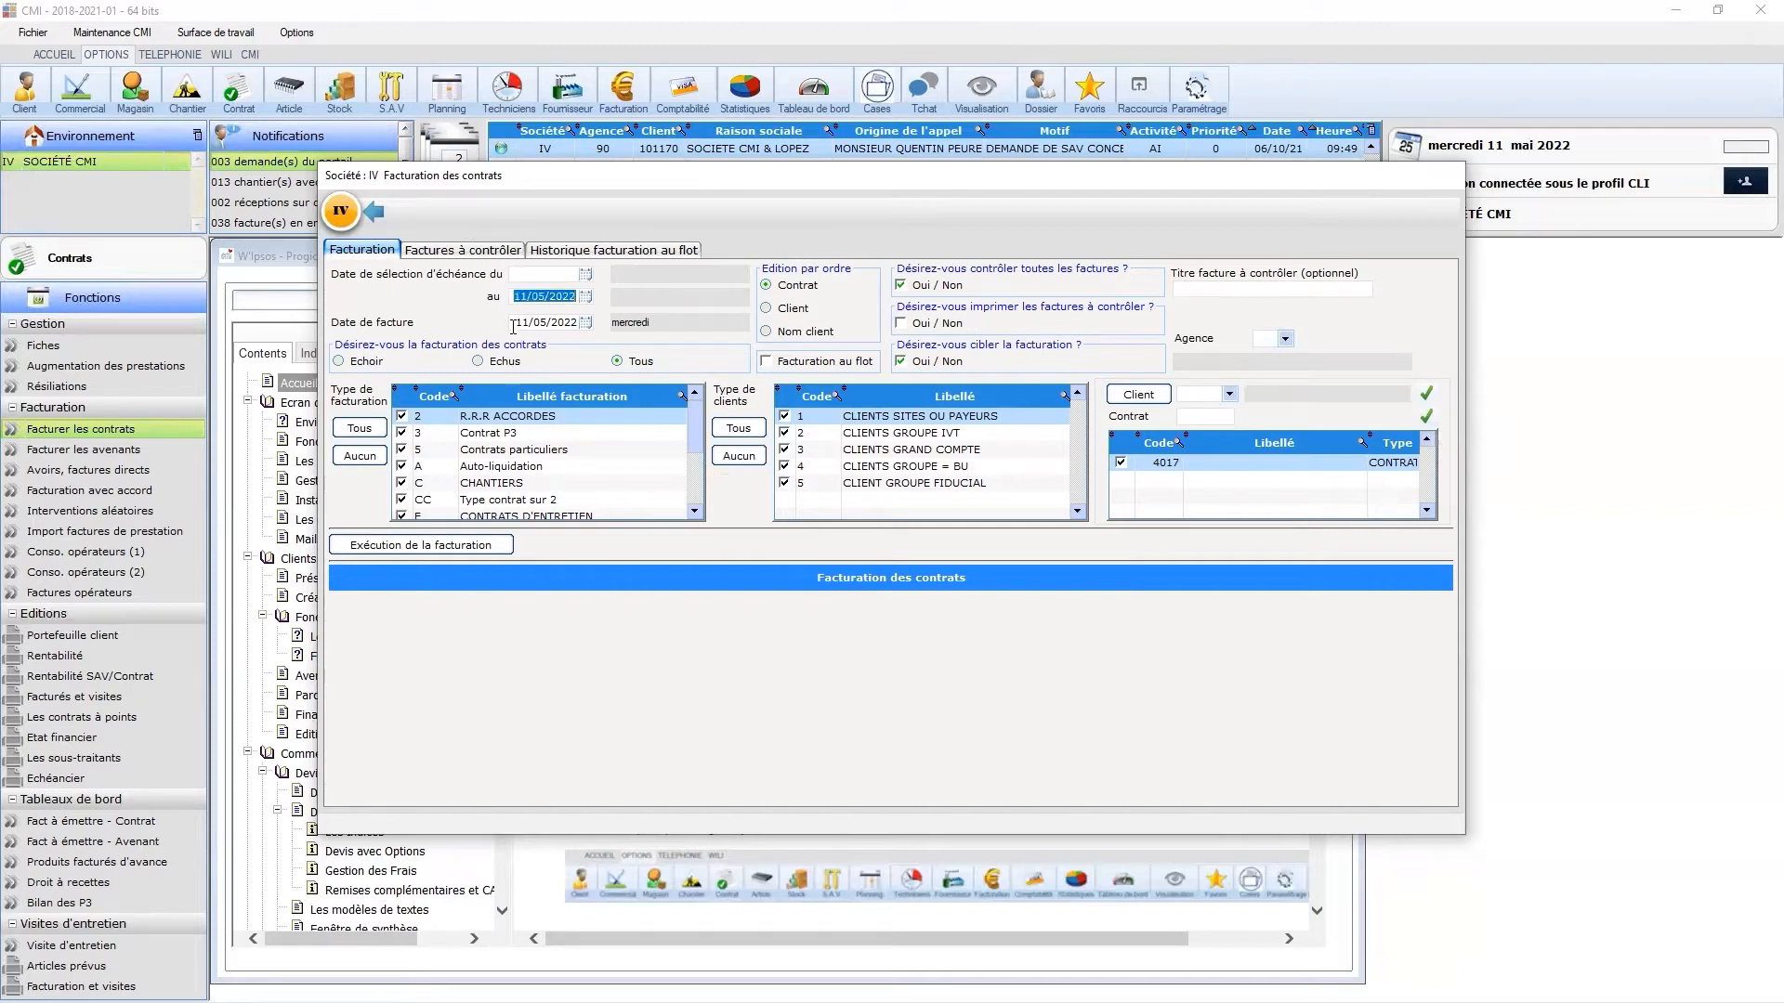
click(517, 325)
text(31/12/2021)
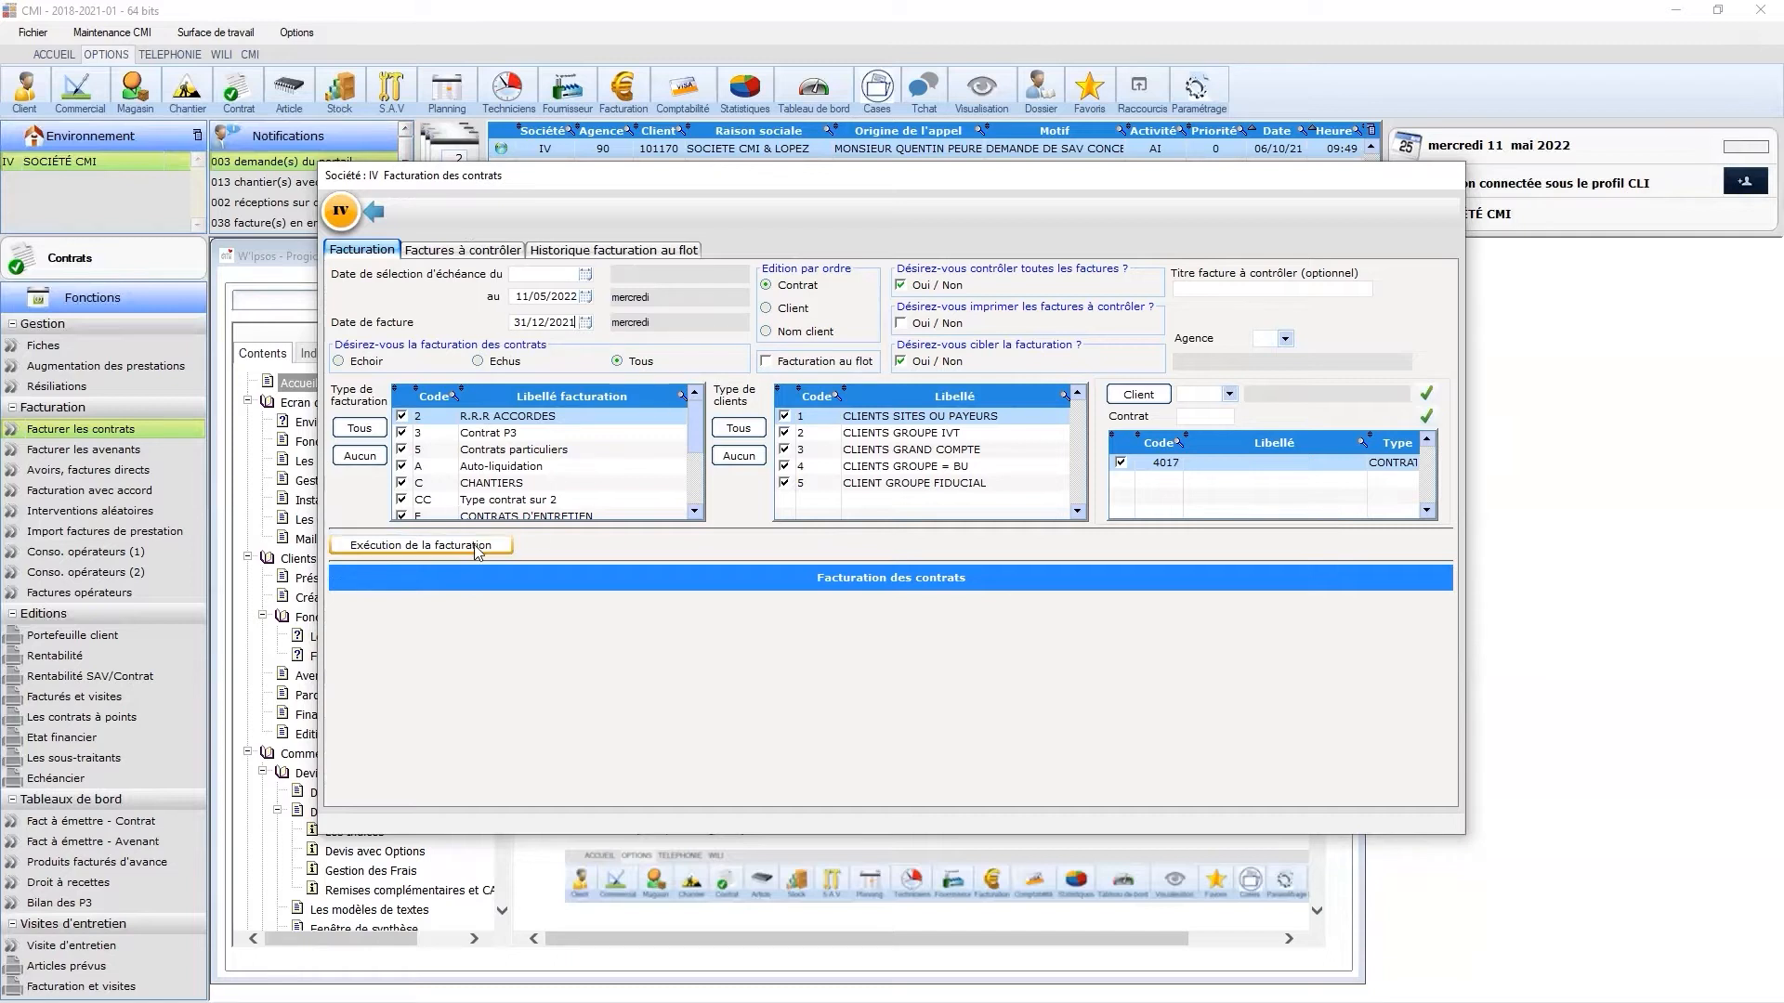
click(429, 558)
click(1101, 620)
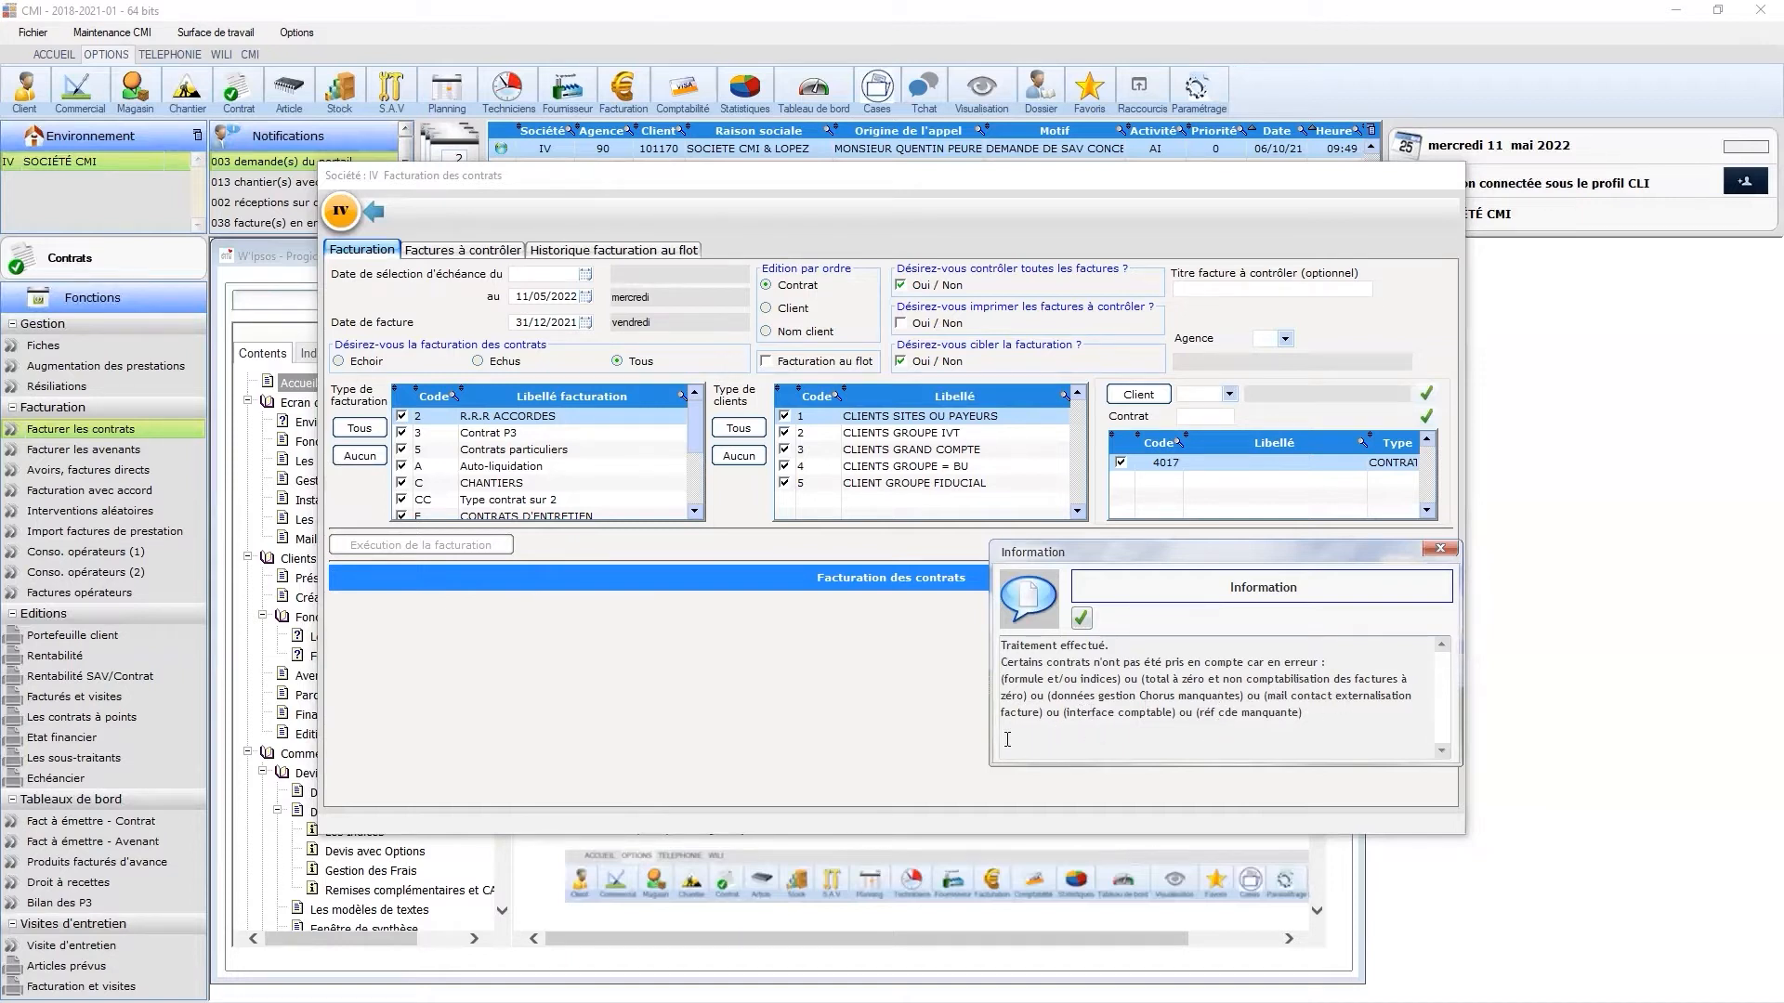
click(1081, 618)
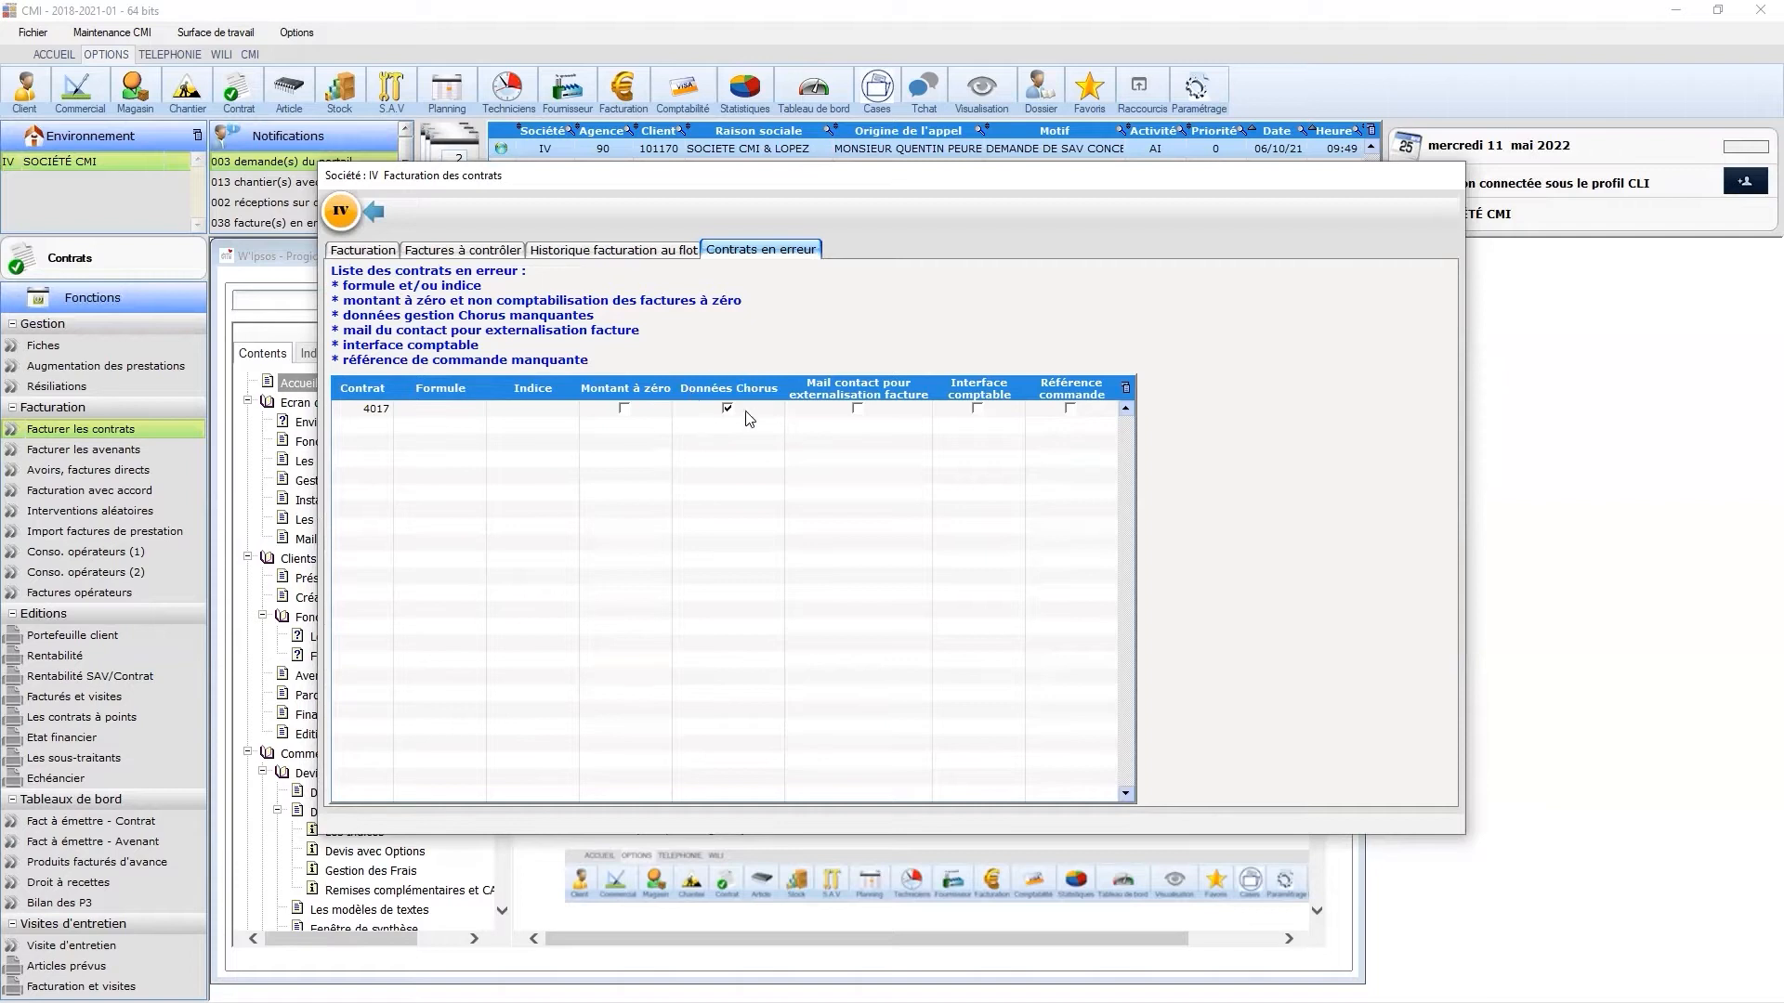
- Leave contract invoicing and open the management record of contract 4017
click(376, 212)
click(25, 88)
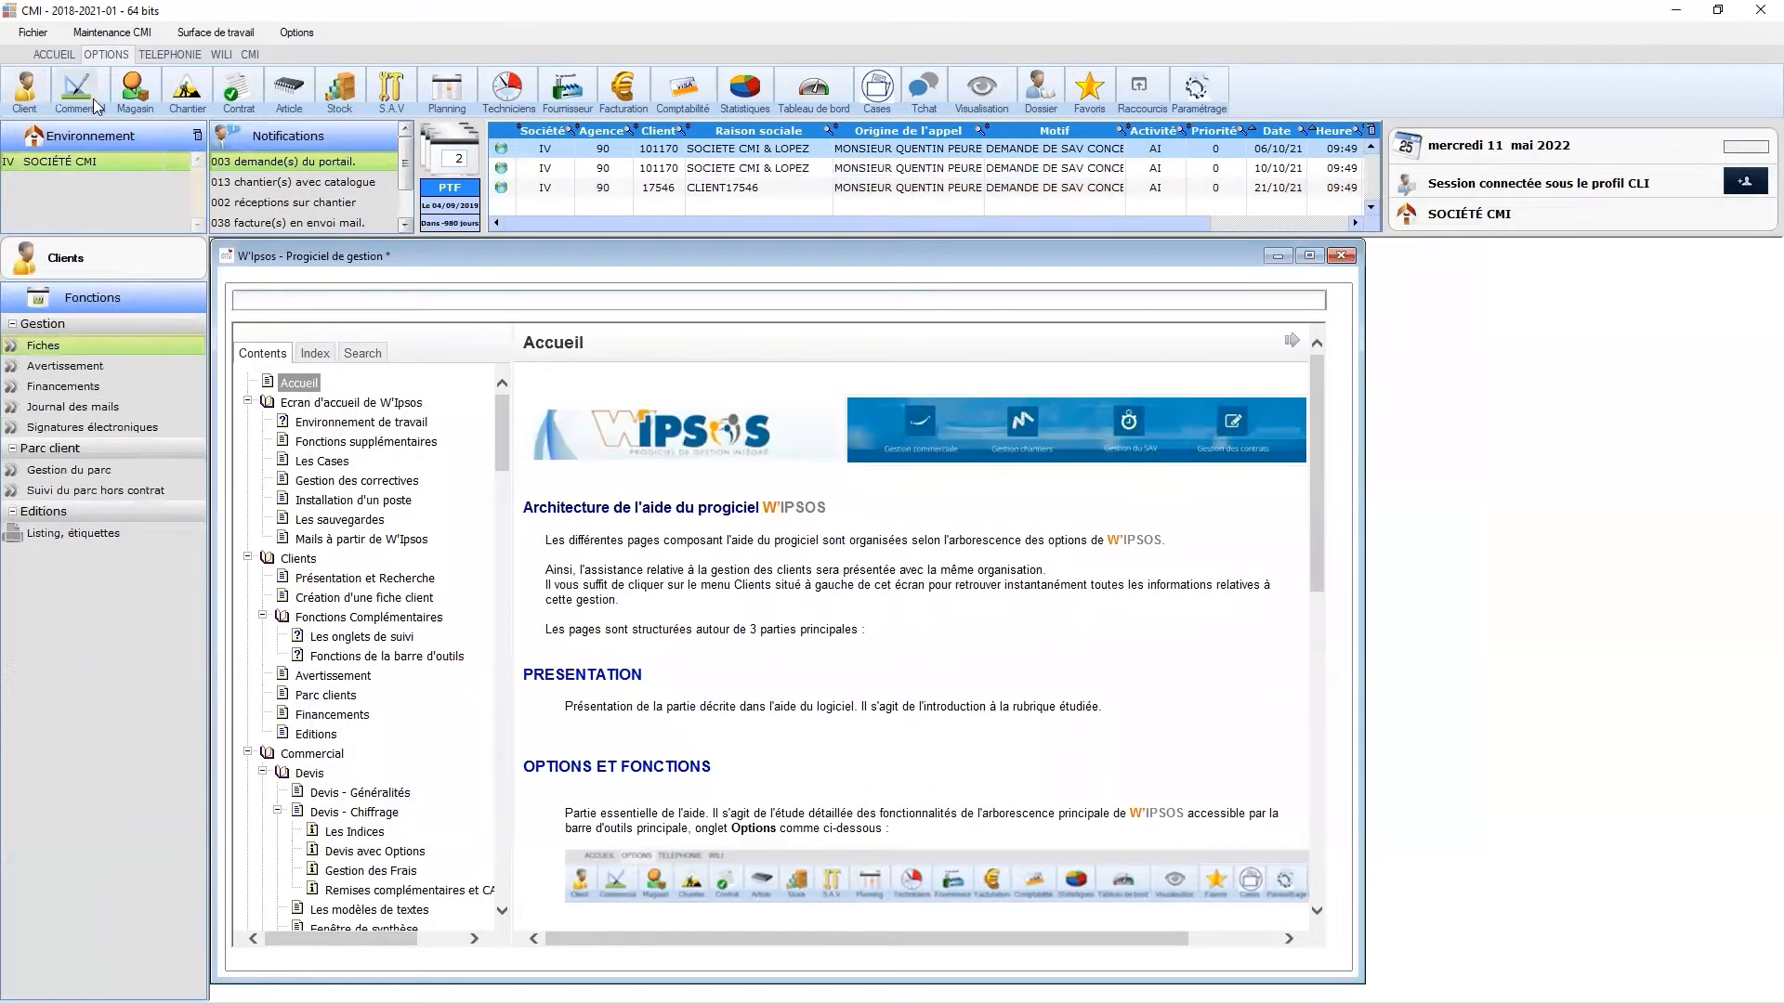
click(254, 98)
click(86, 346)
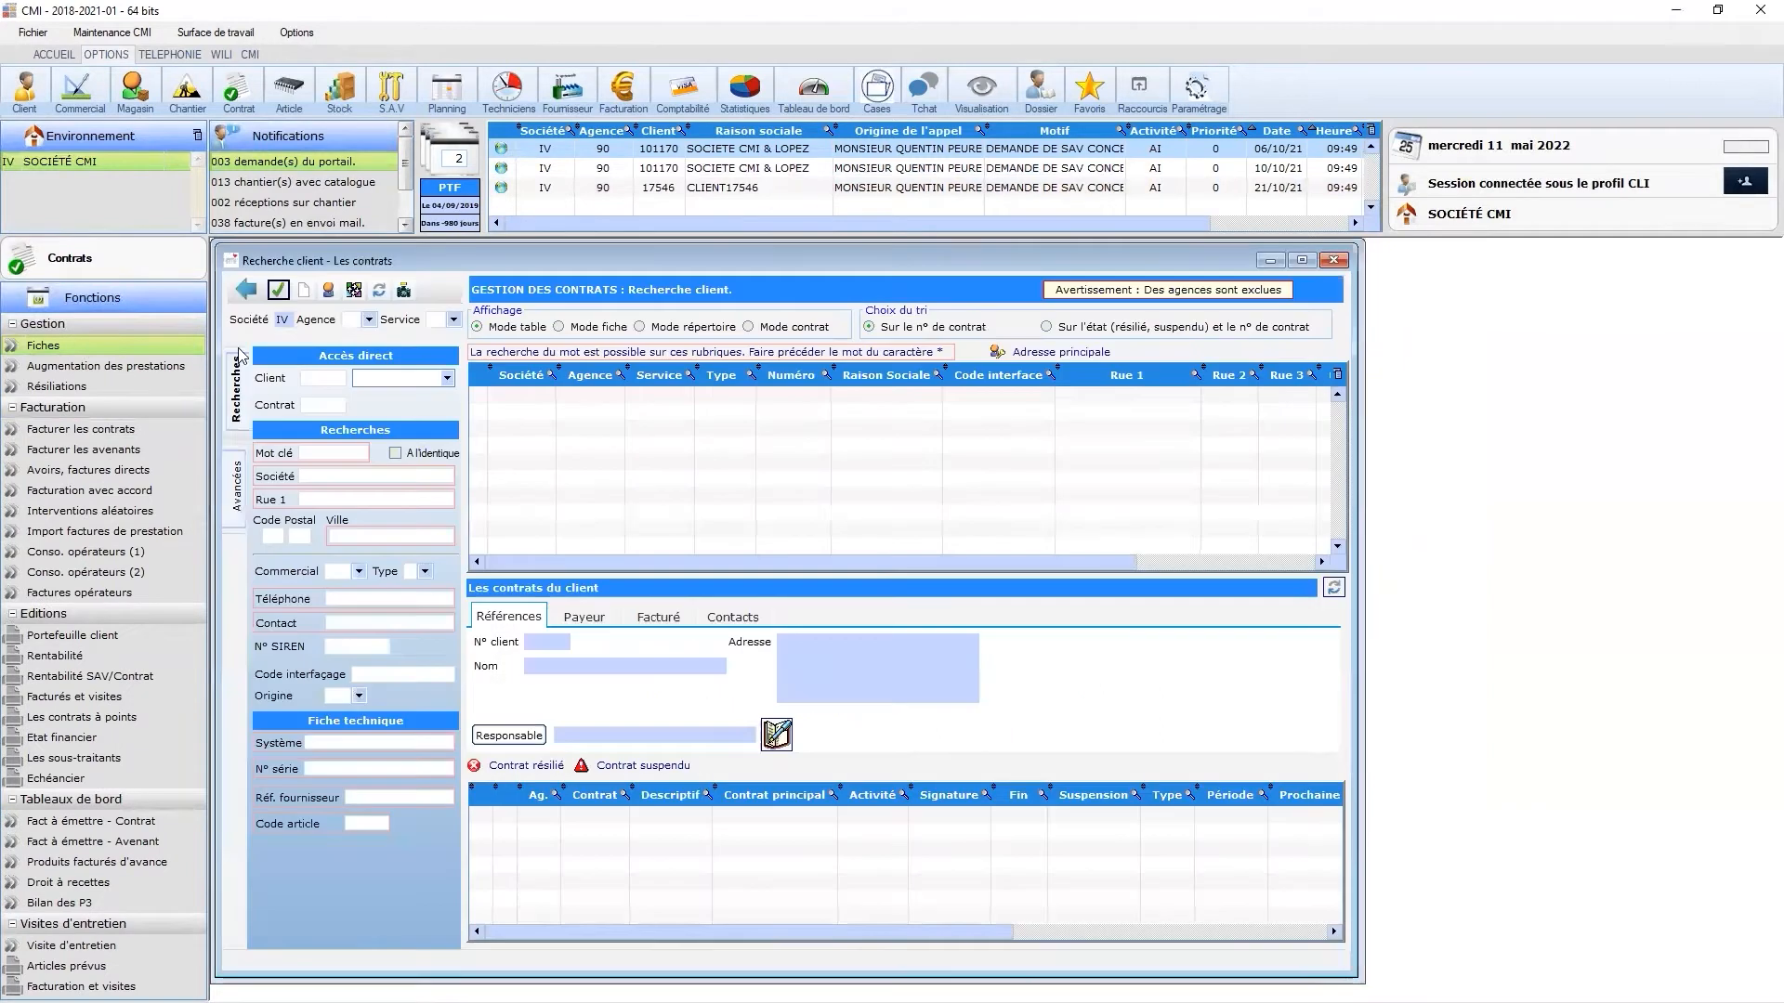
click(329, 377)
key(Tab)
text(4017)
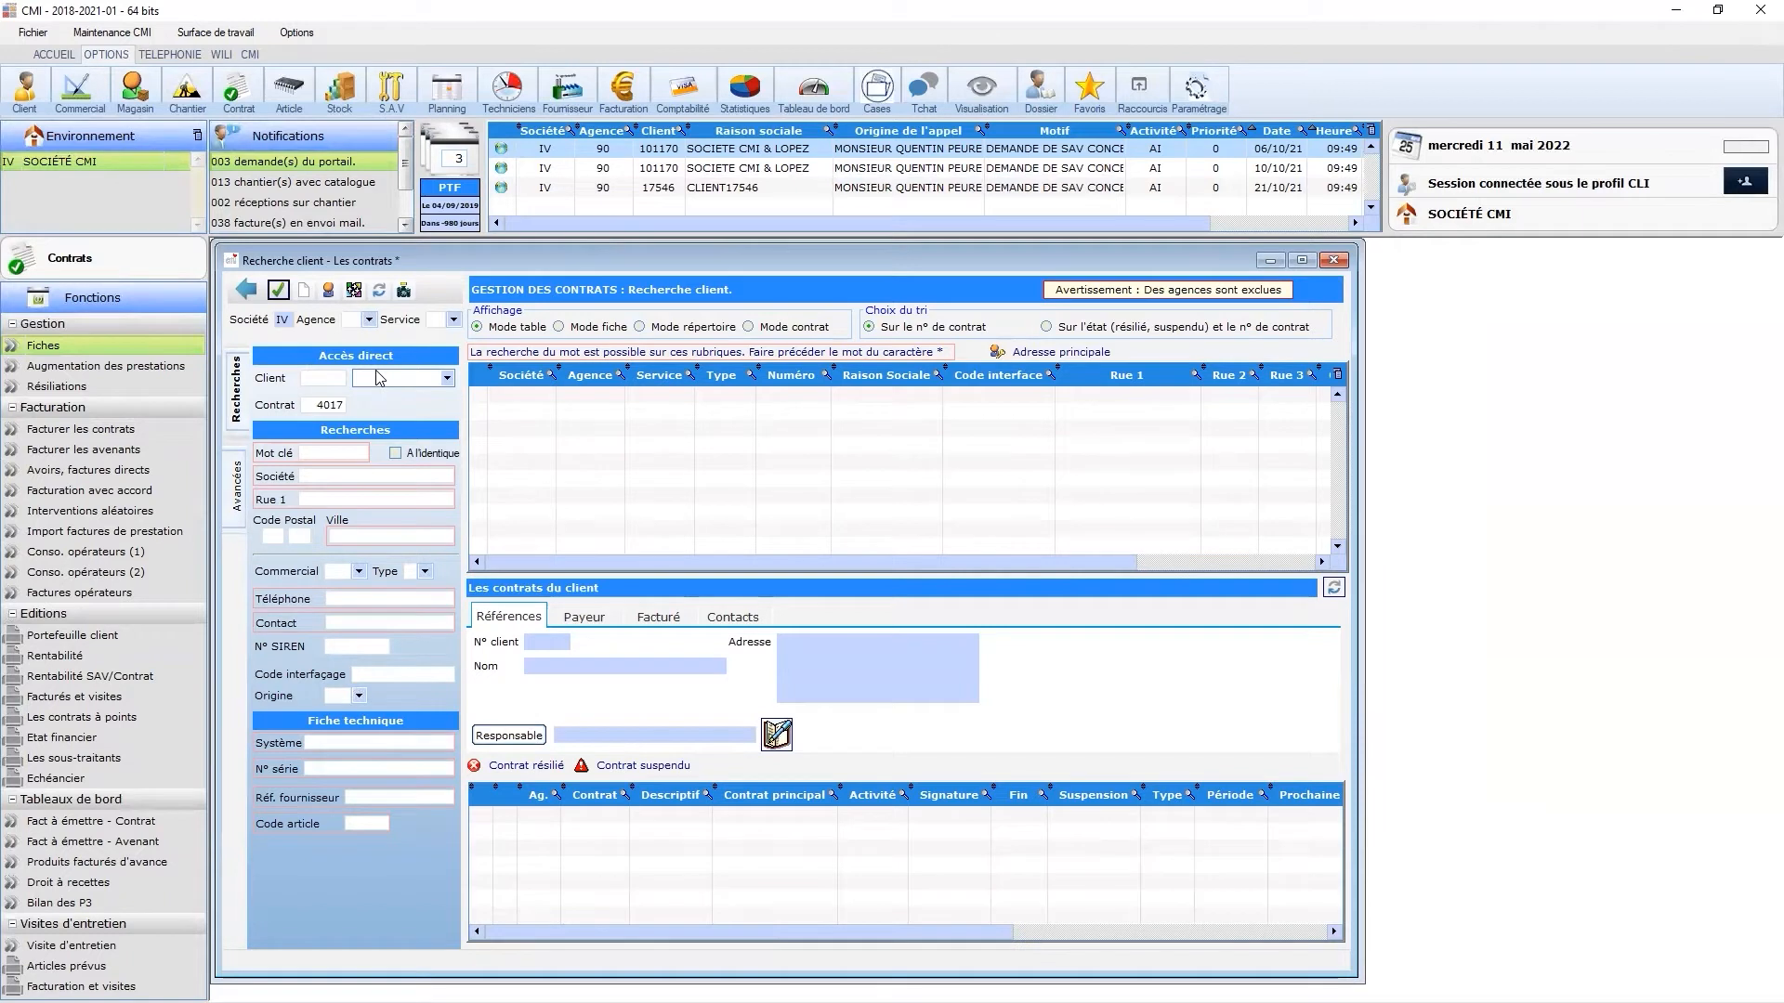
key(Return)
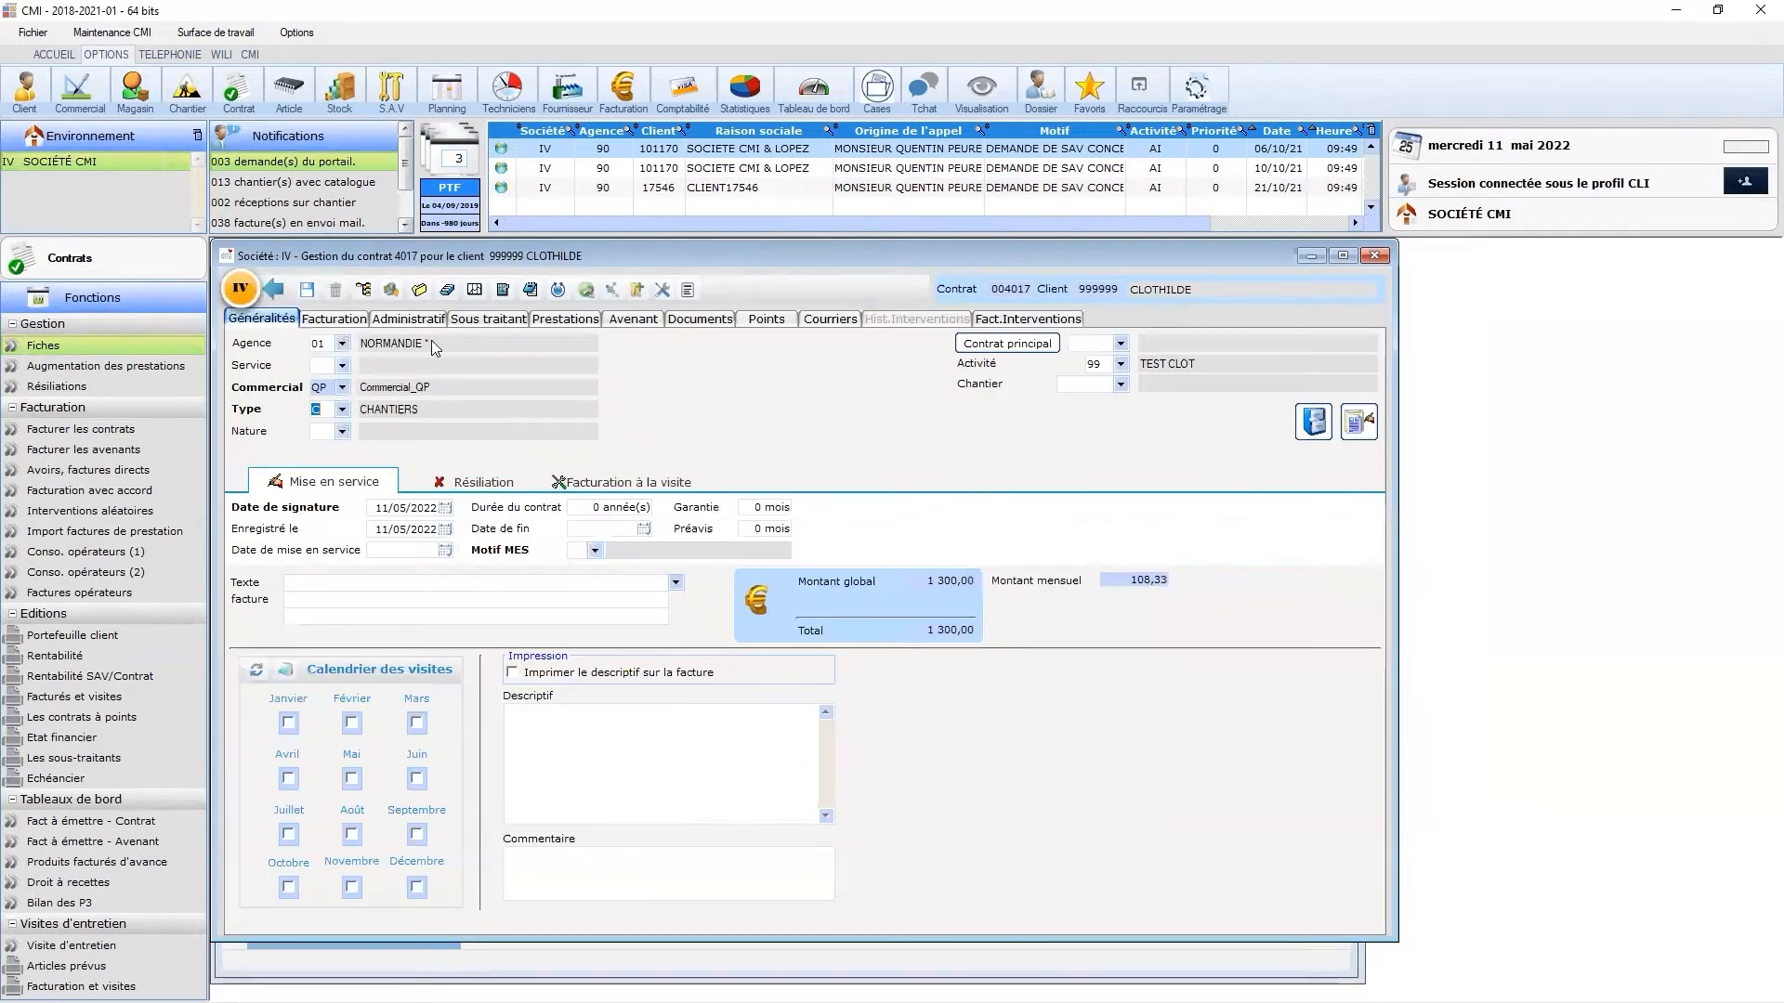
- Enter "test" as the Chorus service code, service name and commitment for the contract, and save the contract
click(611, 291)
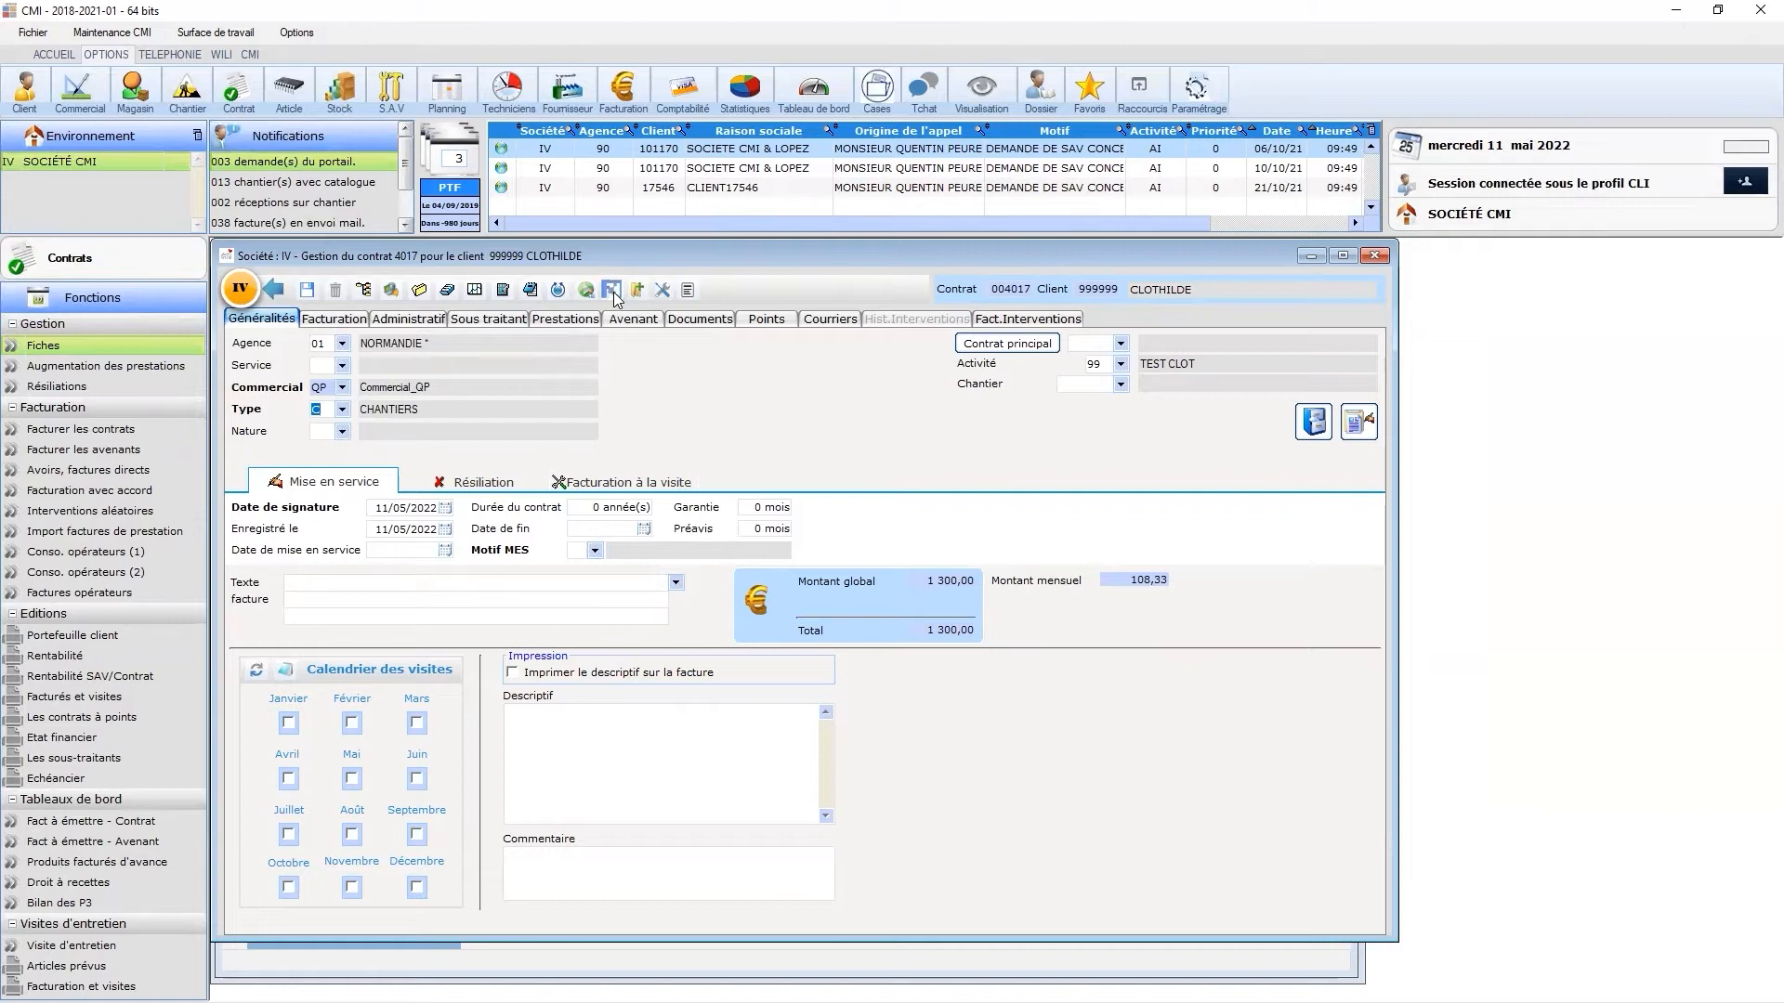
text(test)
key(Tab)
text(test)
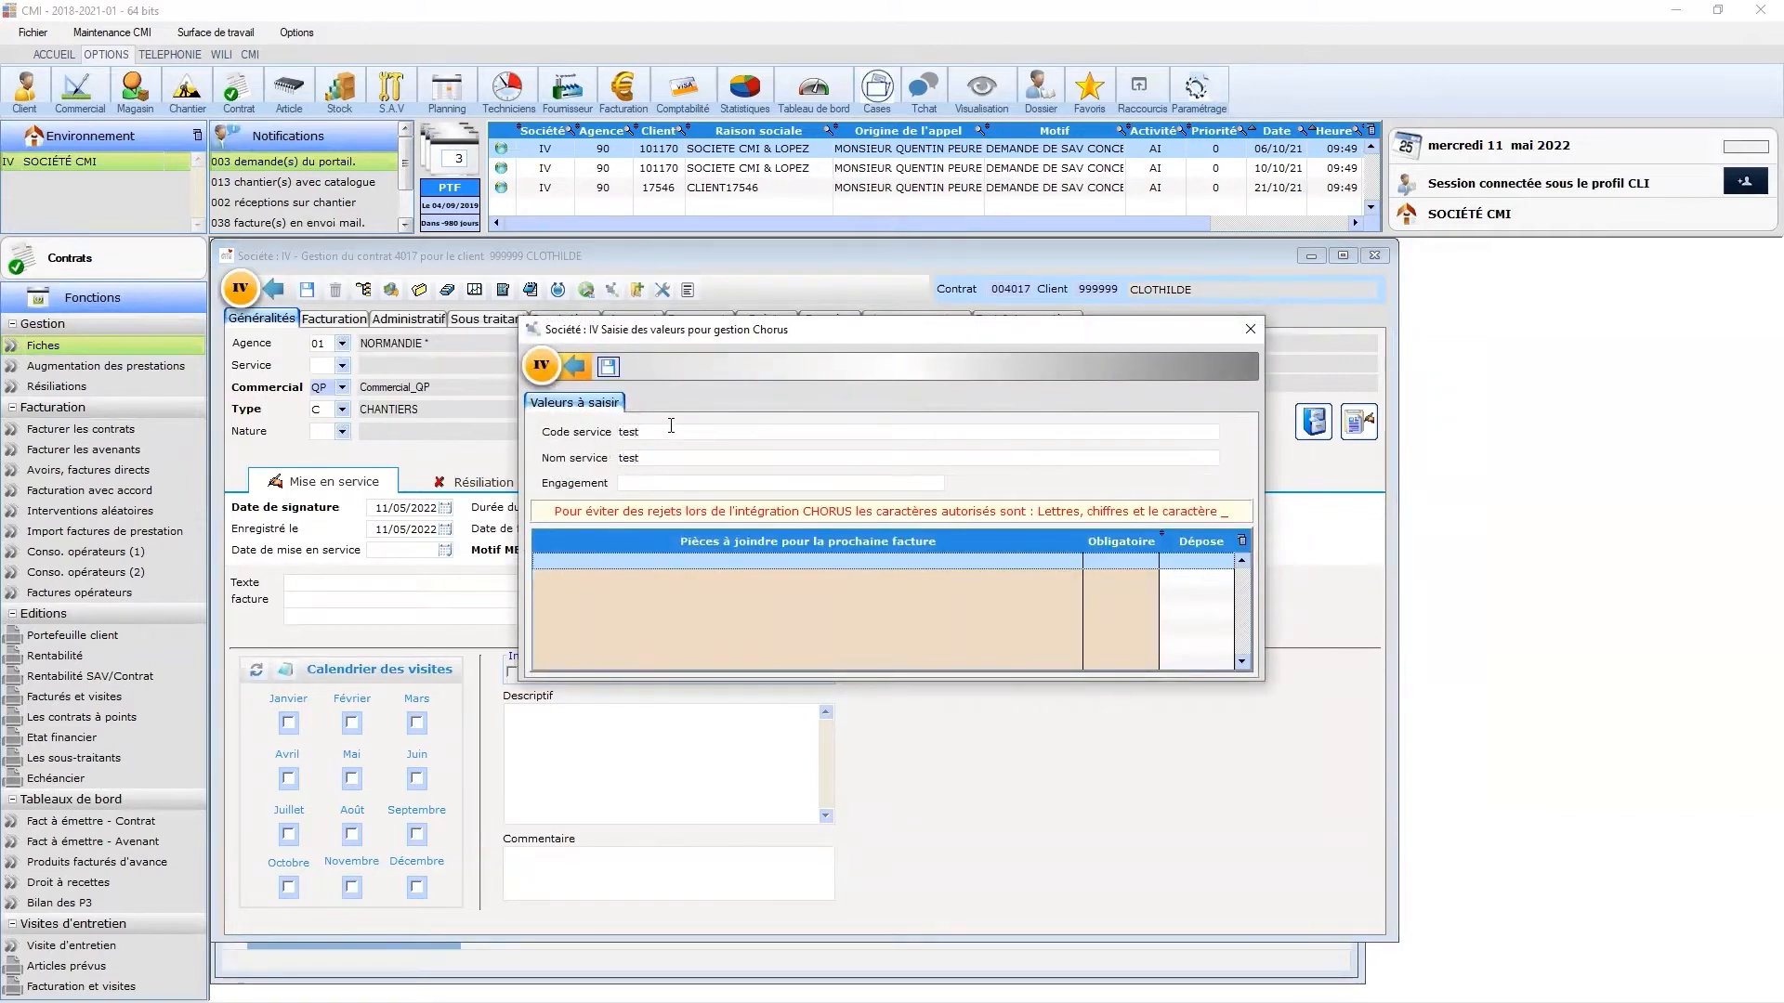
click(665, 488)
text(test)
click(581, 367)
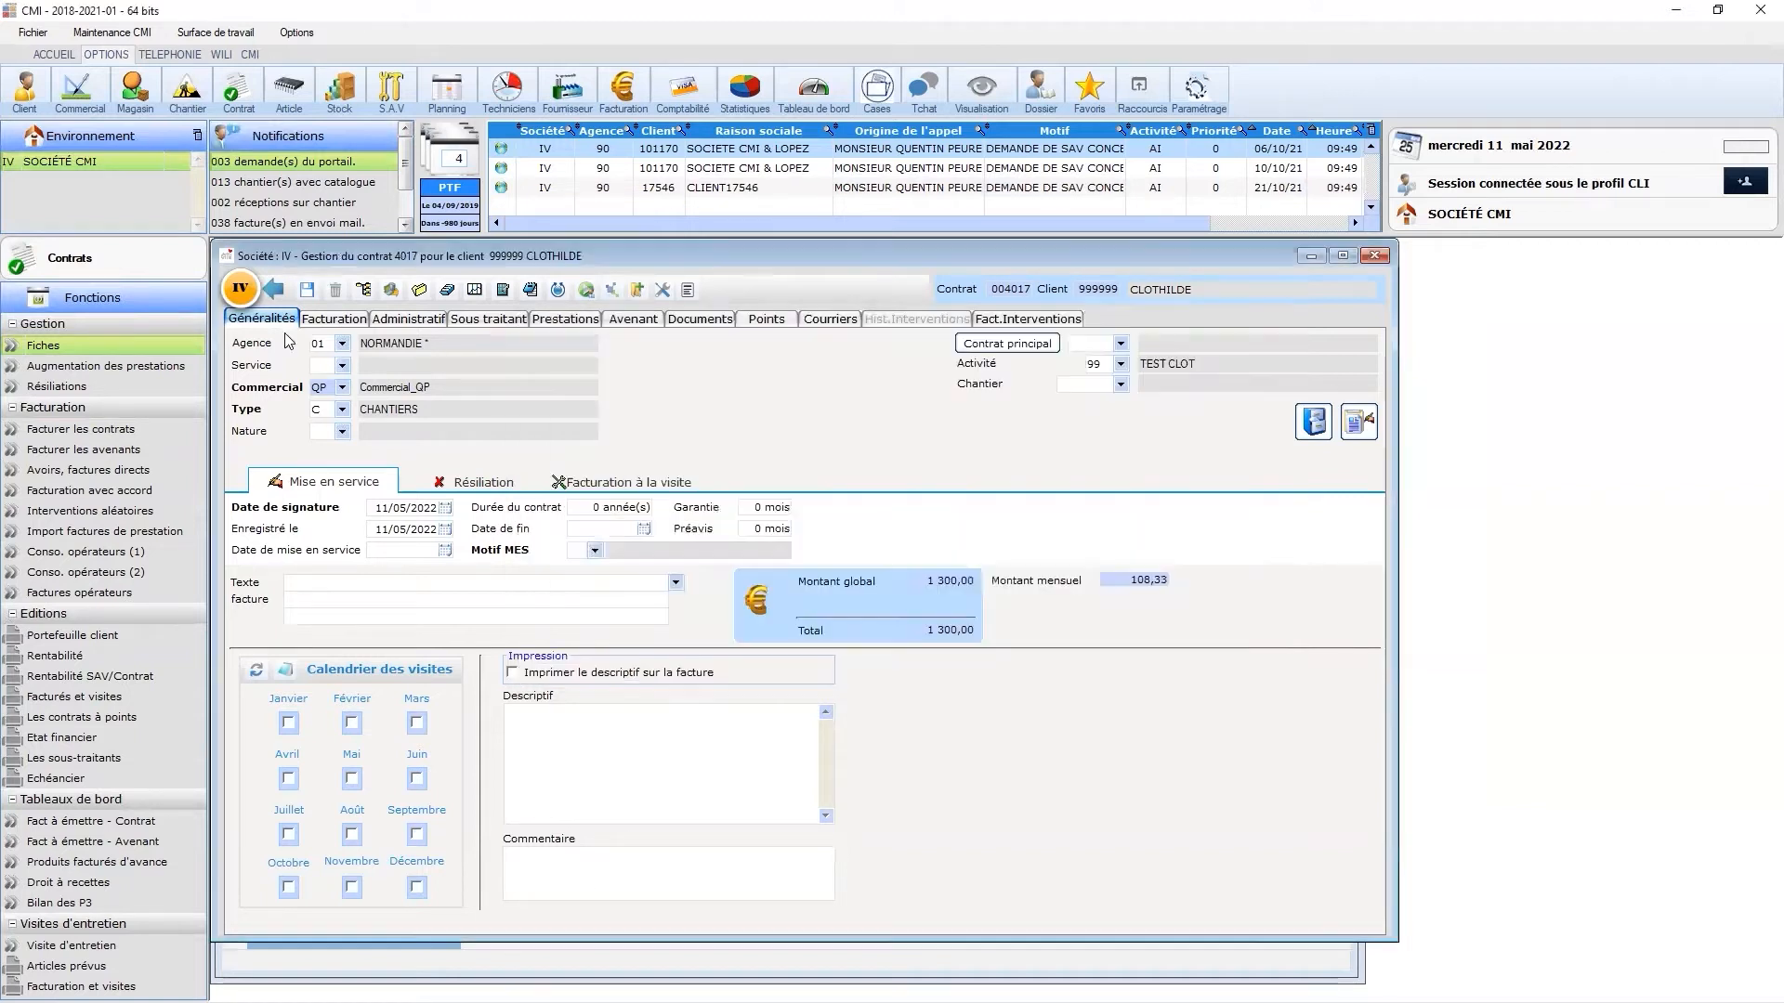
click(306, 289)
- Reopen contract invoicing and set the due-date limit to 11/05/2022 and the invoice date to 13/12/2021
click(97, 434)
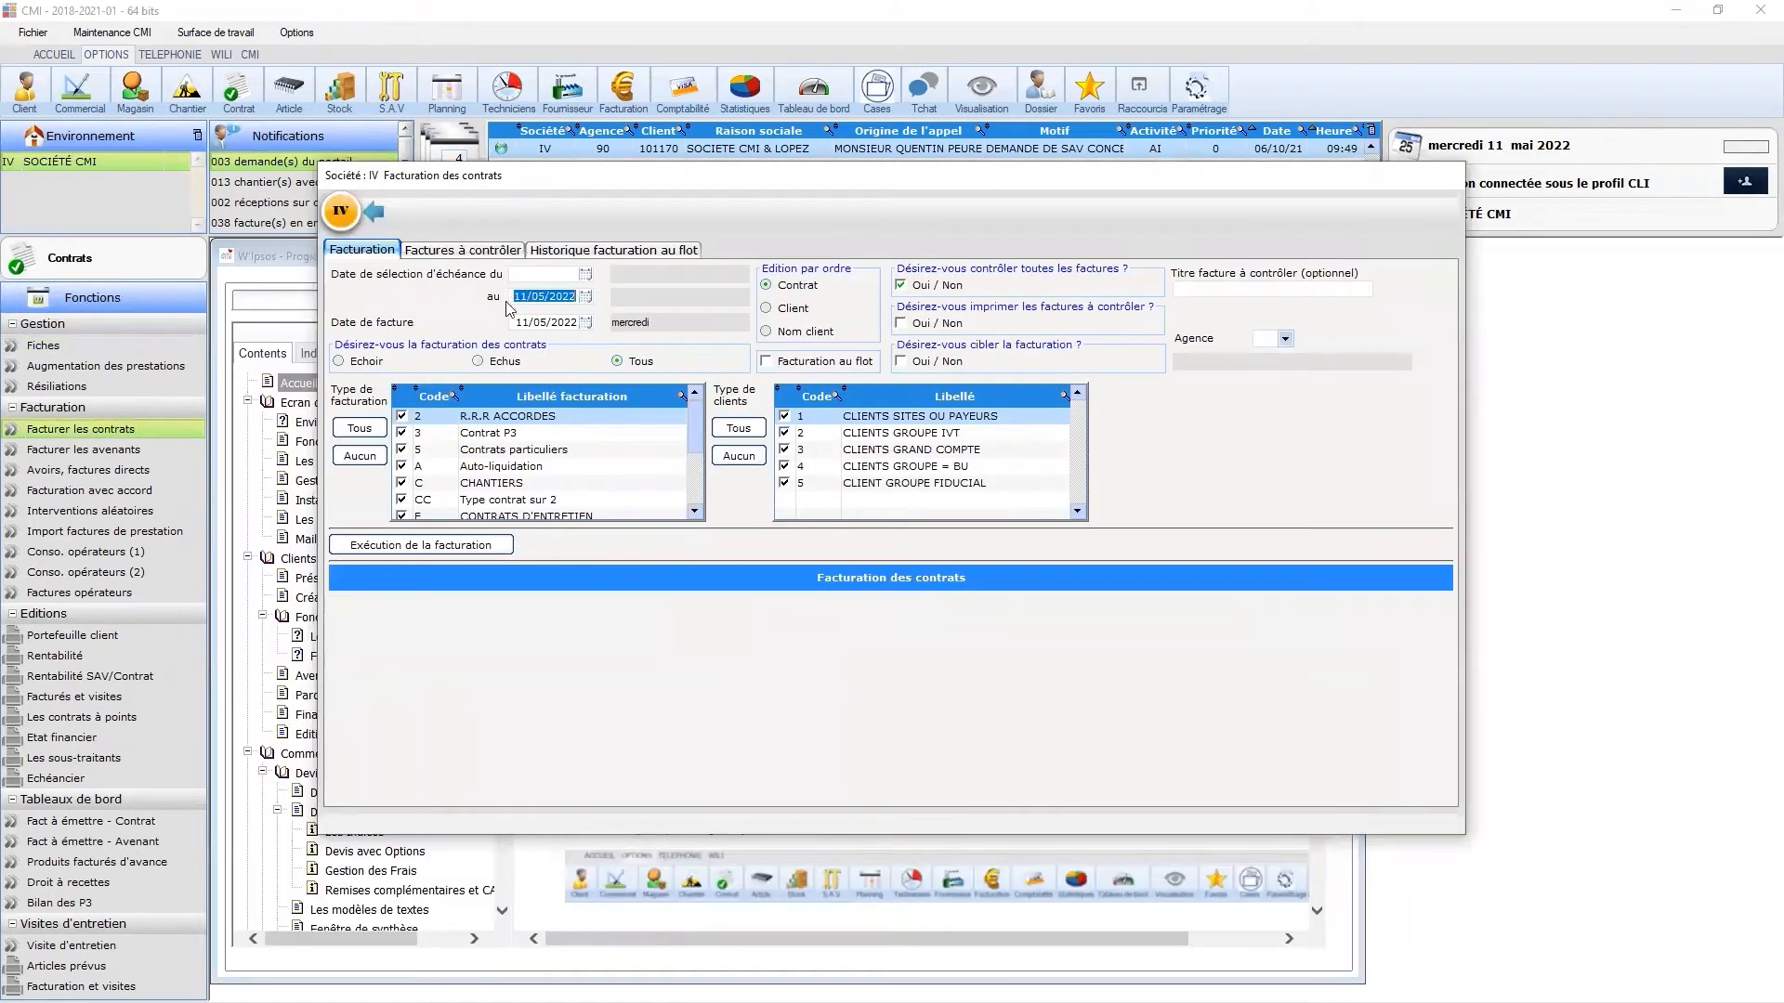
key(Tab)
text(13/10)
key(BackSpace)
text(2)
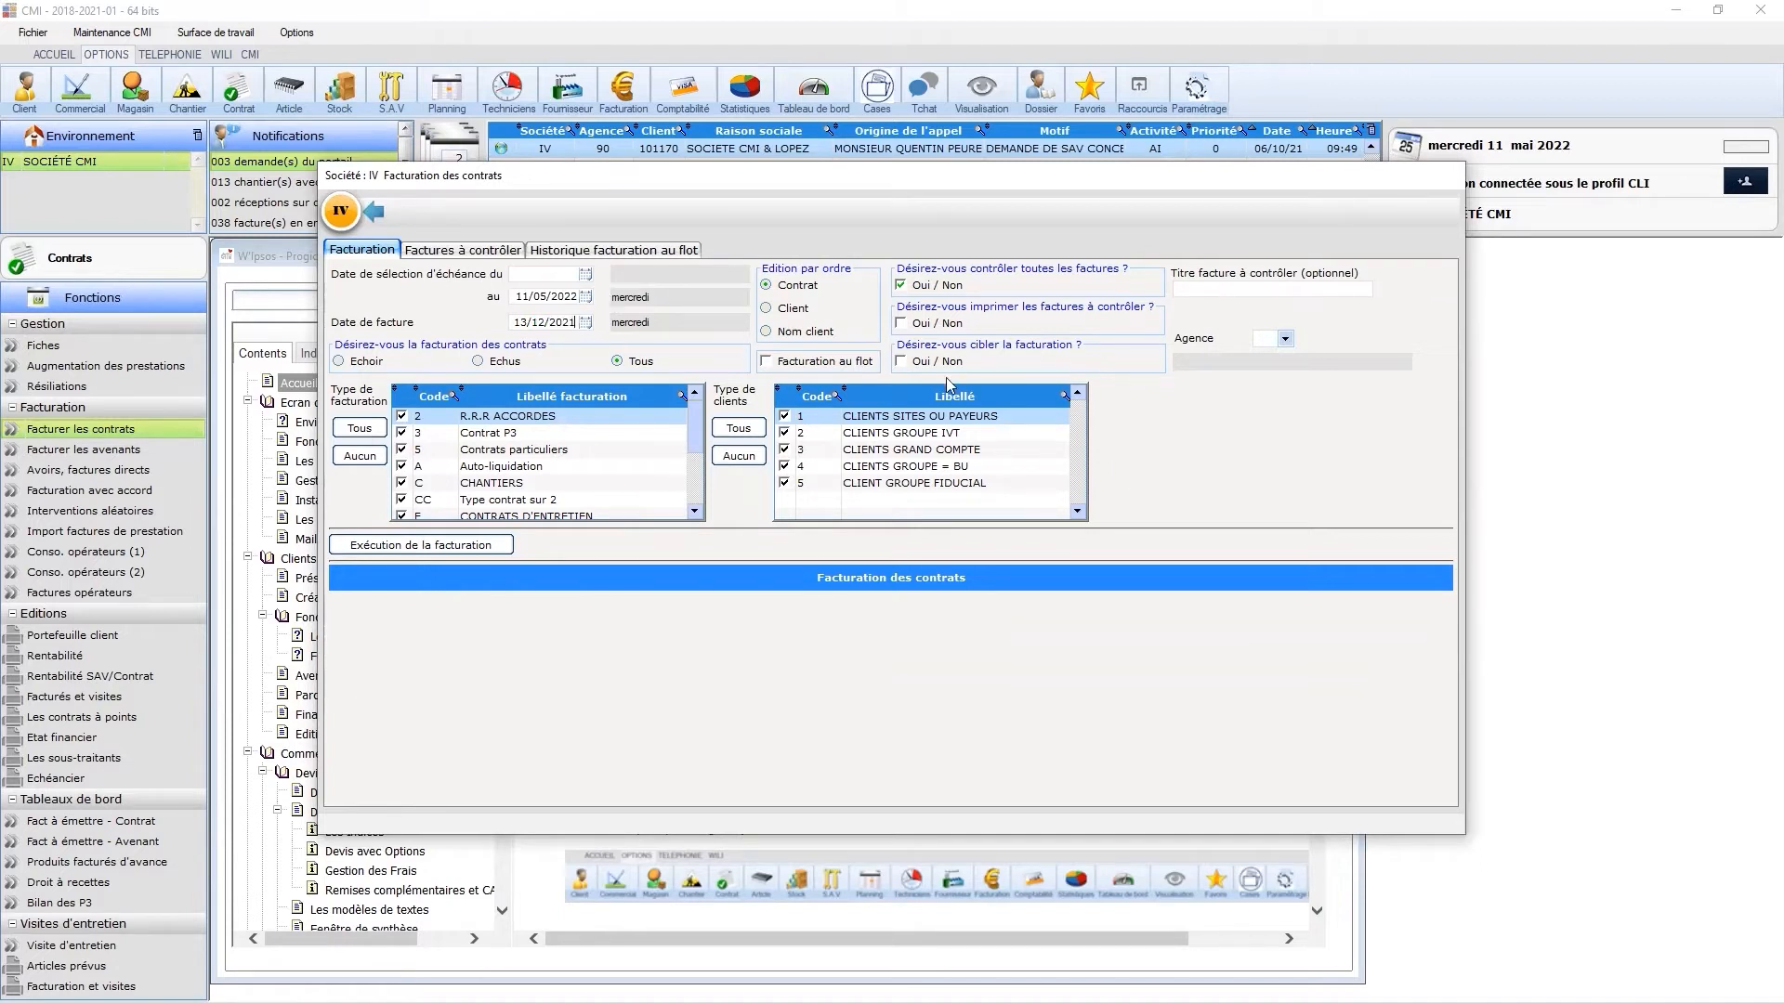
- Target the billing at contract 4017 and execute the invoicing, accepting the selected date
click(900, 361)
text(4017)
click(1427, 417)
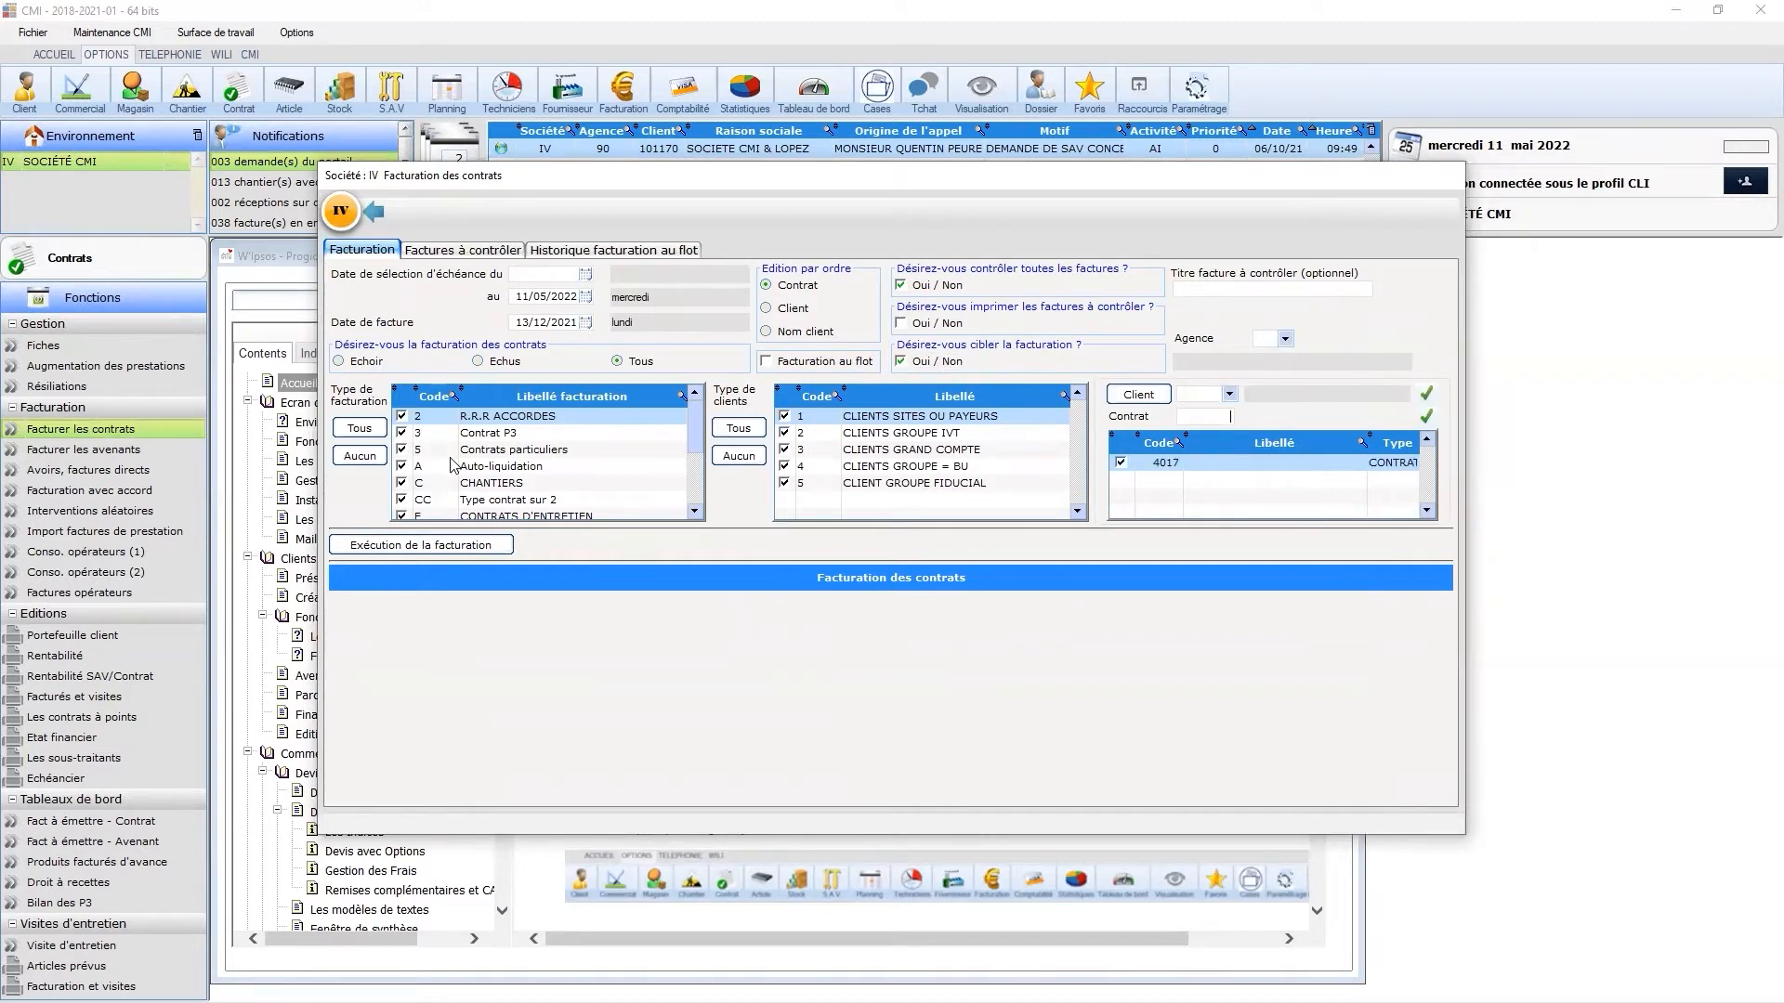
click(466, 550)
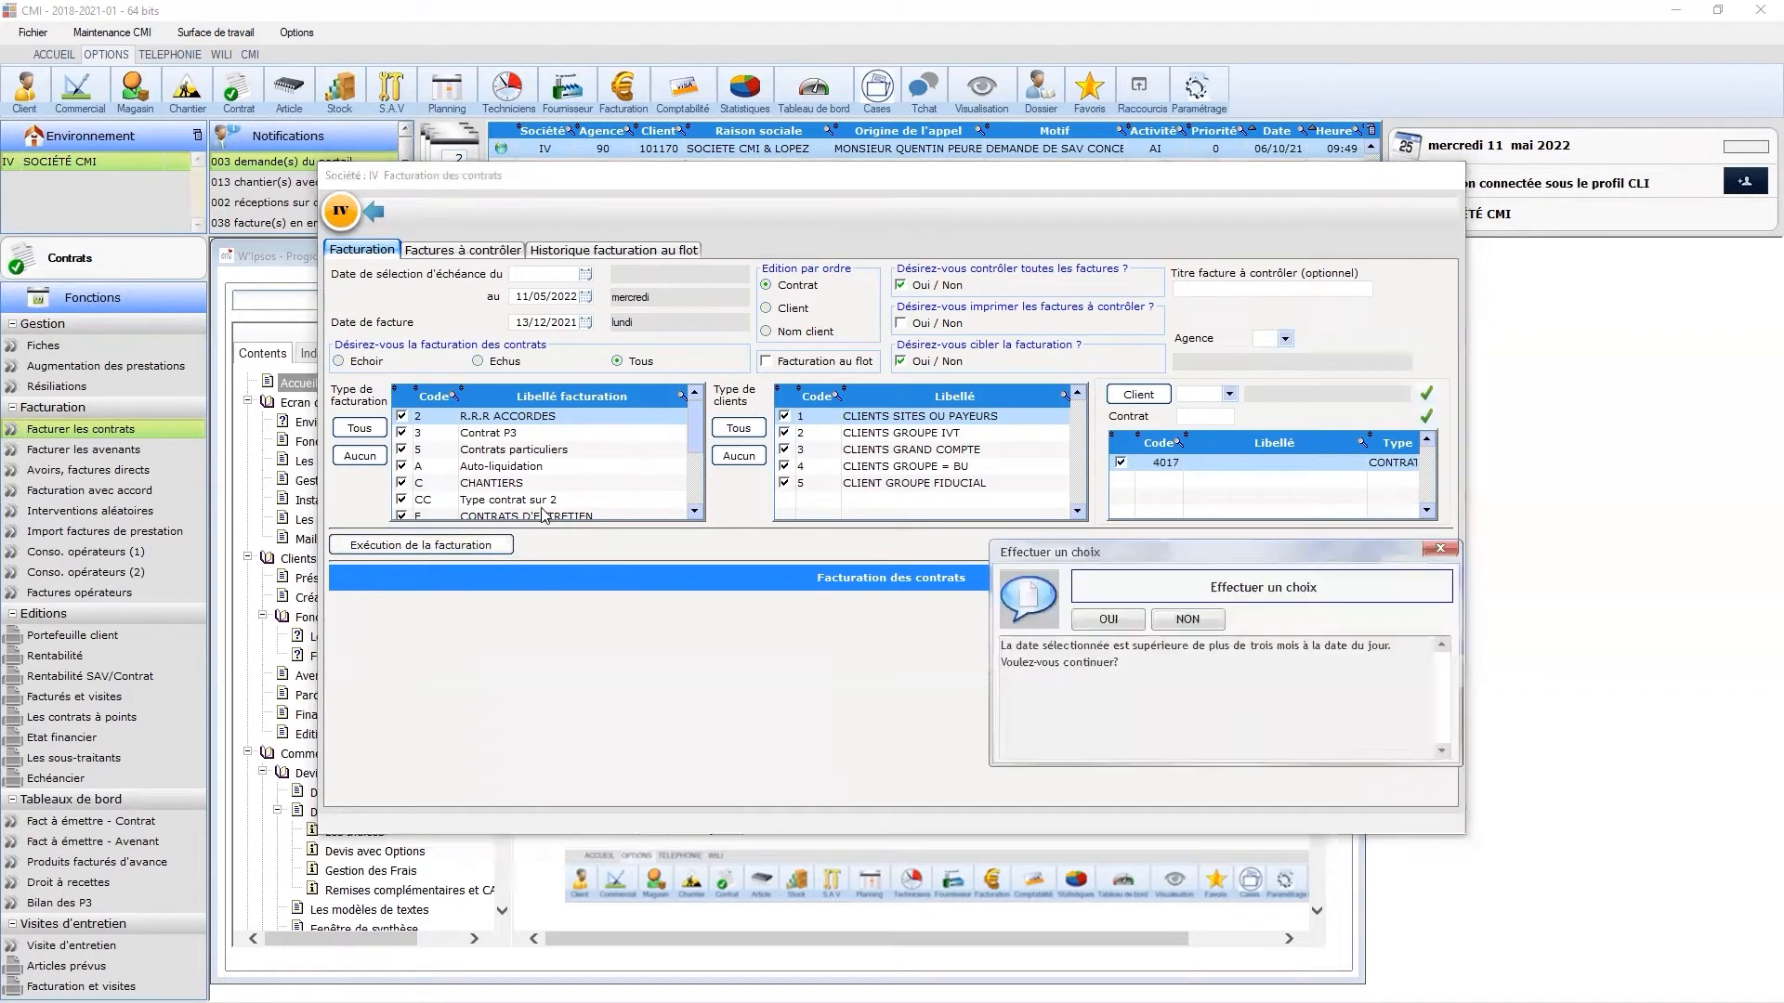
click(1101, 613)
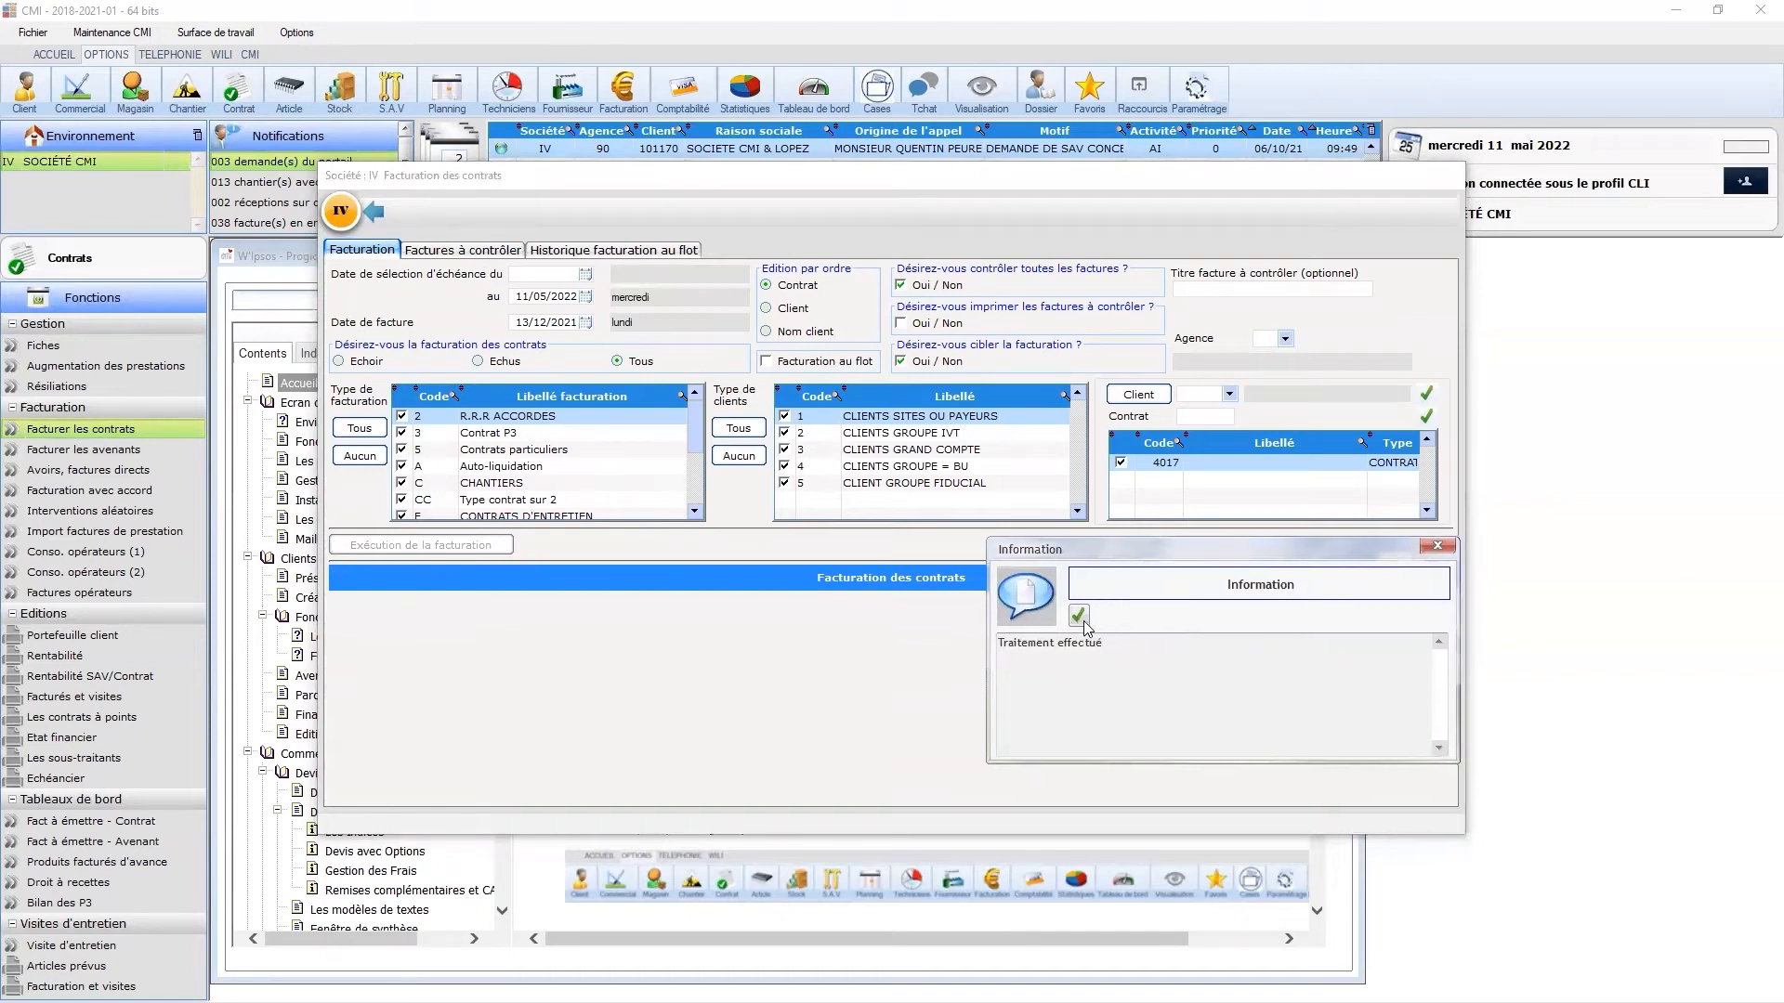
click(1080, 616)
- Sort the invoices awaiting control by contract and preview the invoice for contract 4017
click(463, 251)
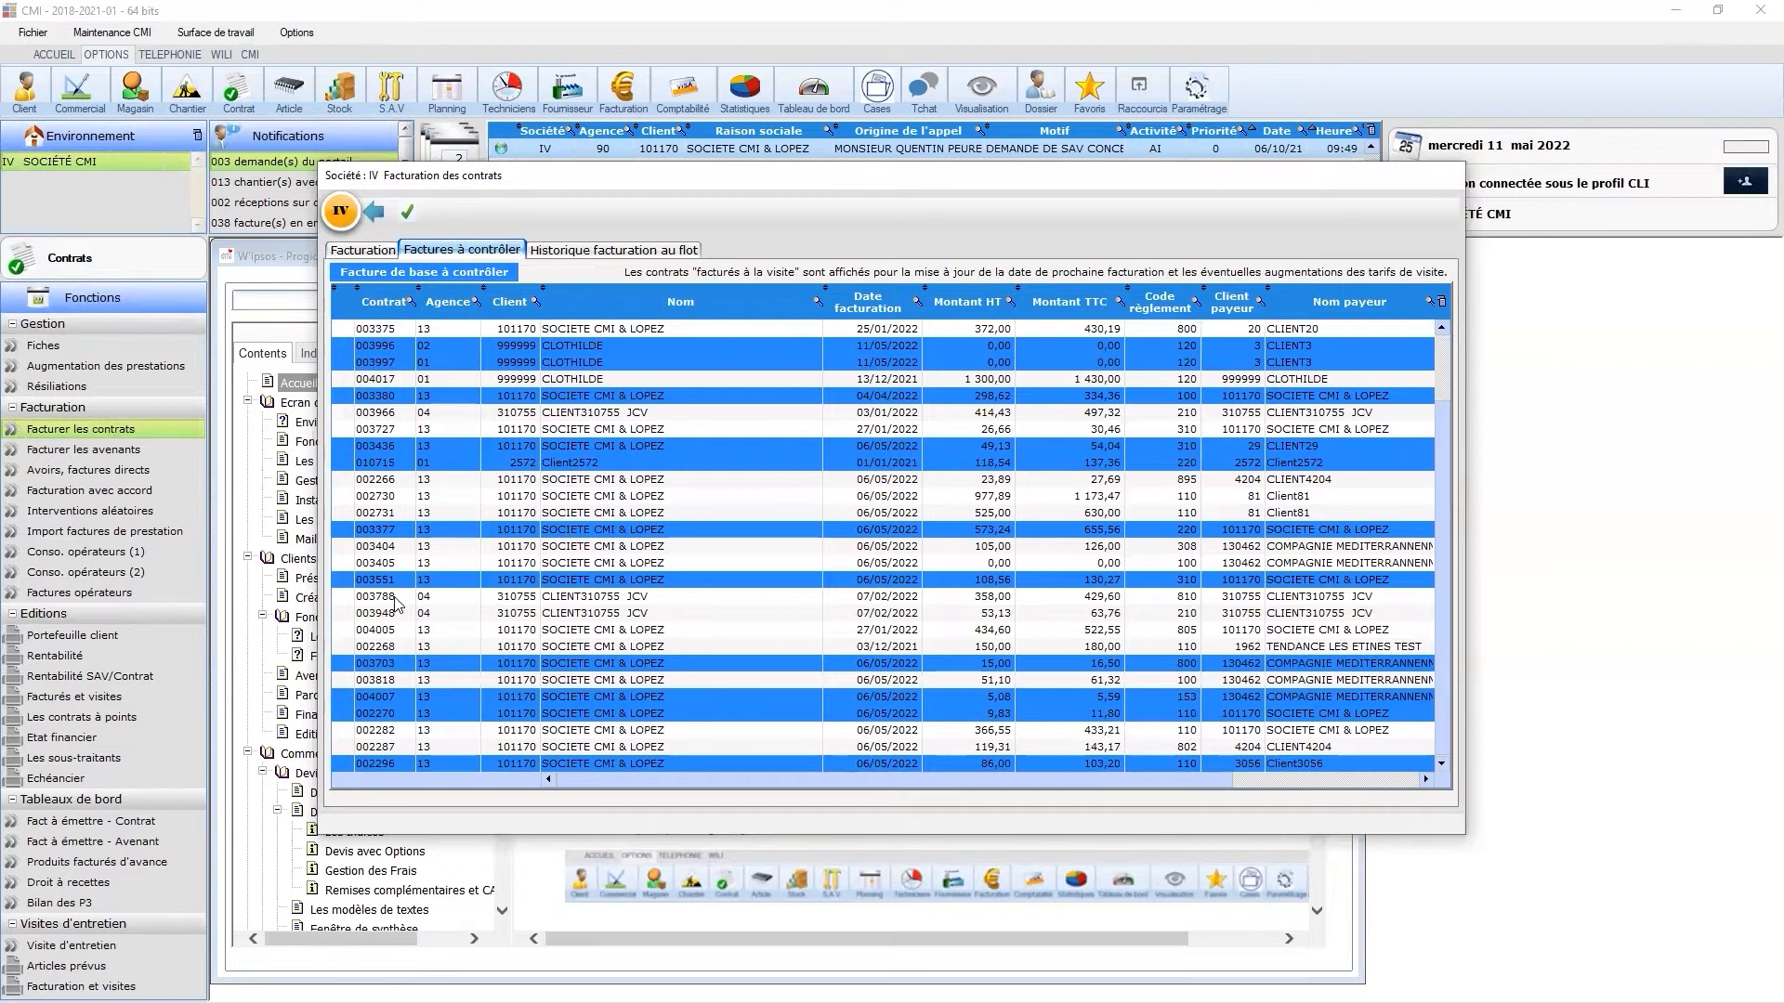
click(412, 305)
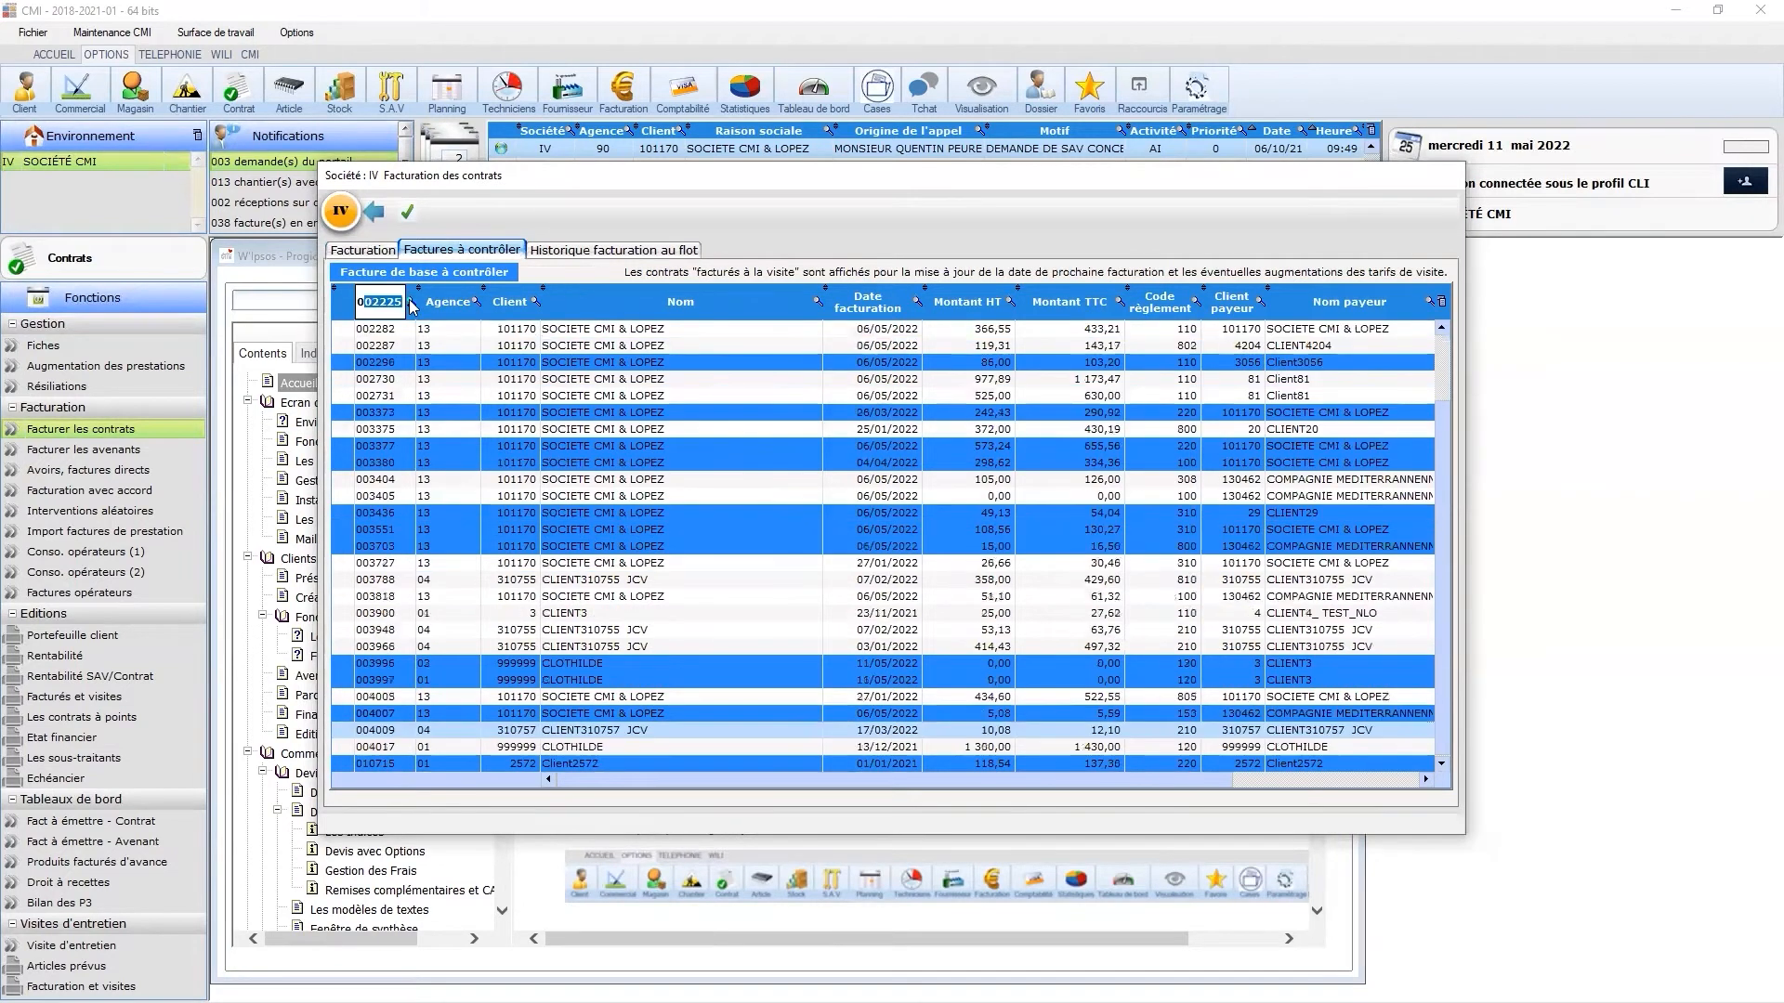
right_click(390, 753)
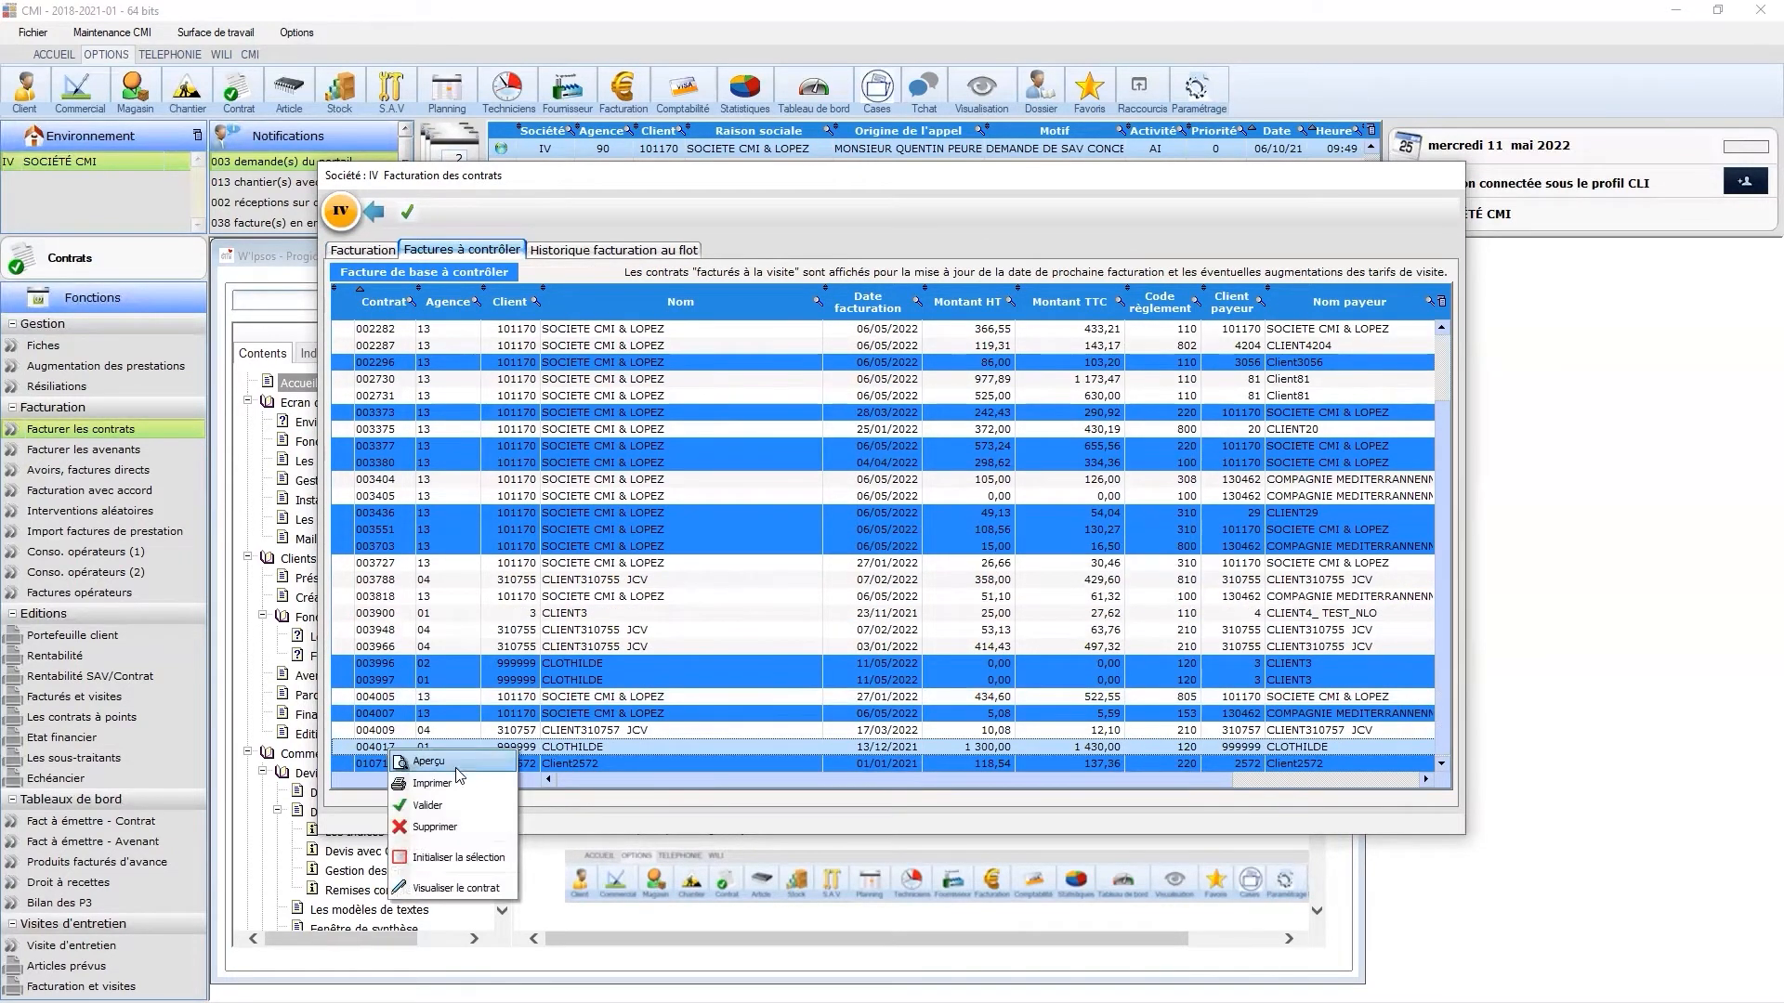
click(456, 766)
right_click(410, 760)
click(452, 858)
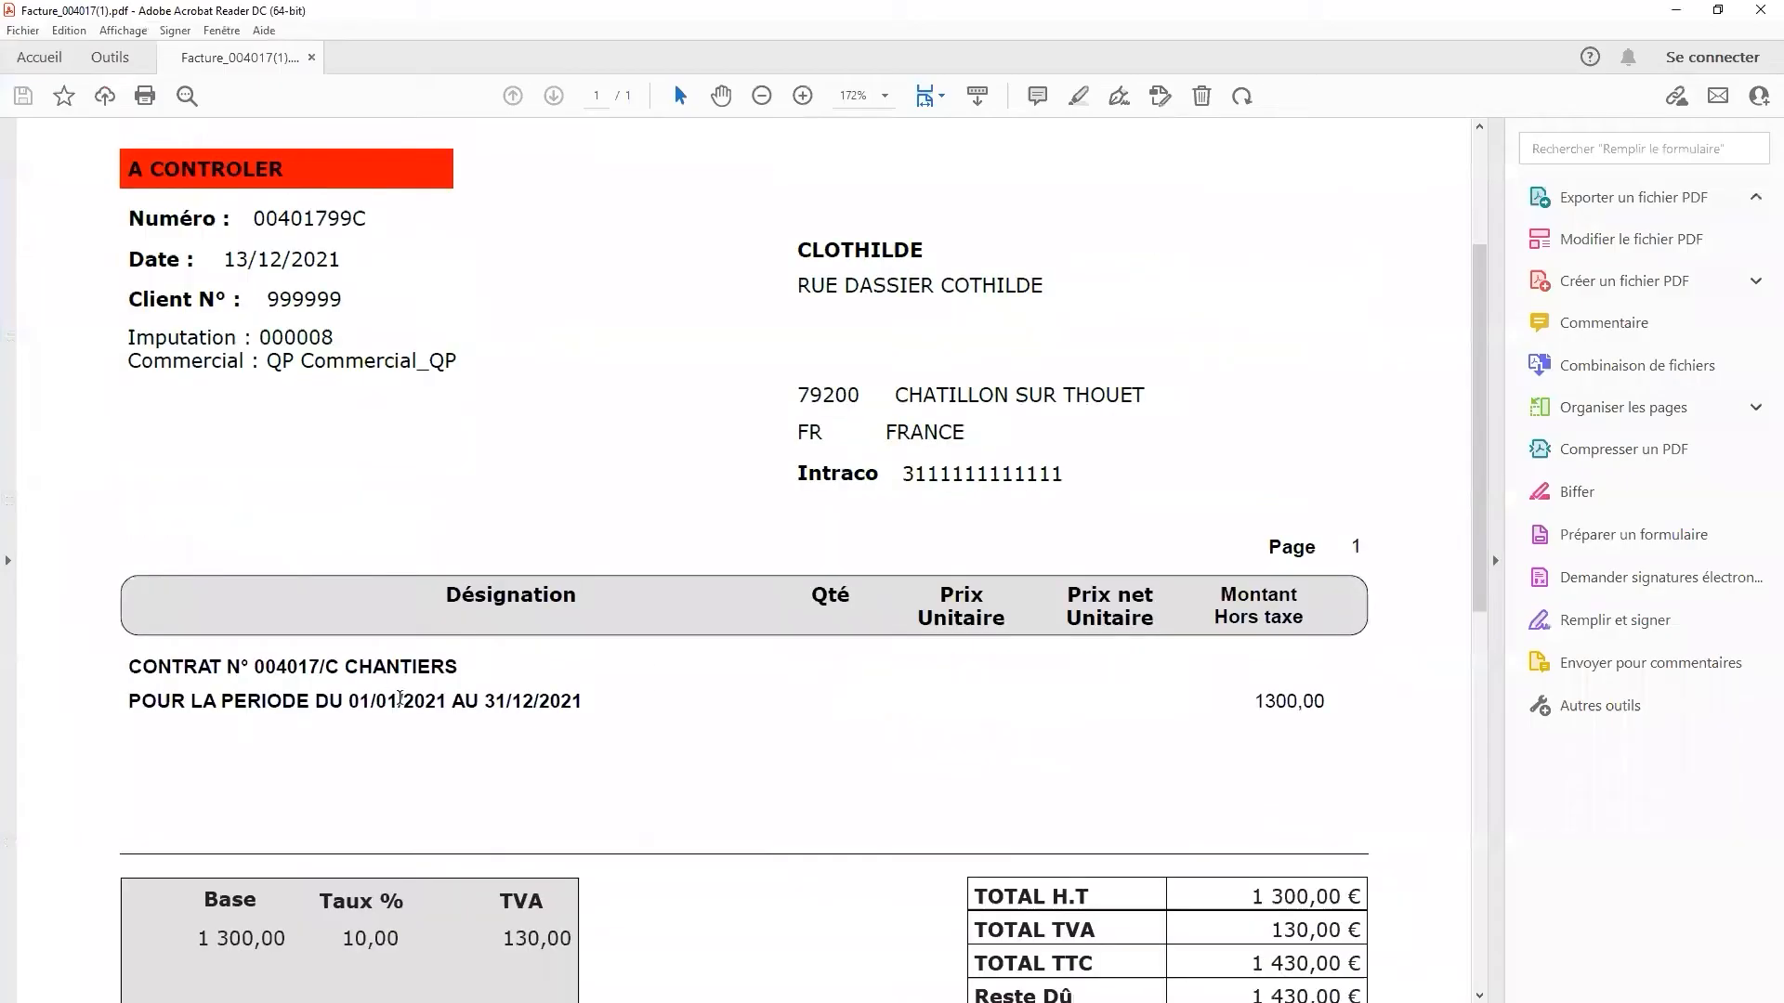
- Examine the billed period and the totals in the previewed invoice PDF, then close it
drag(374, 701, 846, 715)
click(1056, 749)
scroll(1197, 796, down, 1)
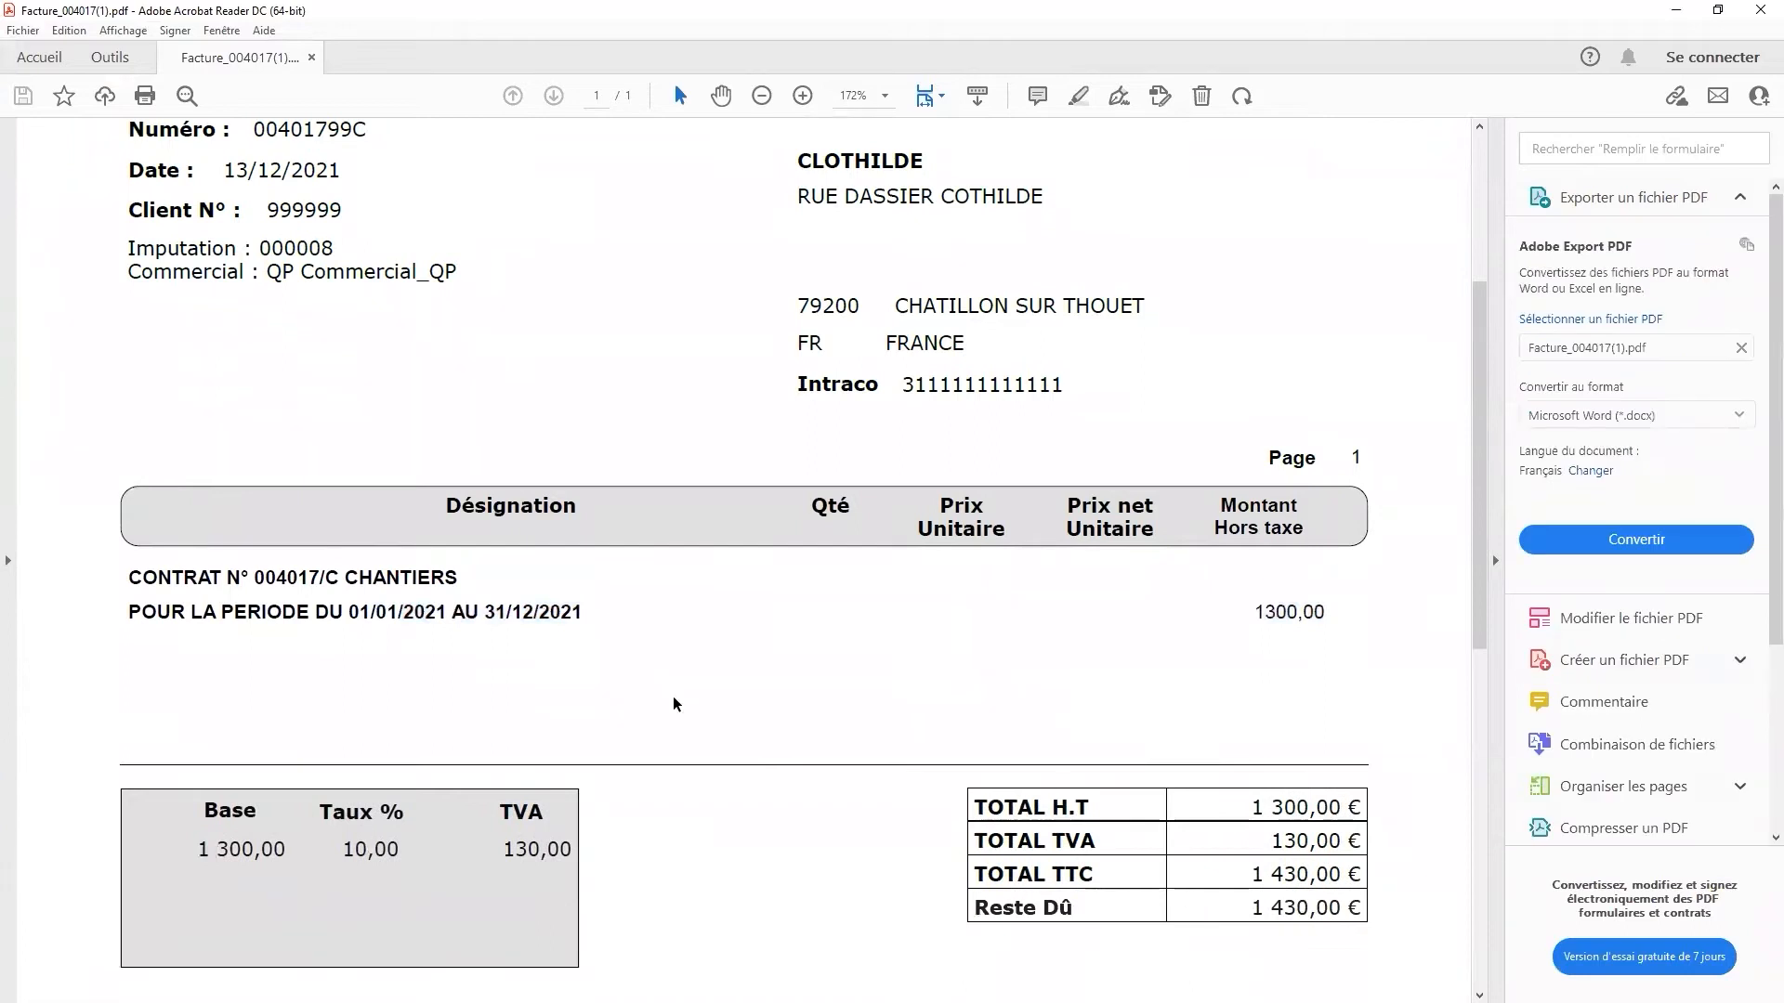
click(1759, 11)
- Mark the invoice for contract 4017 as validated and process the validation without printing
right_click(401, 749)
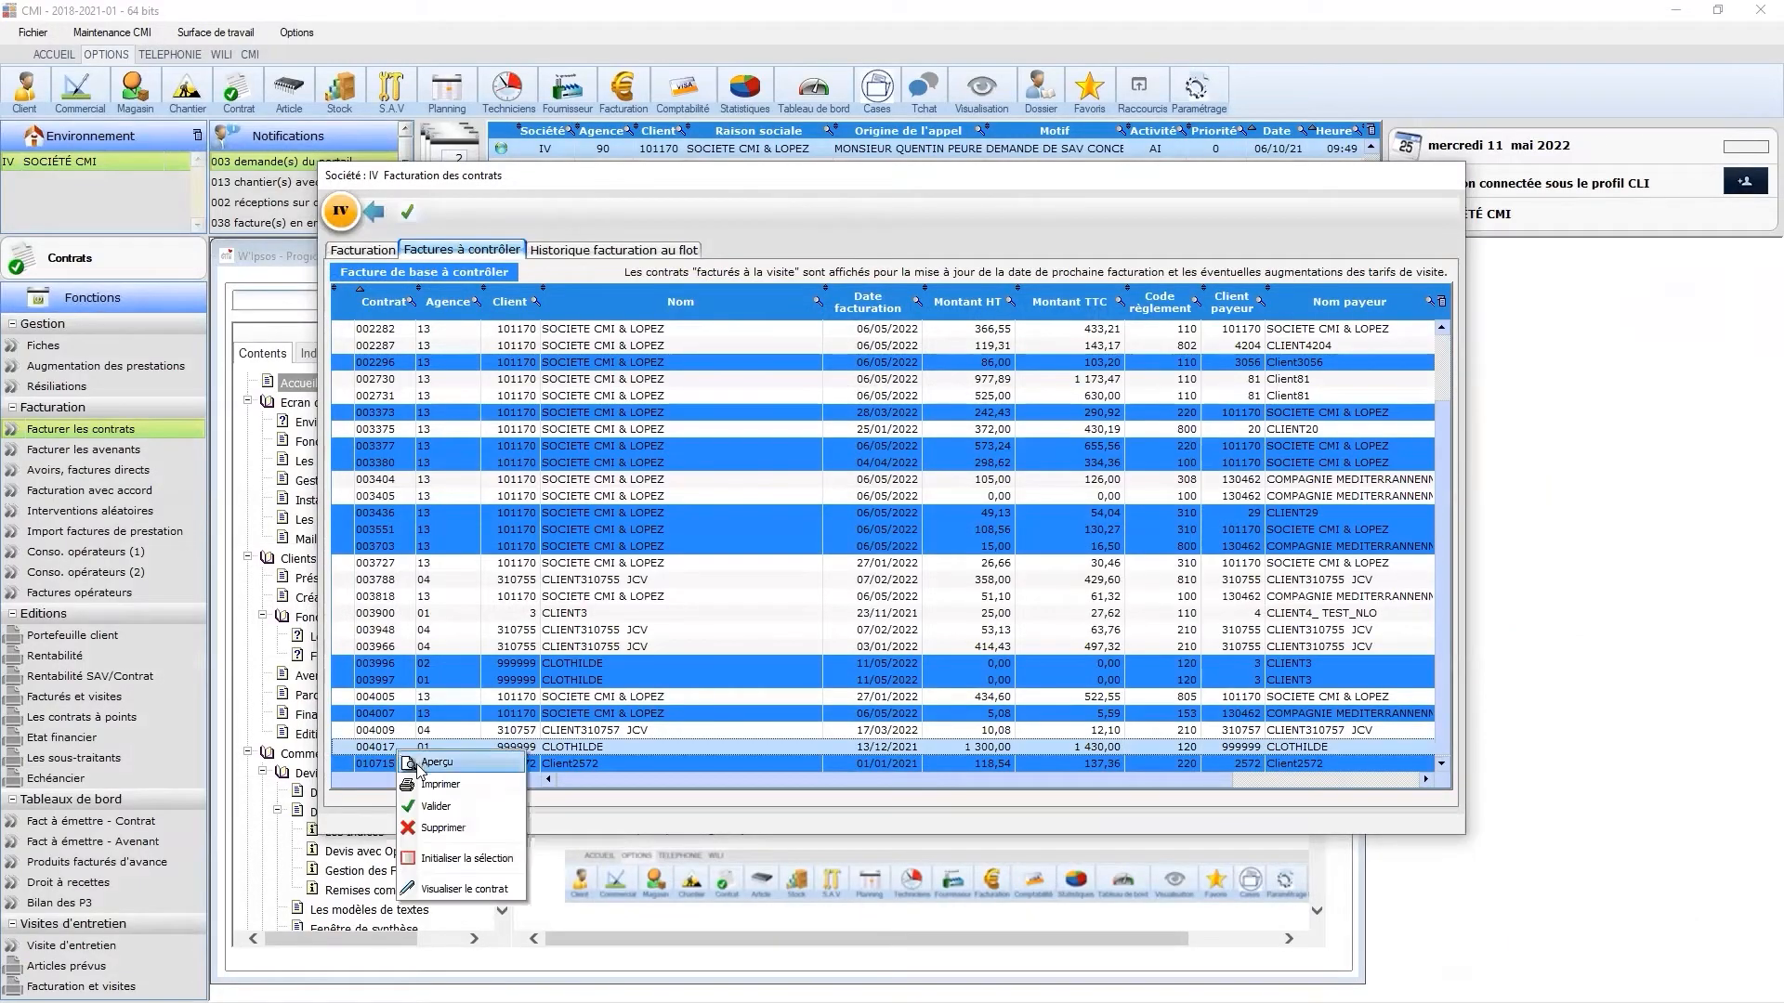
click(435, 807)
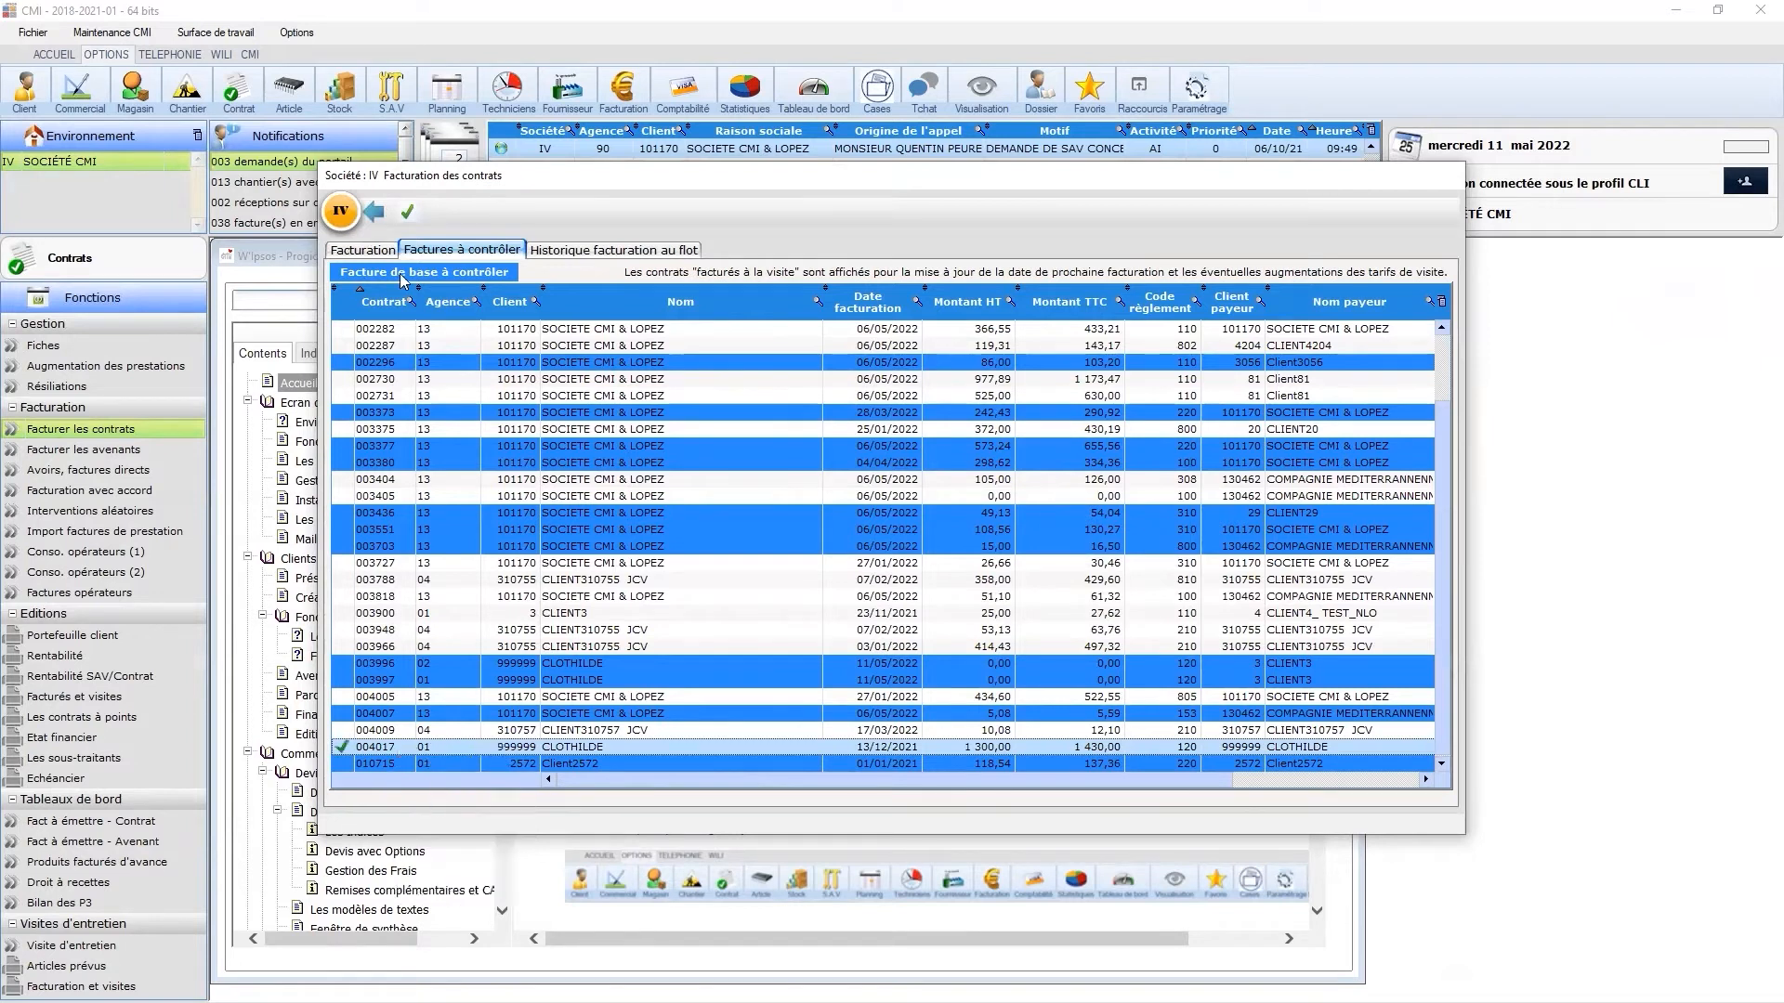
click(403, 213)
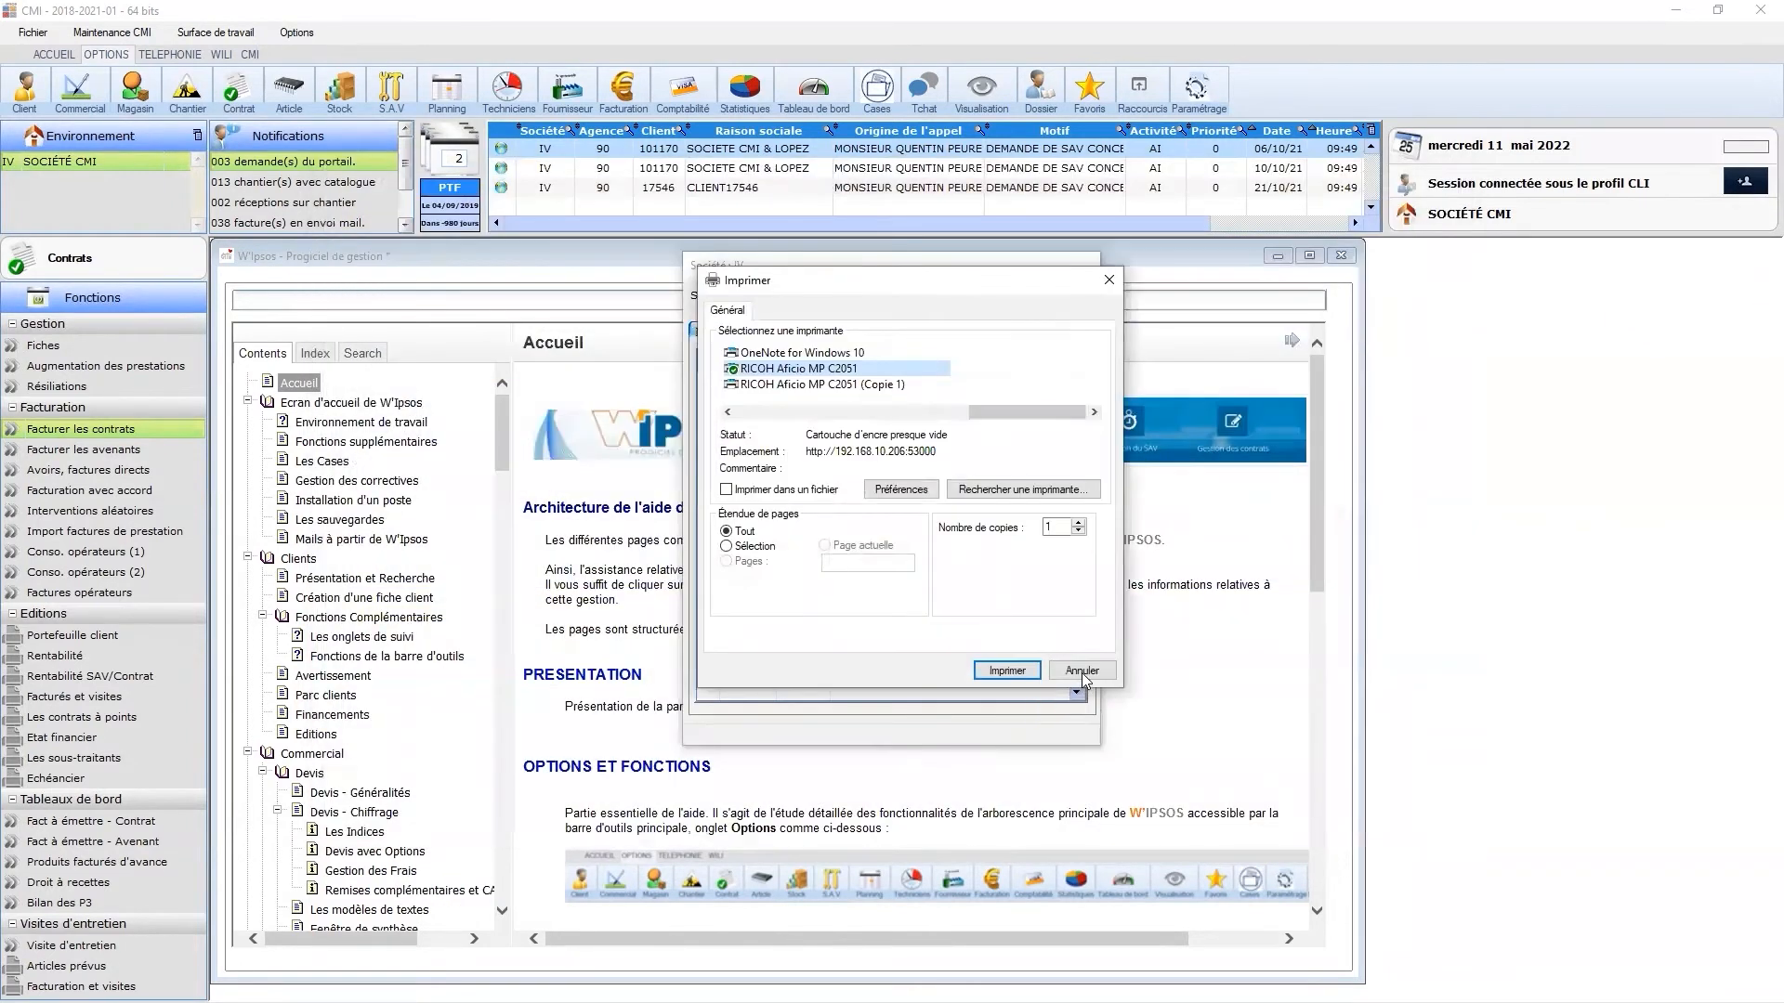
click(1081, 671)
click(374, 201)
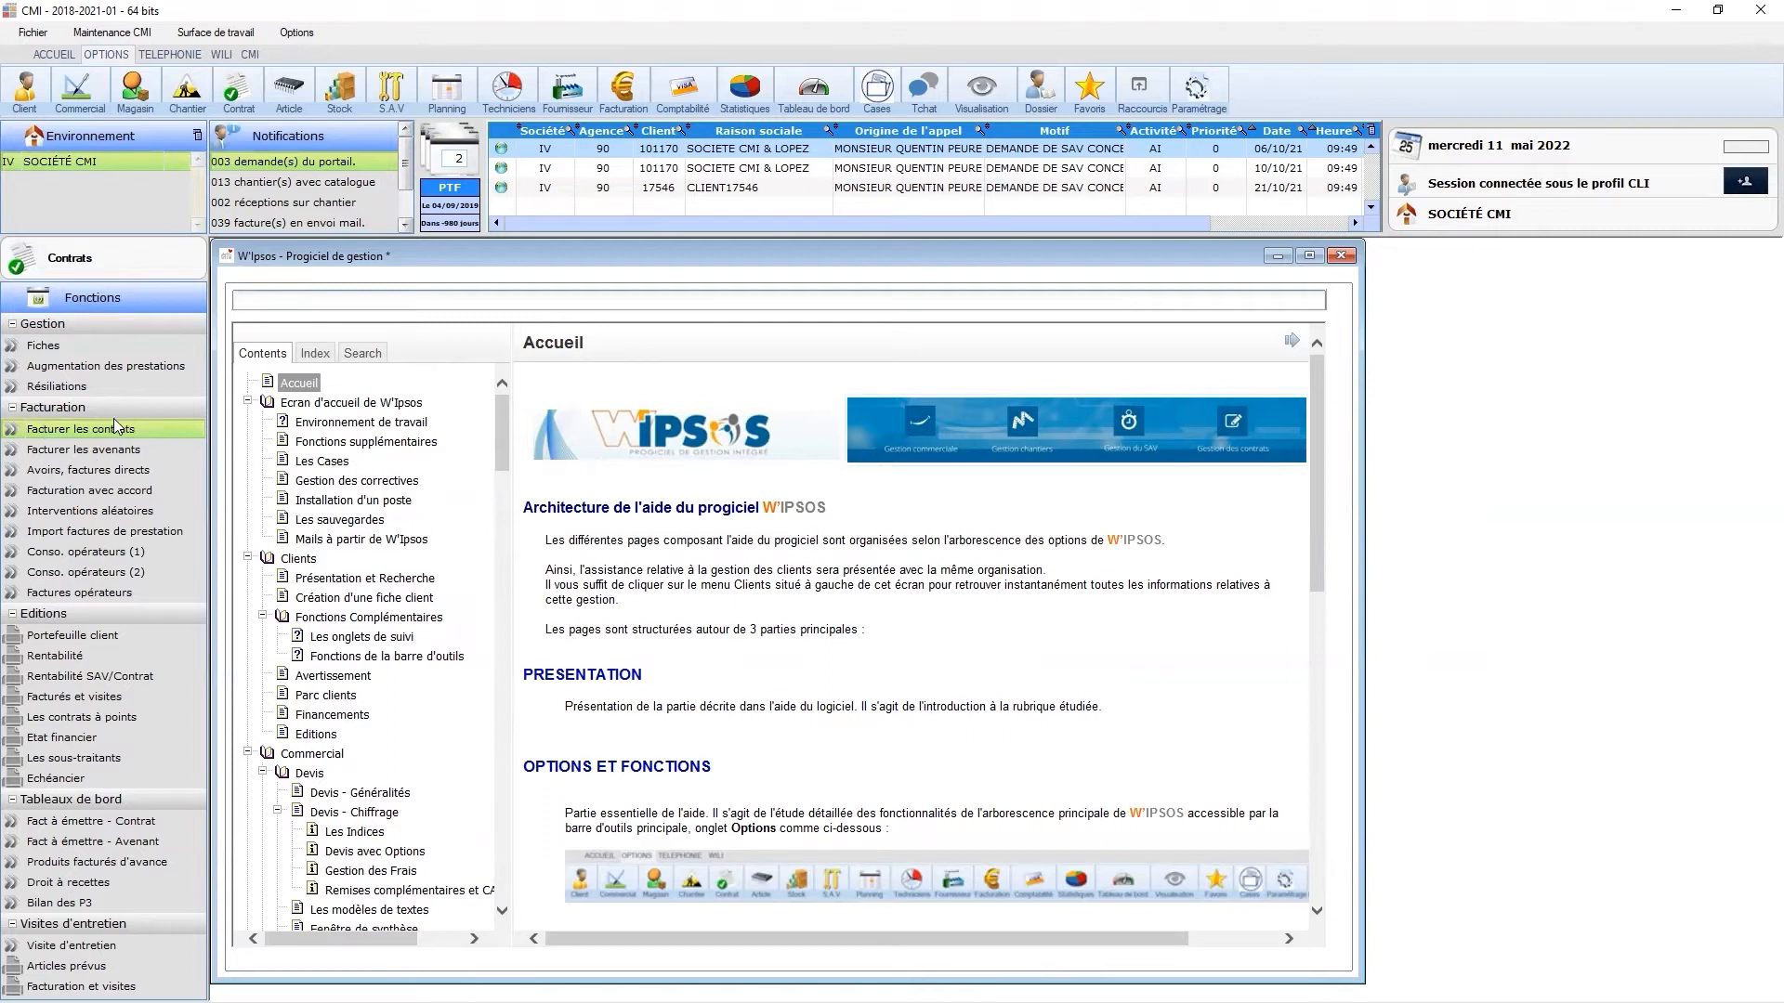
- Open the credit notes and direct invoices function for contract 4017
click(95, 471)
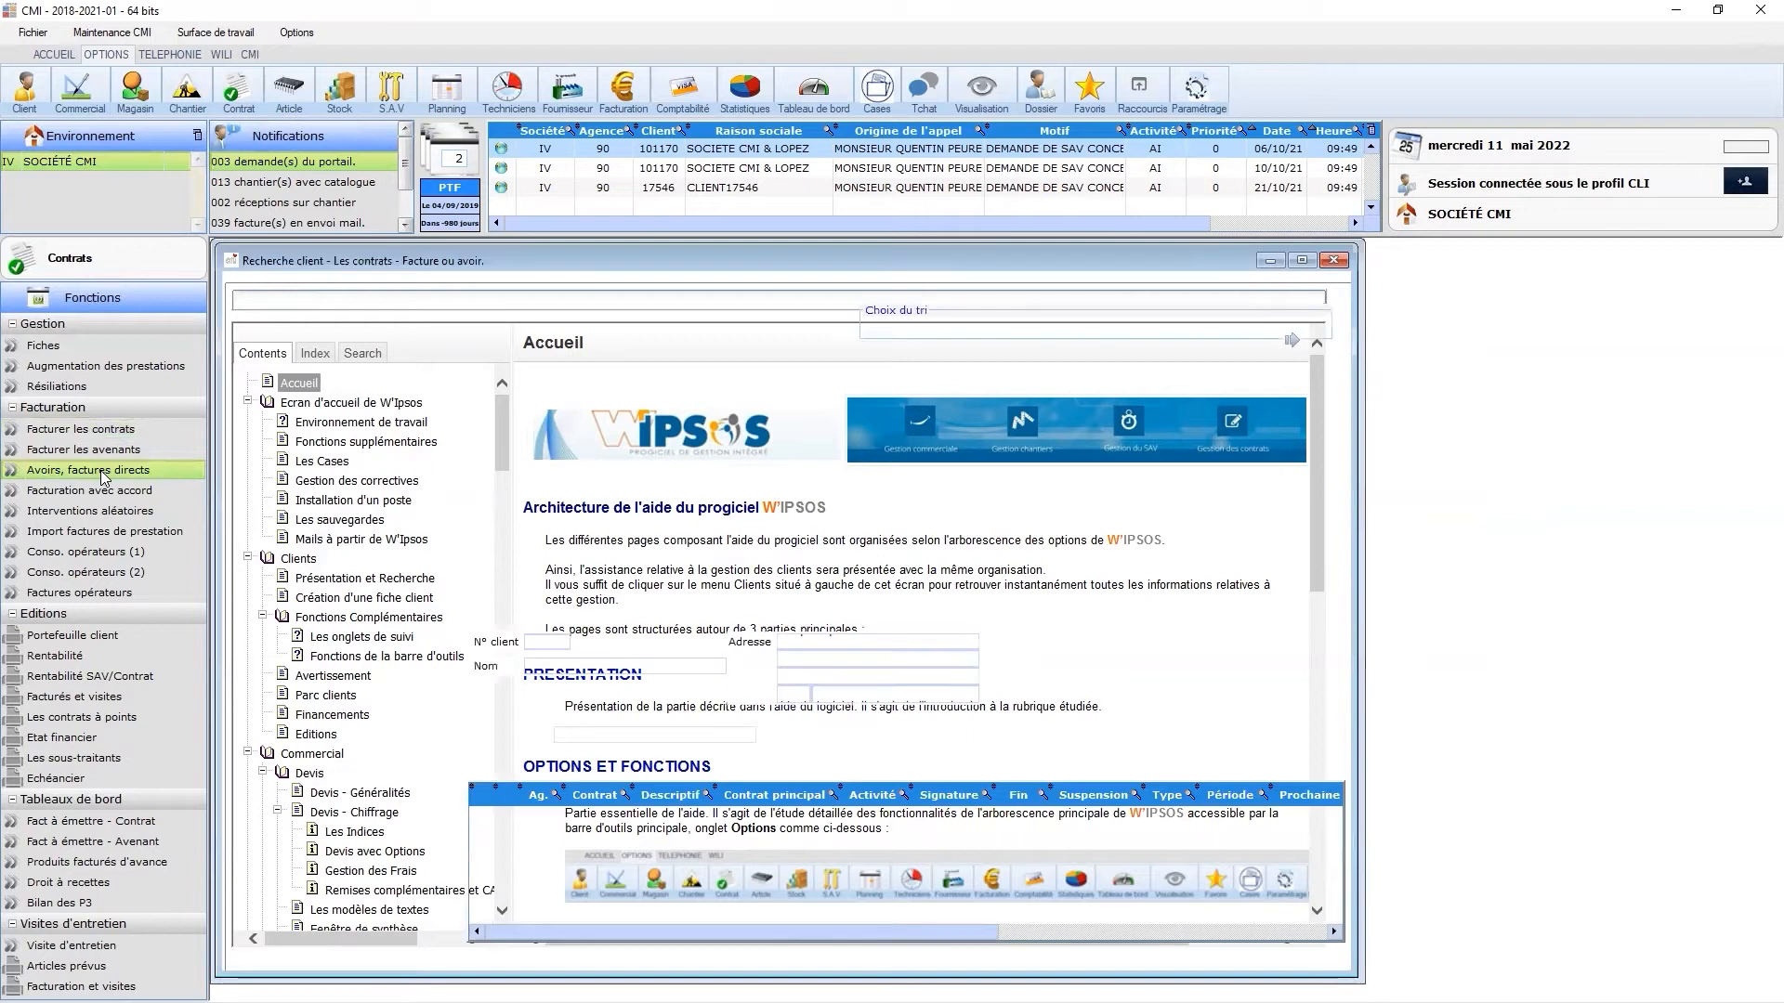
text(4017)
key(Return)
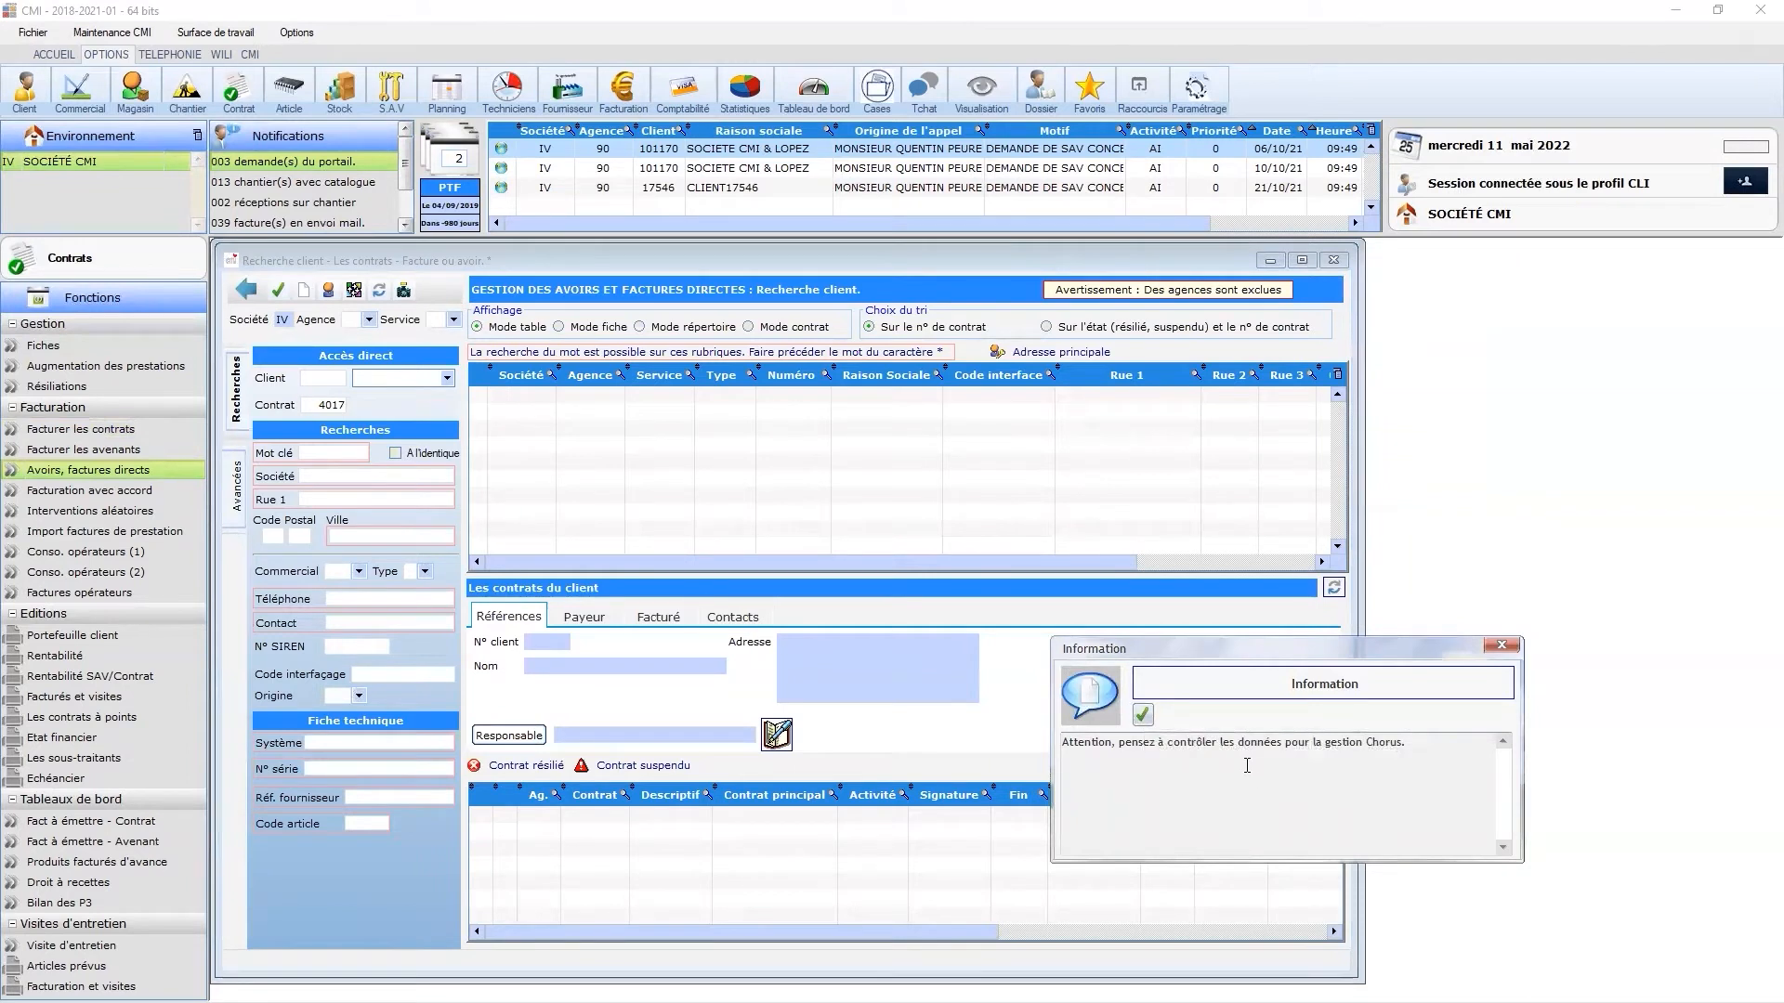
click(1142, 714)
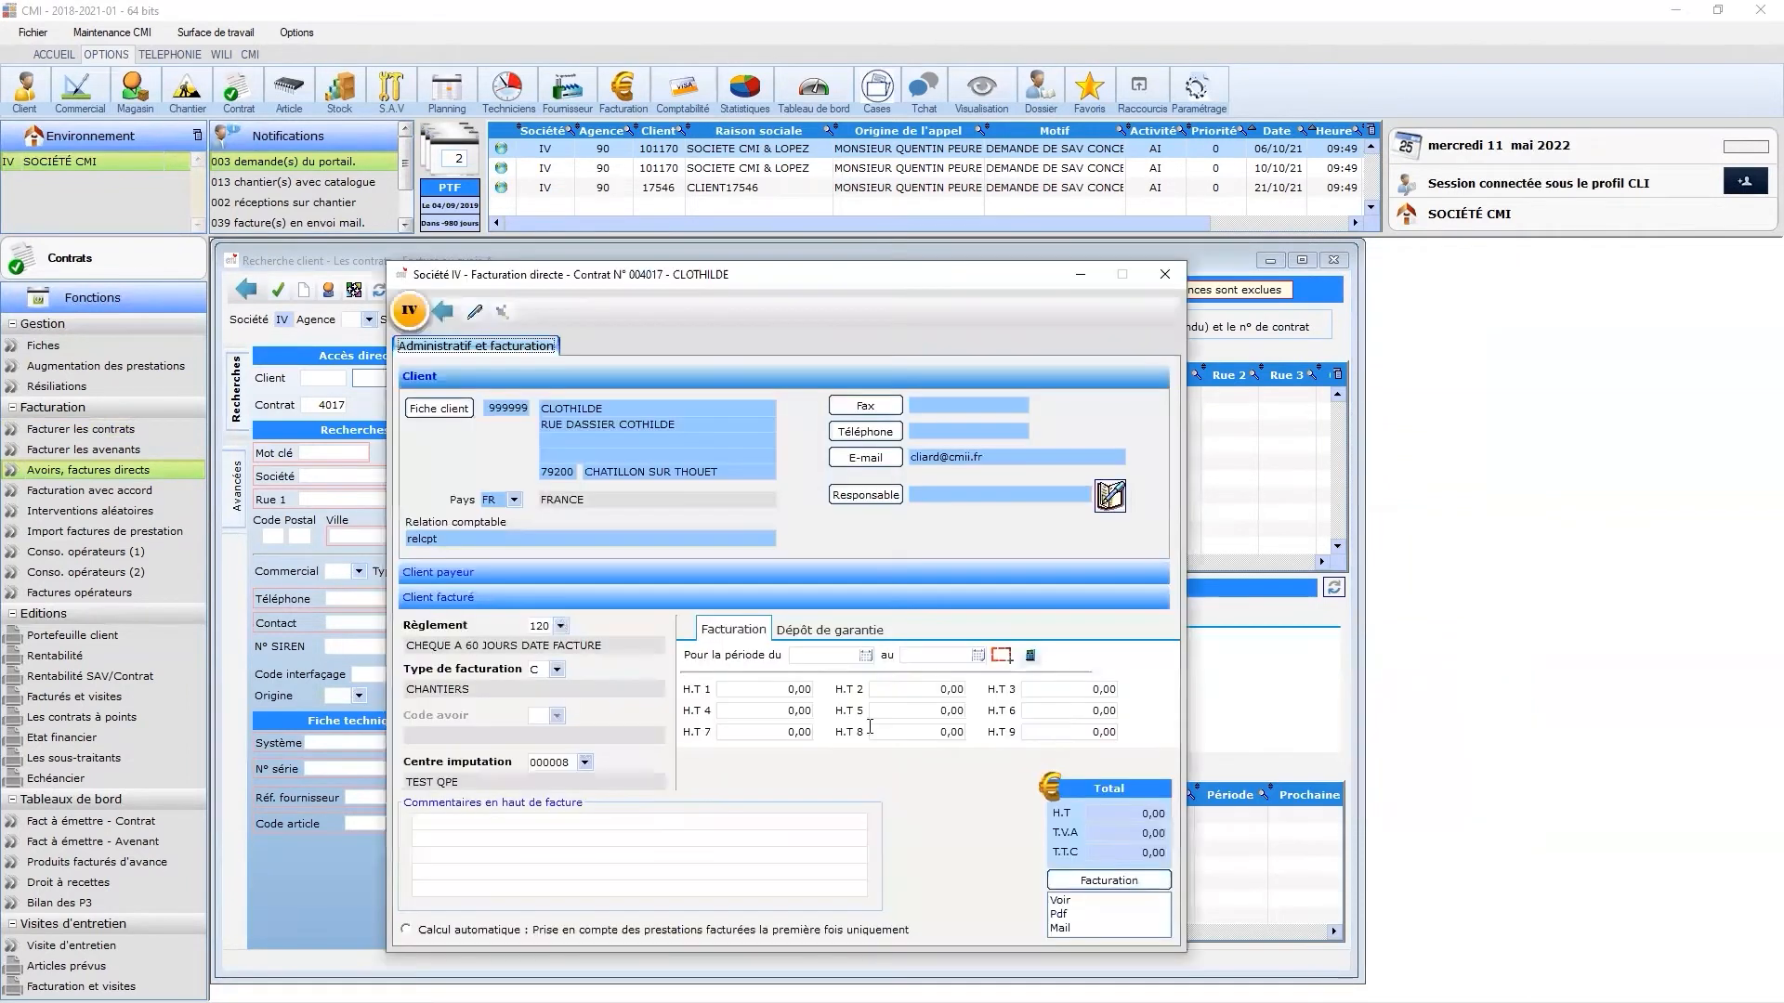
- Check the Chorus service code, service name and commitment attached to the direct invoice
click(500, 313)
click(644, 454)
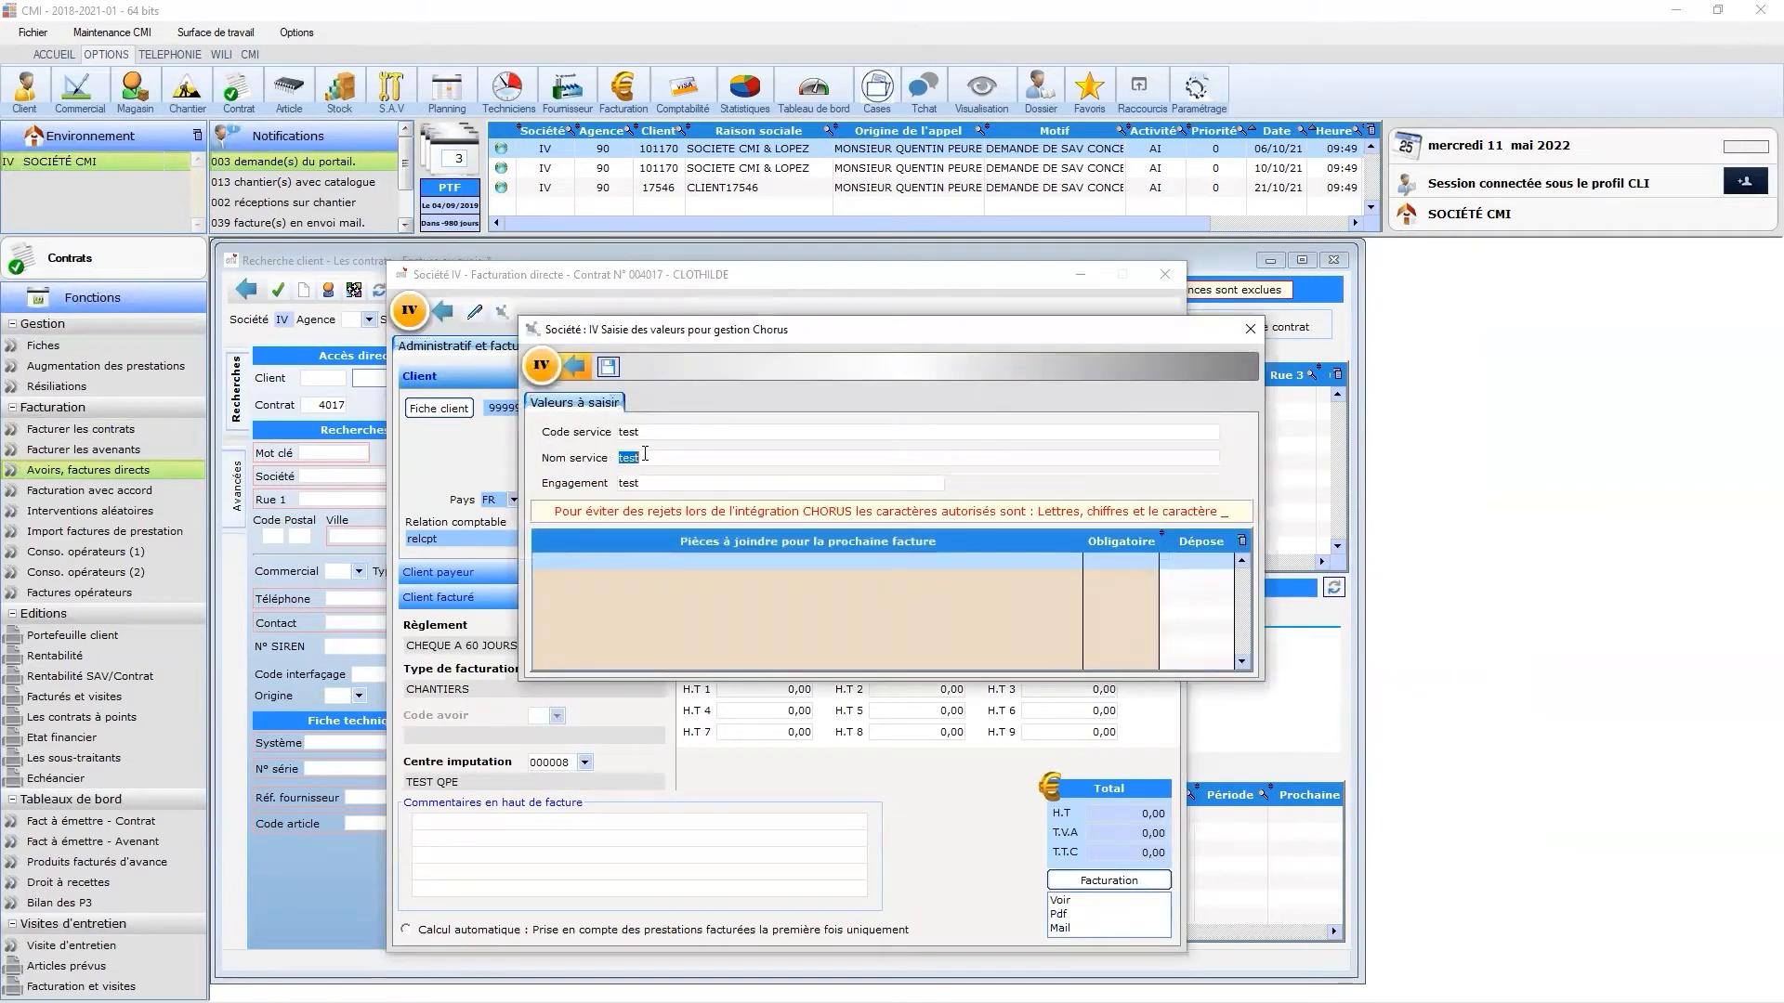
click(647, 484)
click(575, 368)
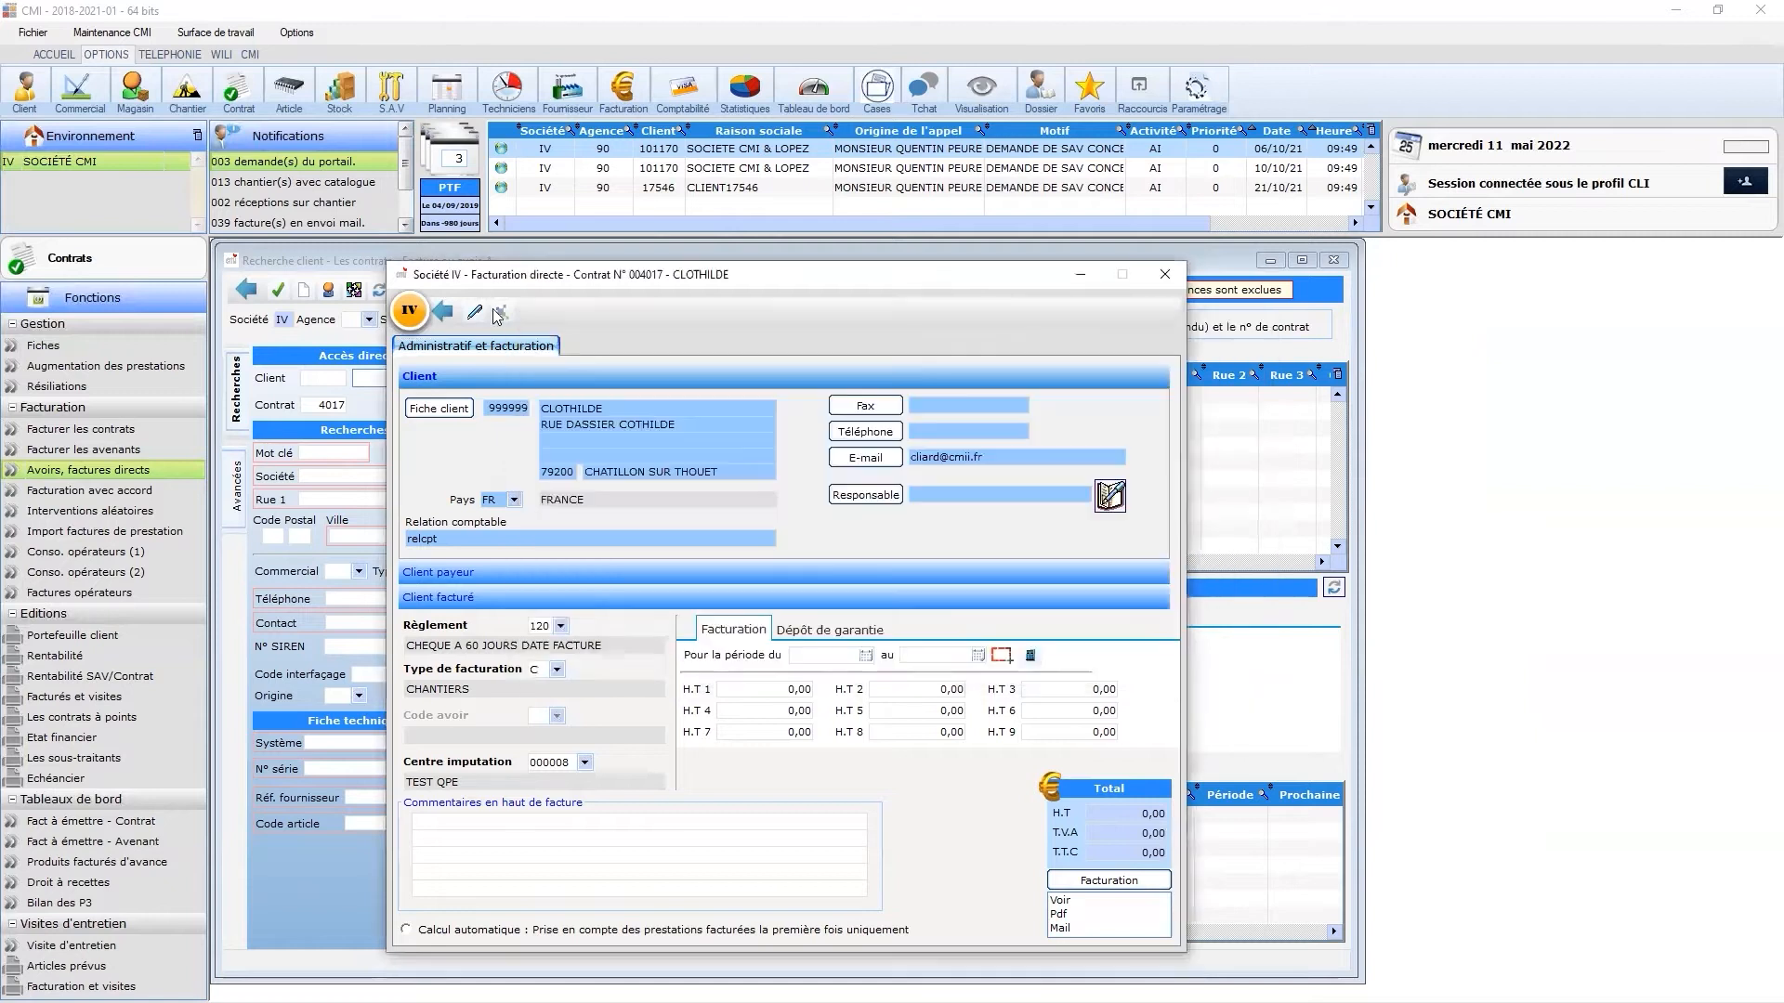
- Set the billing period to 01/01/2021 through 31/12/2021 and load its amounts as a credit of -1 300,00 excluding tax
click(821, 657)
text(01/)
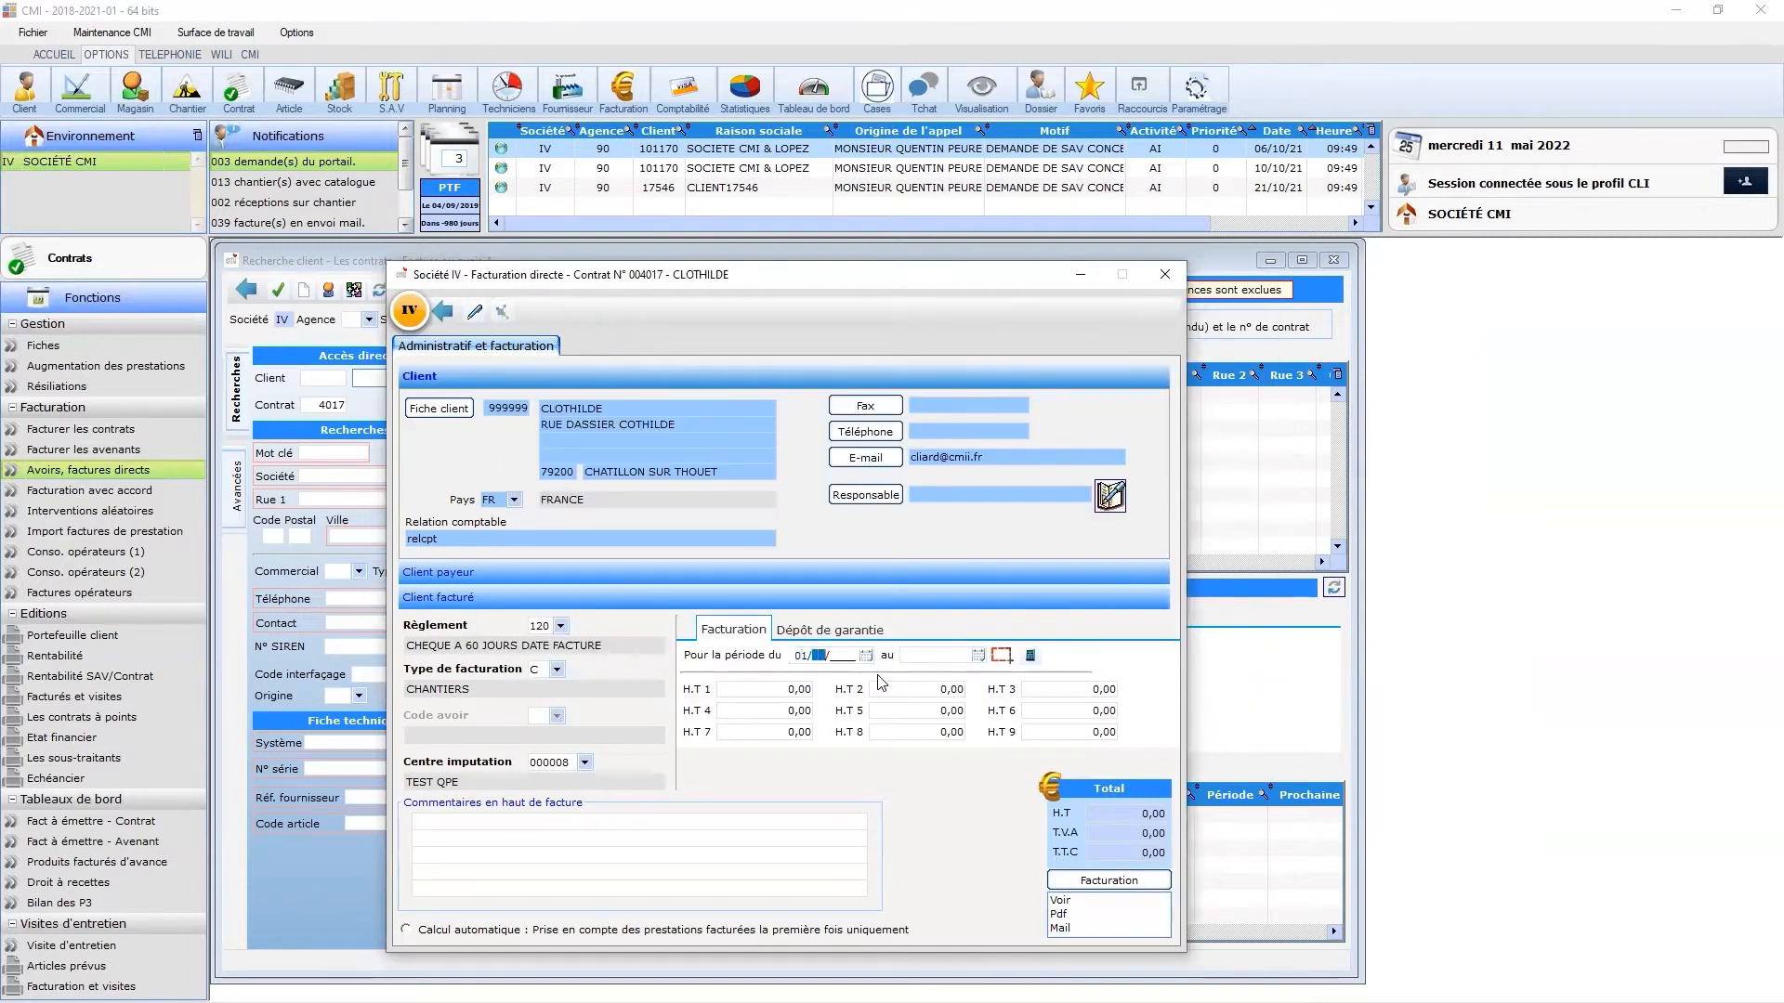
text(01/2021)
key(Tab)
text(31/12/2)
click(1029, 655)
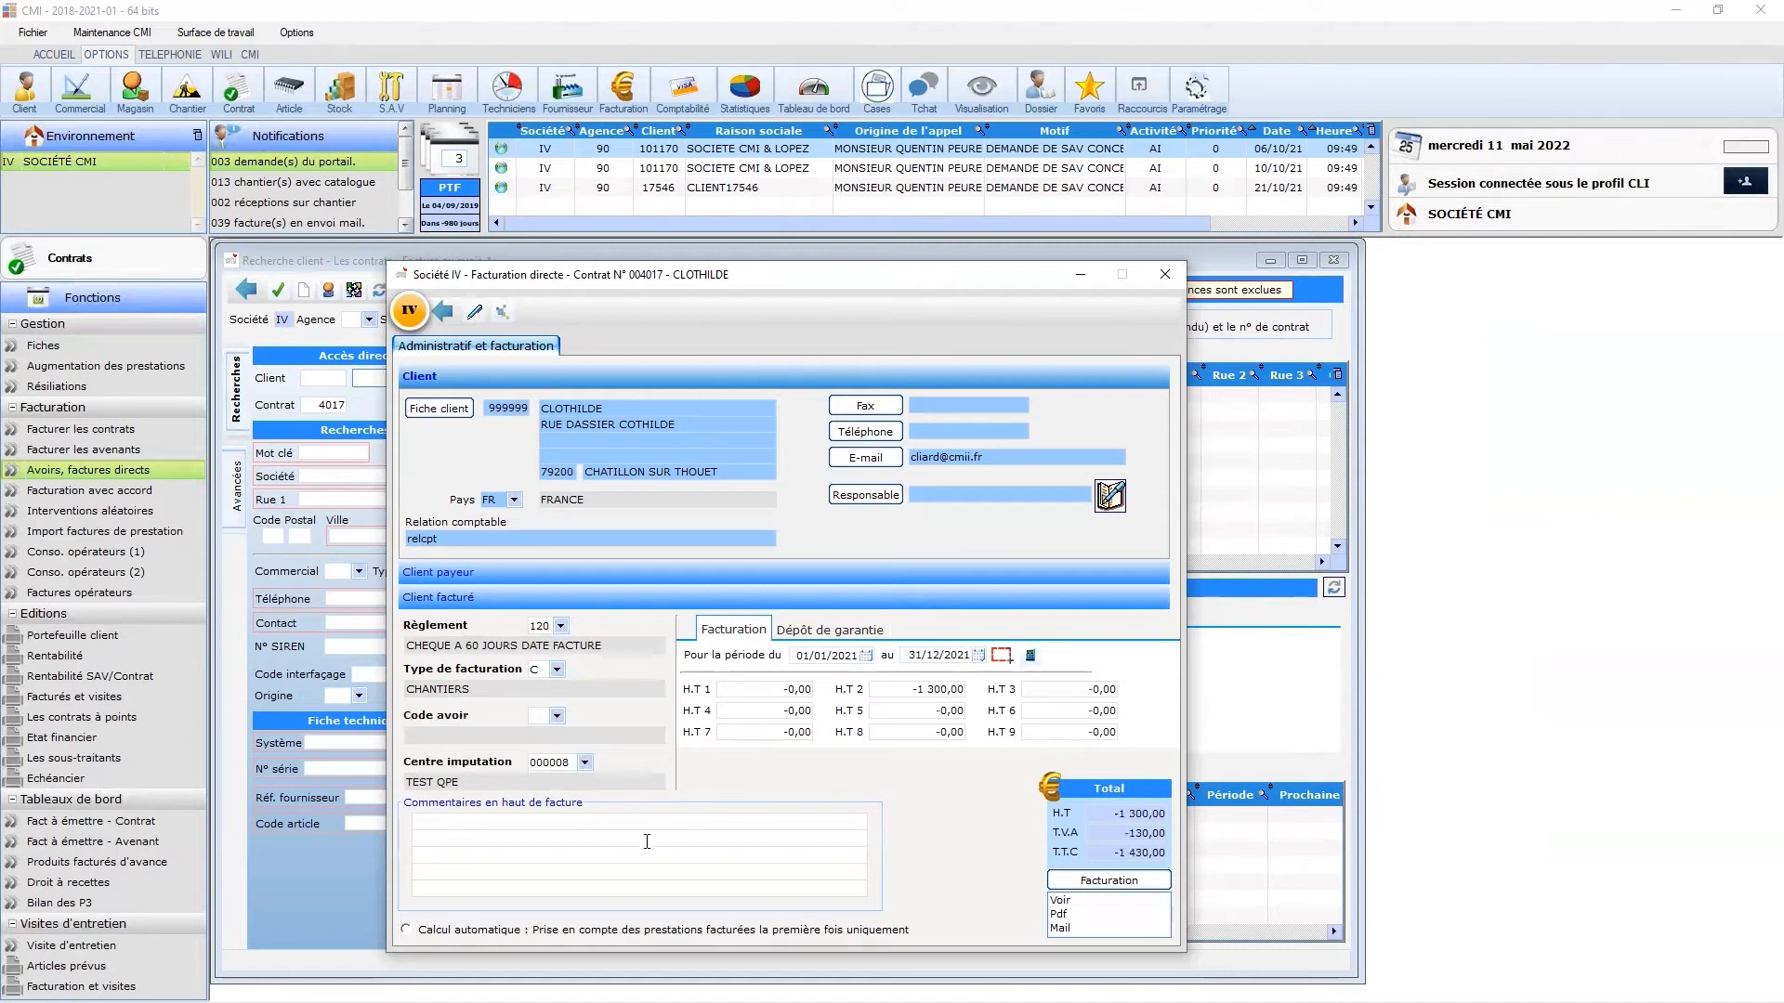
- Set the credit note's reason code to 01 ERREUR SAISIE and add the header comment "Avoir sur facture contrat"
click(963, 692)
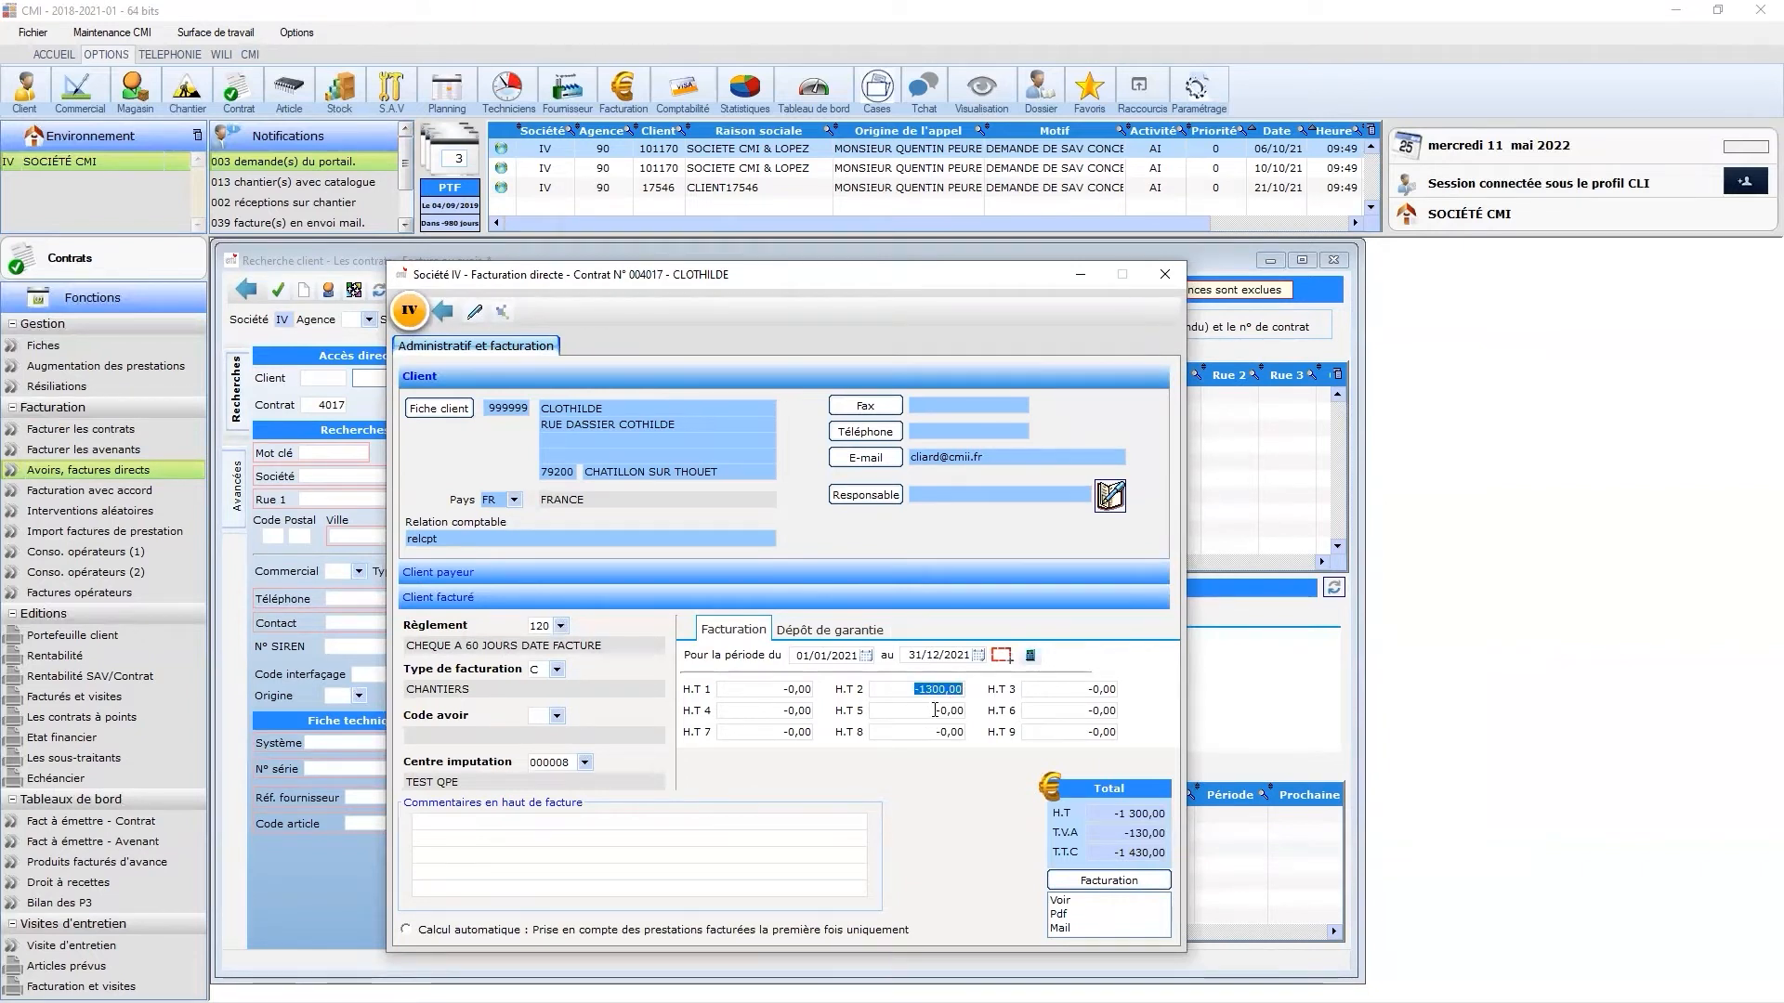
click(556, 716)
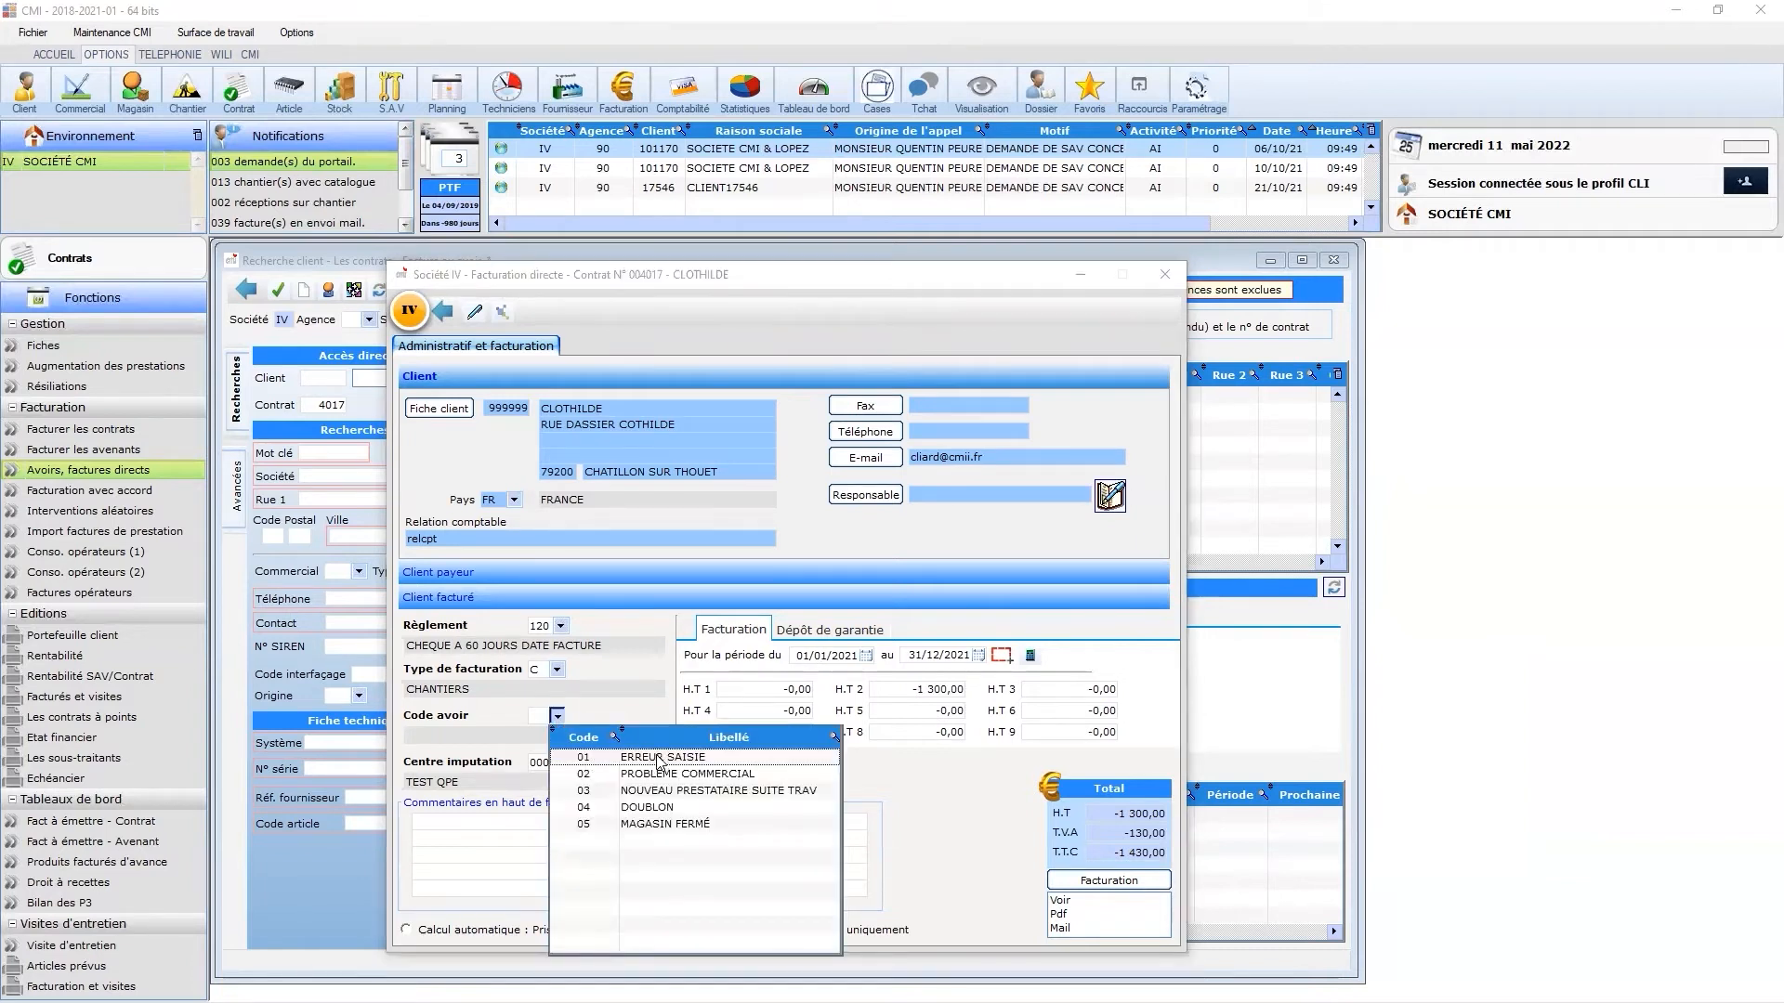
click(658, 760)
click(531, 825)
text(Avoir sur facture contat)
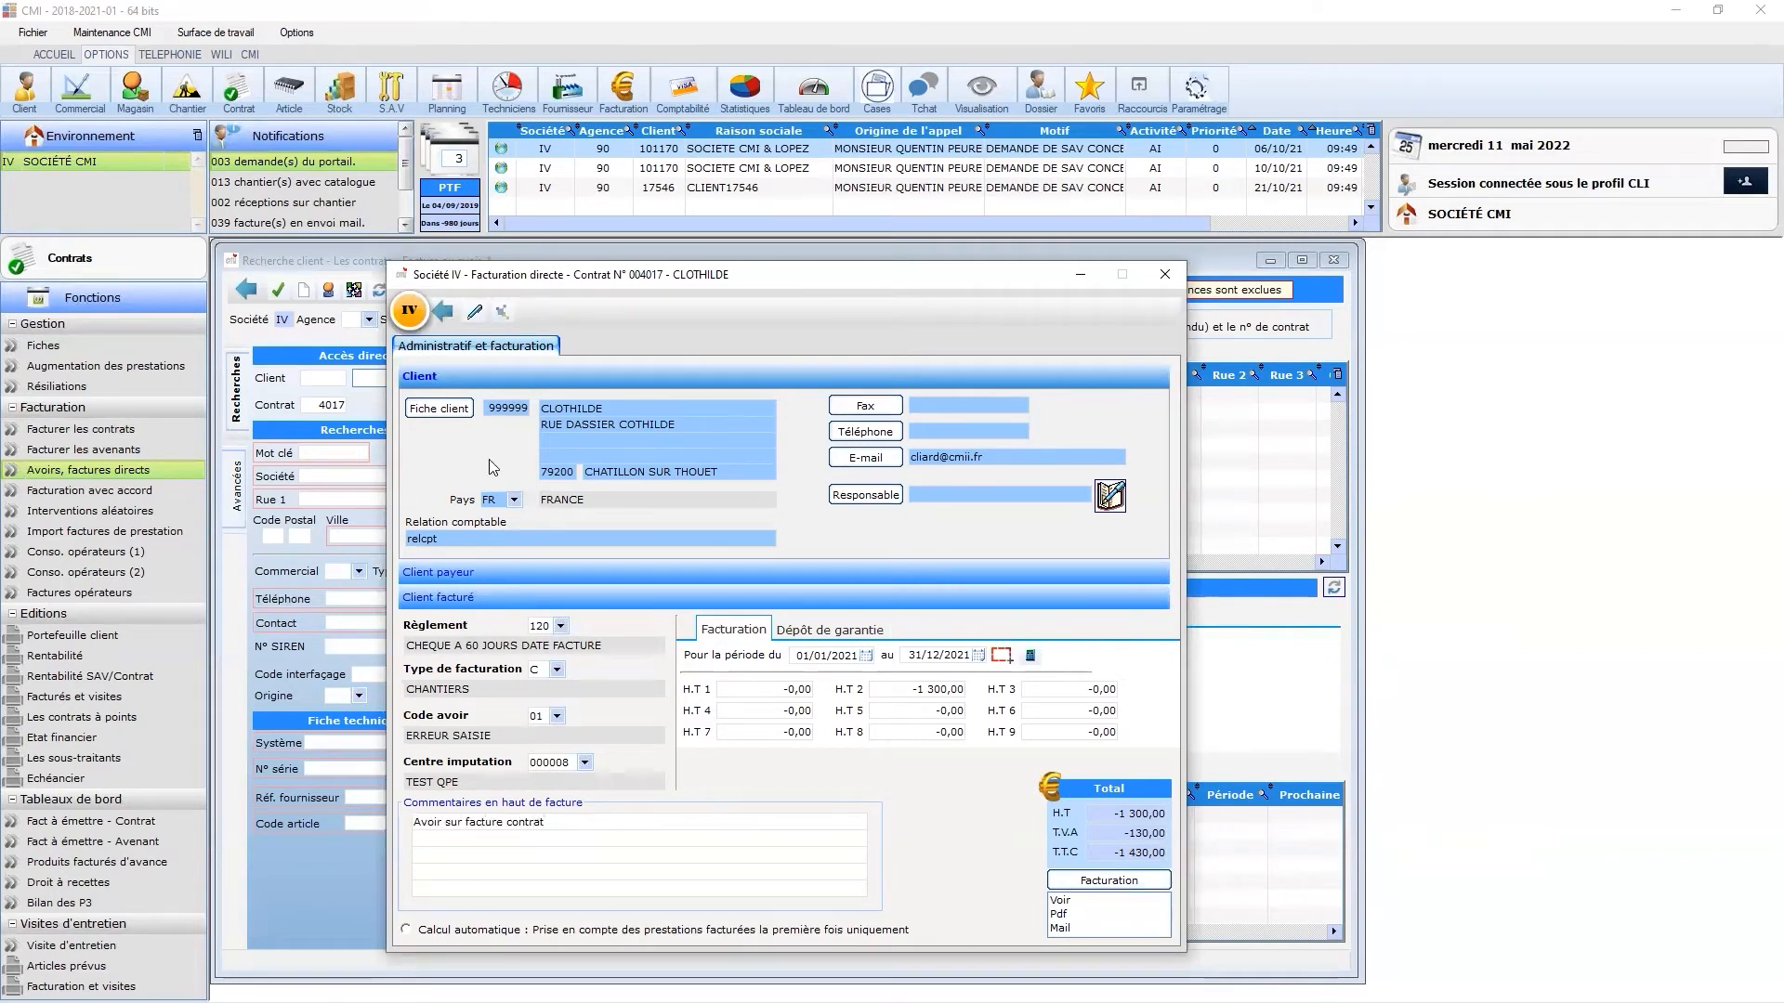
- Issue the credit note with the Voir output and a billing date of 31/12/2021, and close the resulting PDF
click(1062, 901)
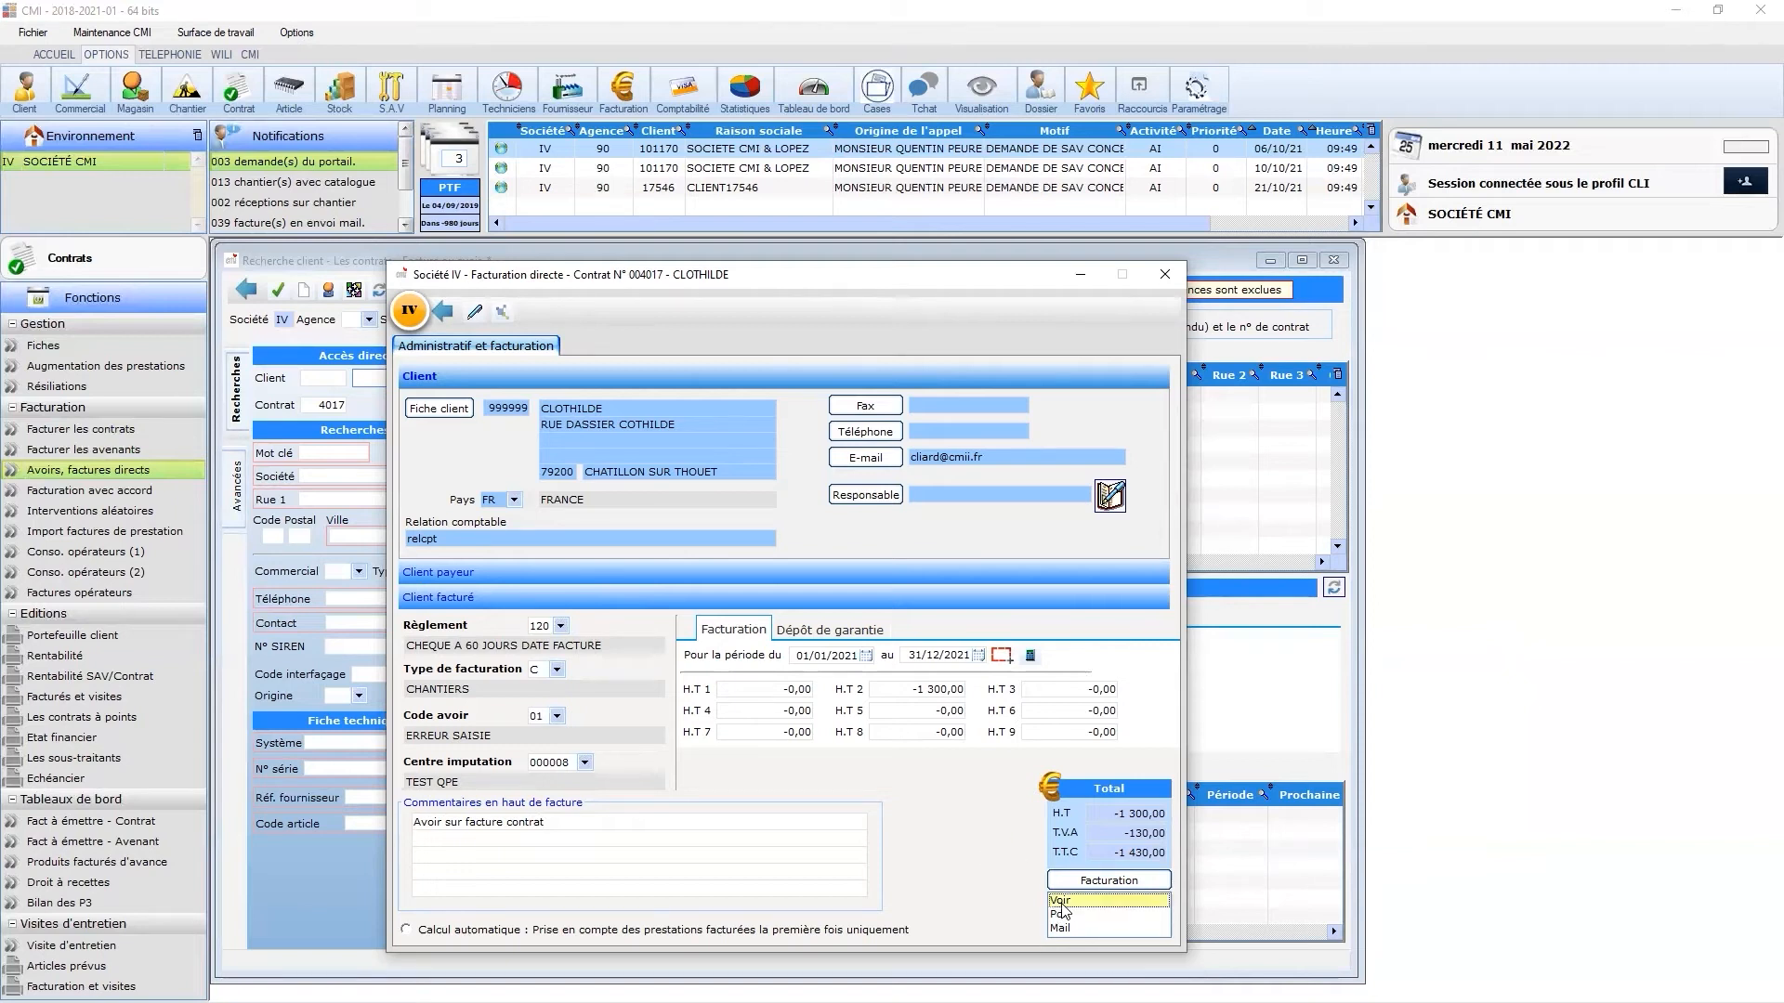
click(1106, 882)
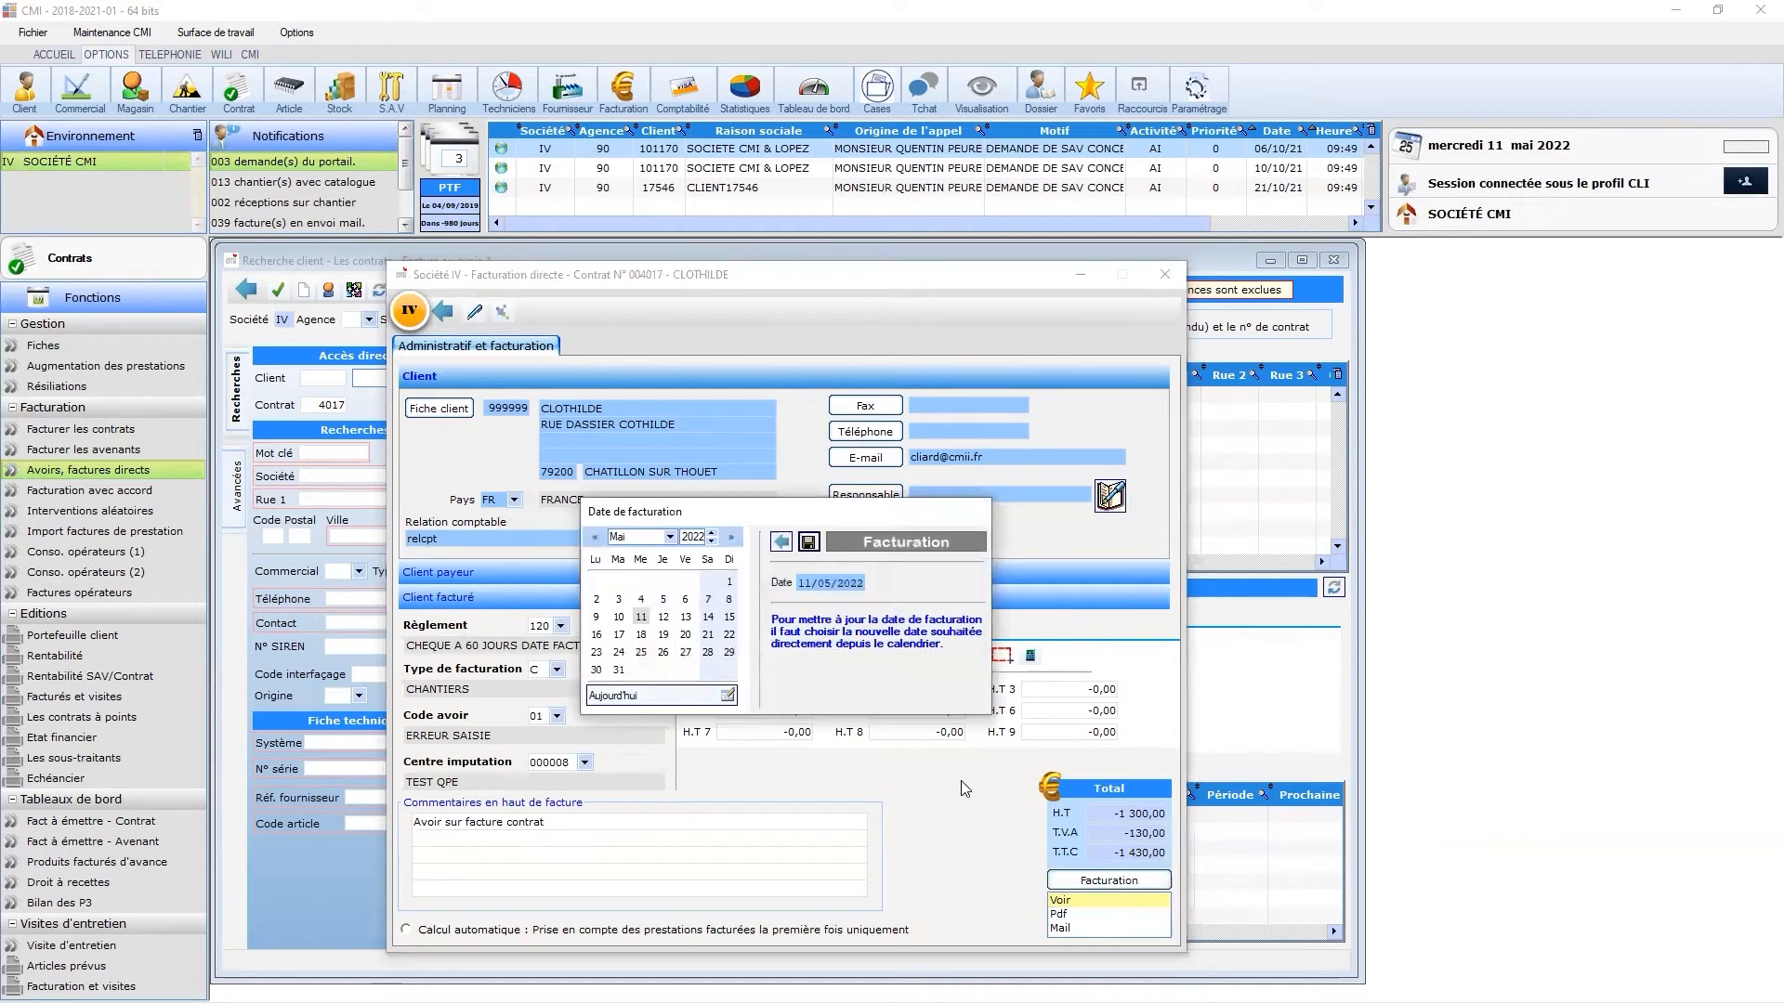
click(670, 538)
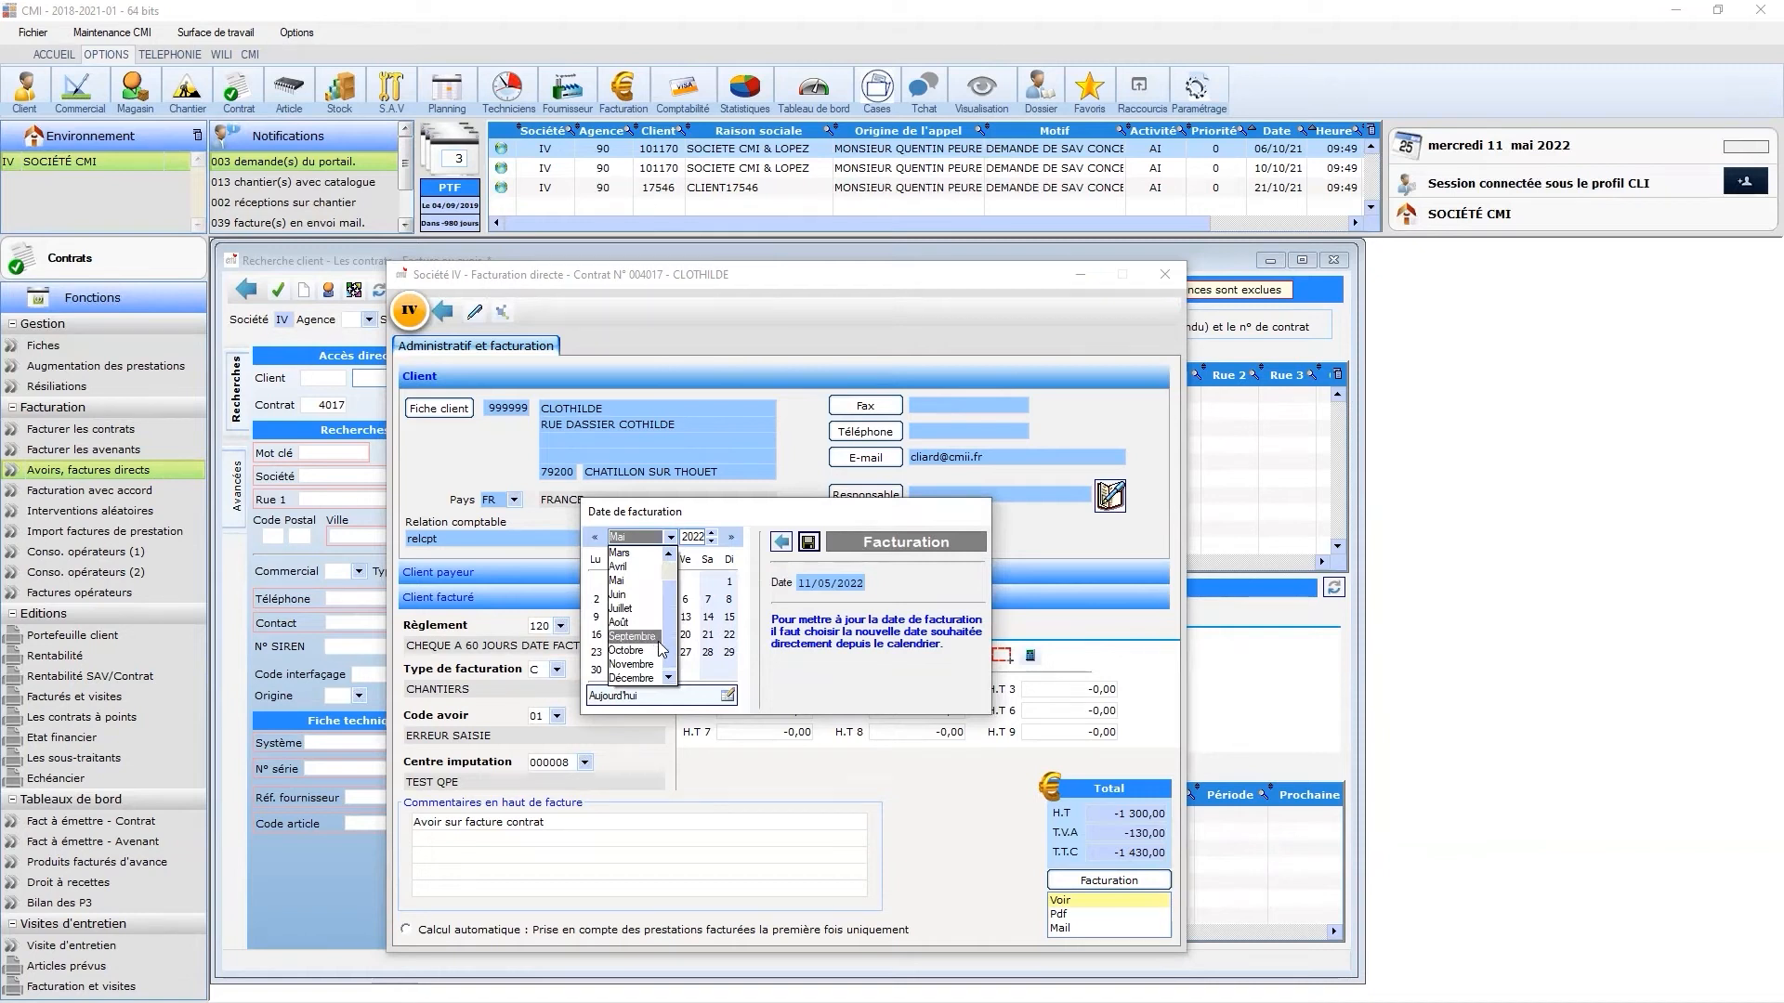
click(632, 679)
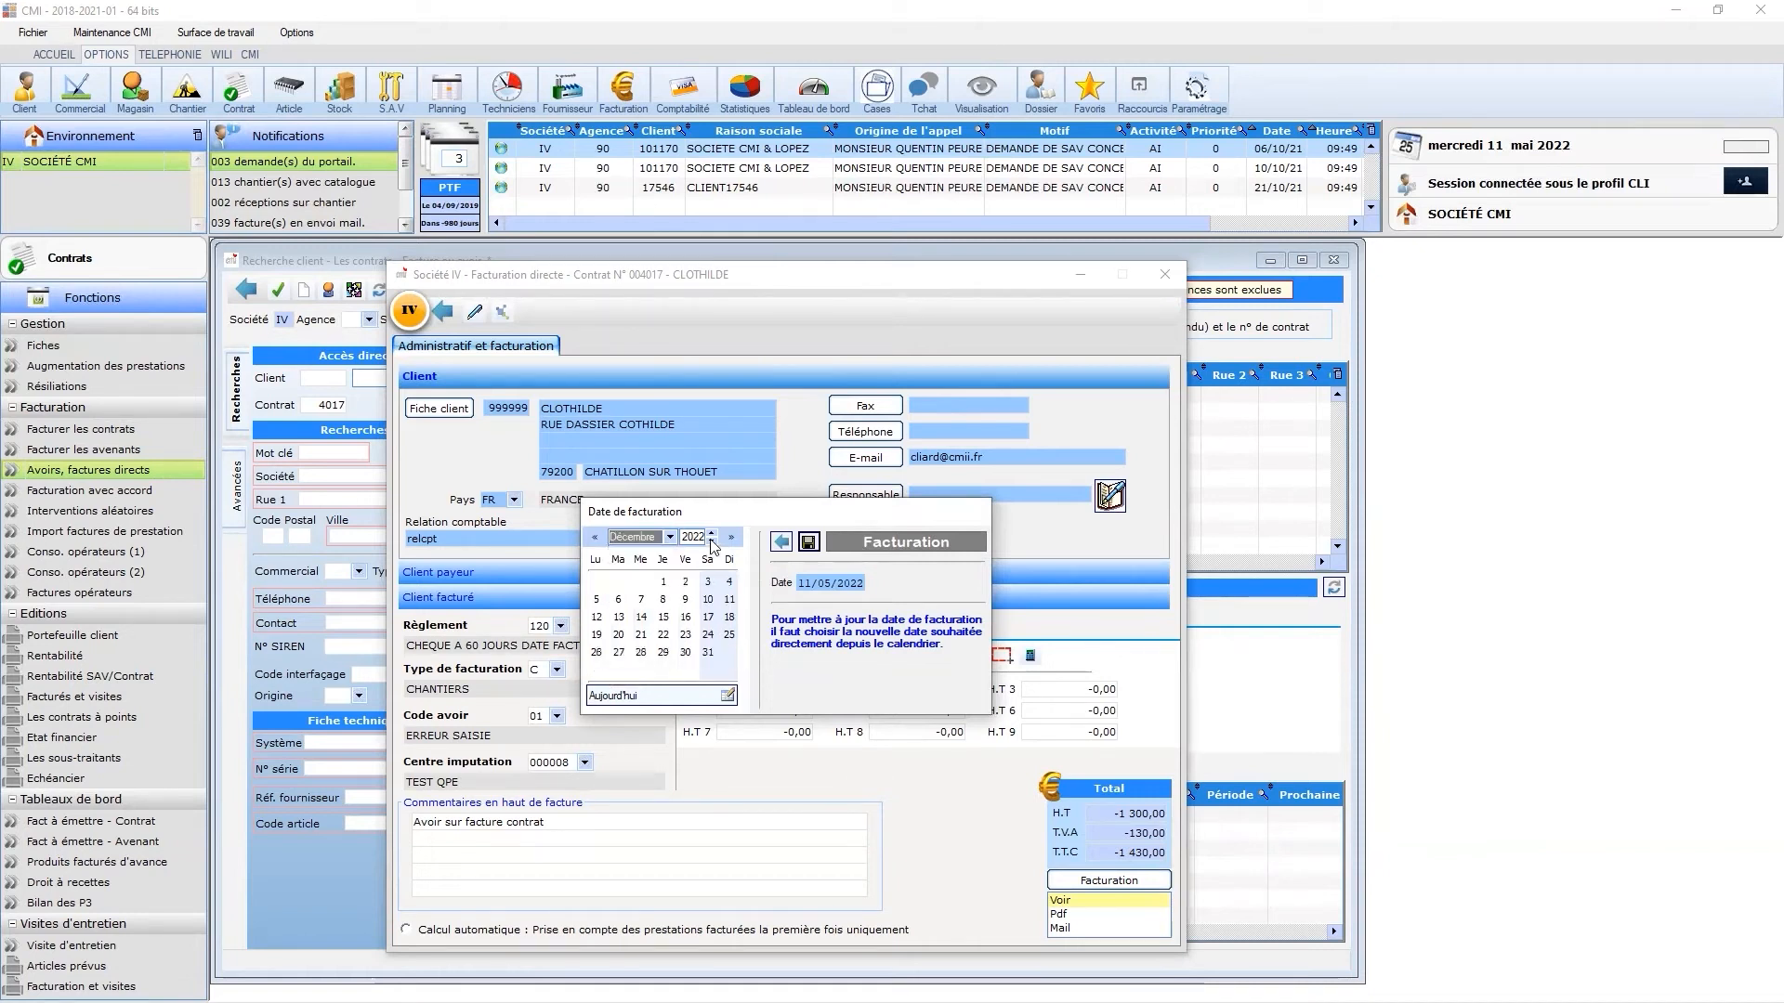
click(712, 543)
click(686, 654)
click(809, 541)
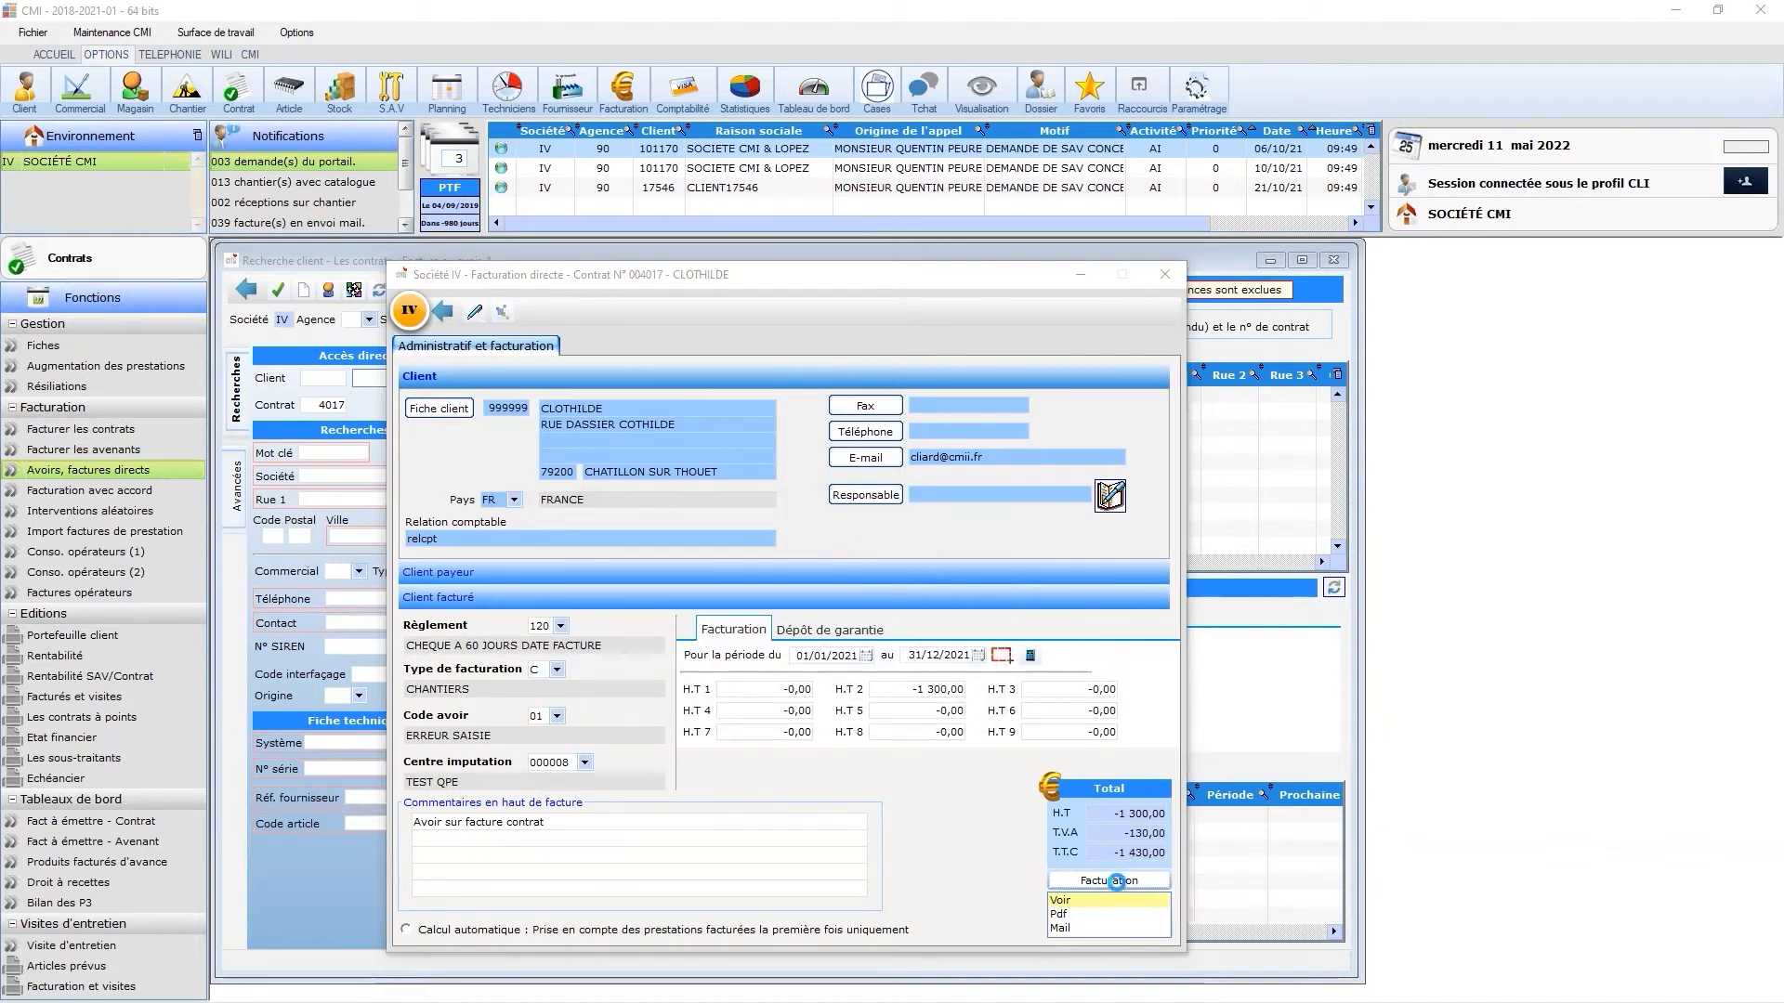
click(1106, 900)
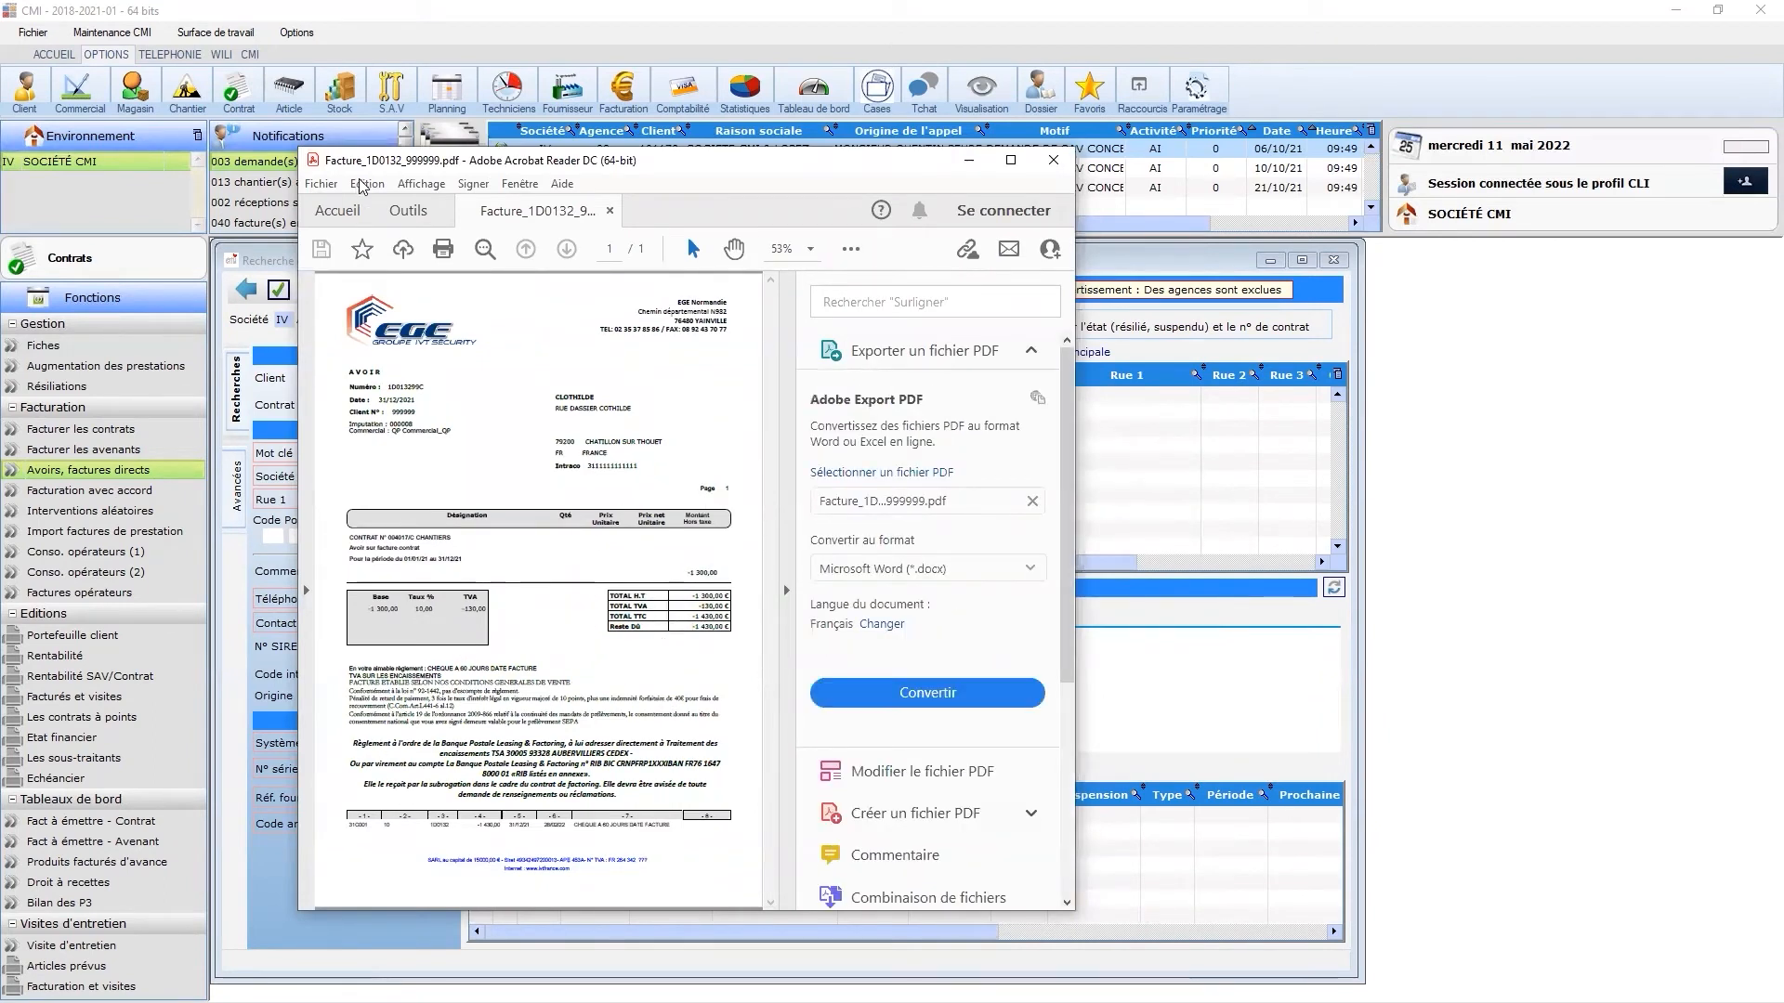
click(1052, 160)
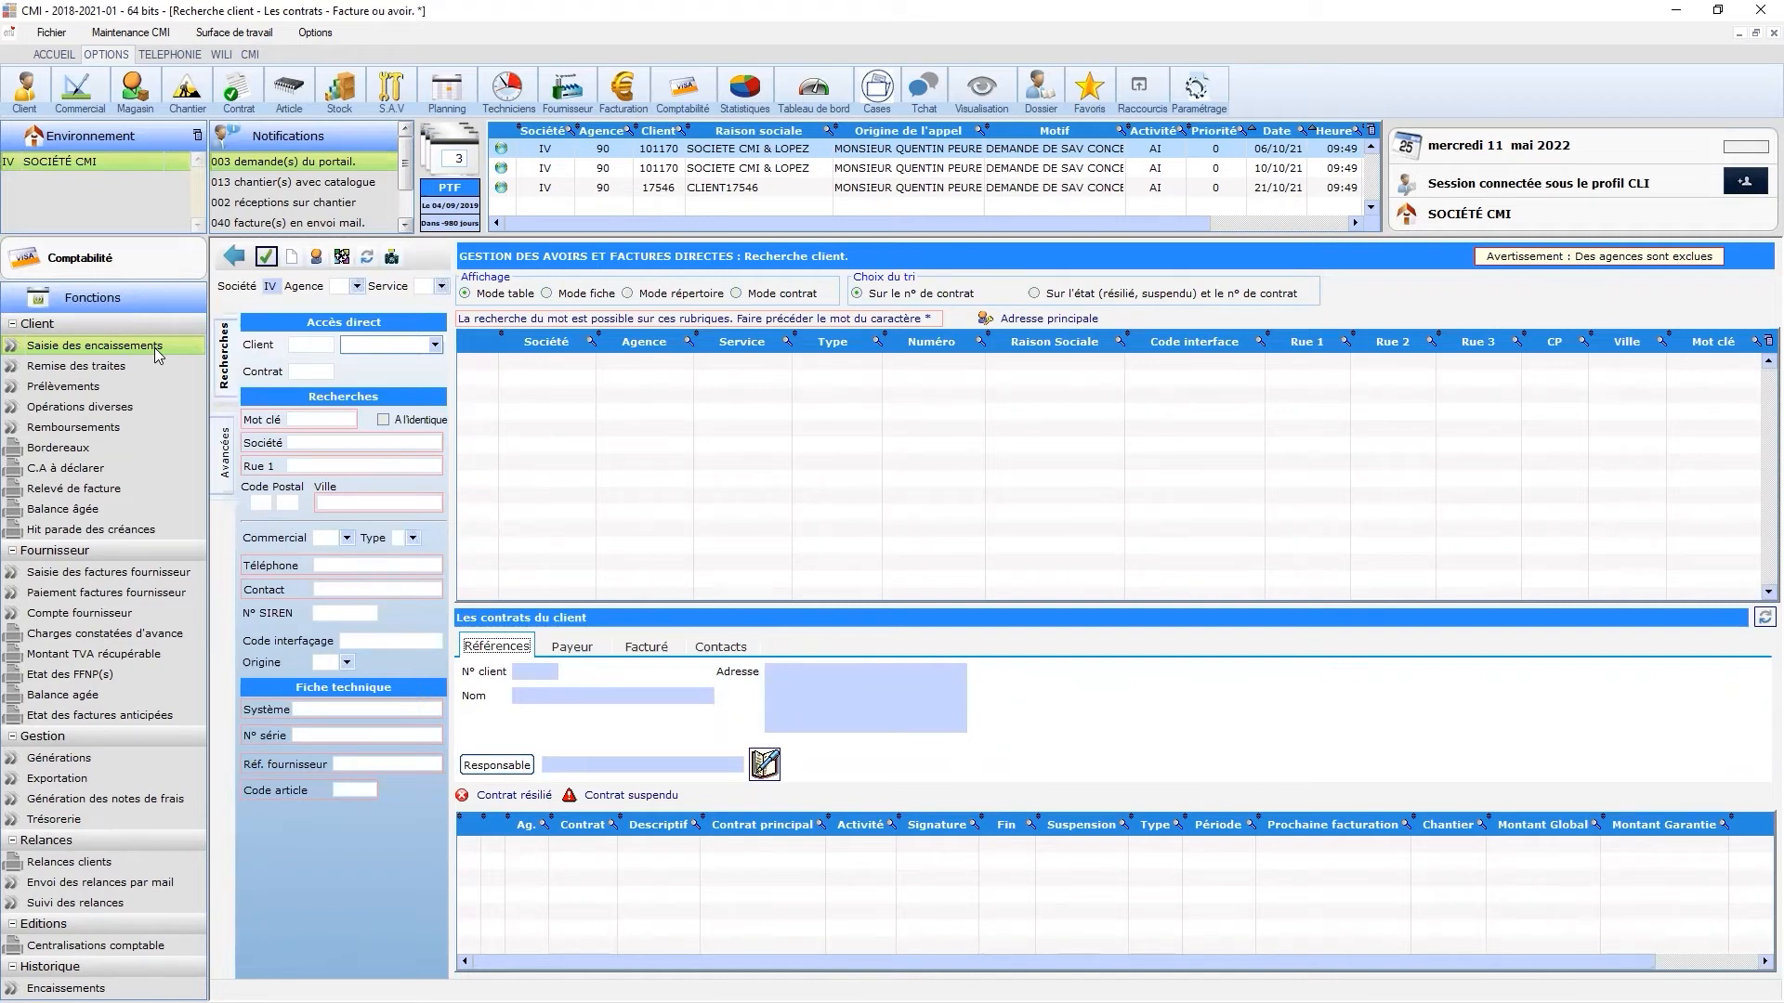
- Open the customer receipts entry and list the client's documents dated 01/12/2021 to 31/12/2021
click(154, 352)
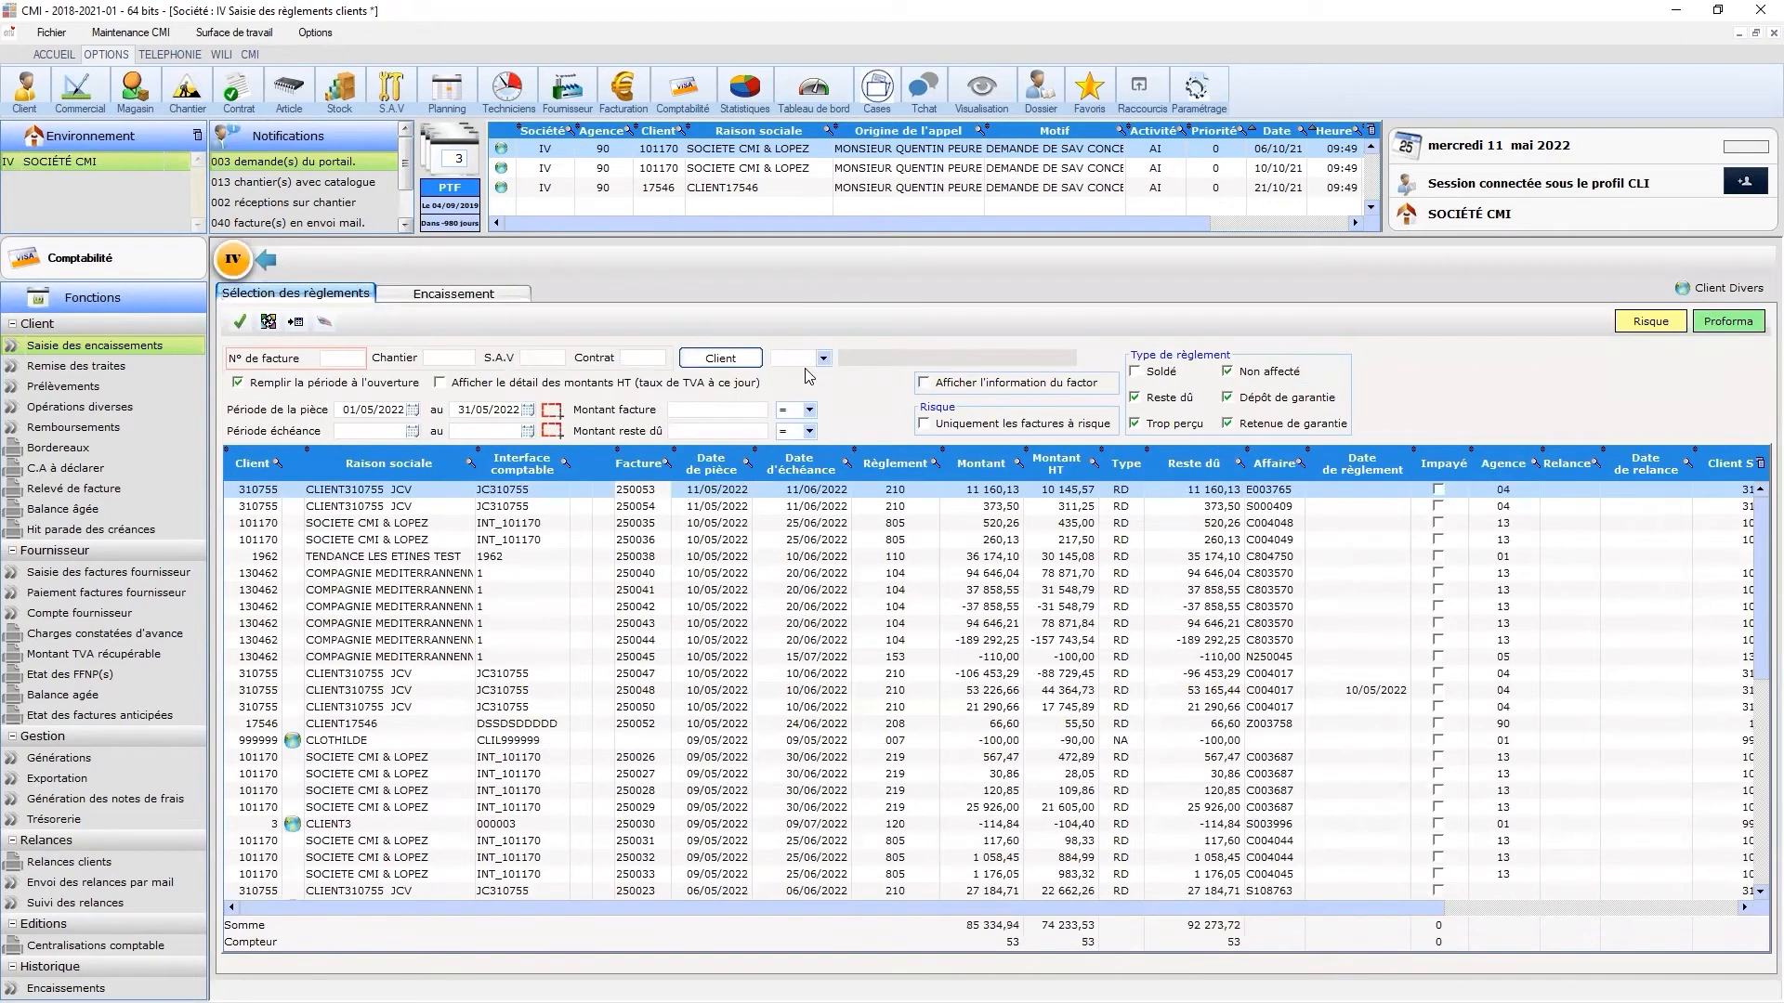
click(351, 409)
text(0101)
key(BackSpace)
key(BackSpace)
text(22021)
key(Tab)
text(311220)
click(241, 321)
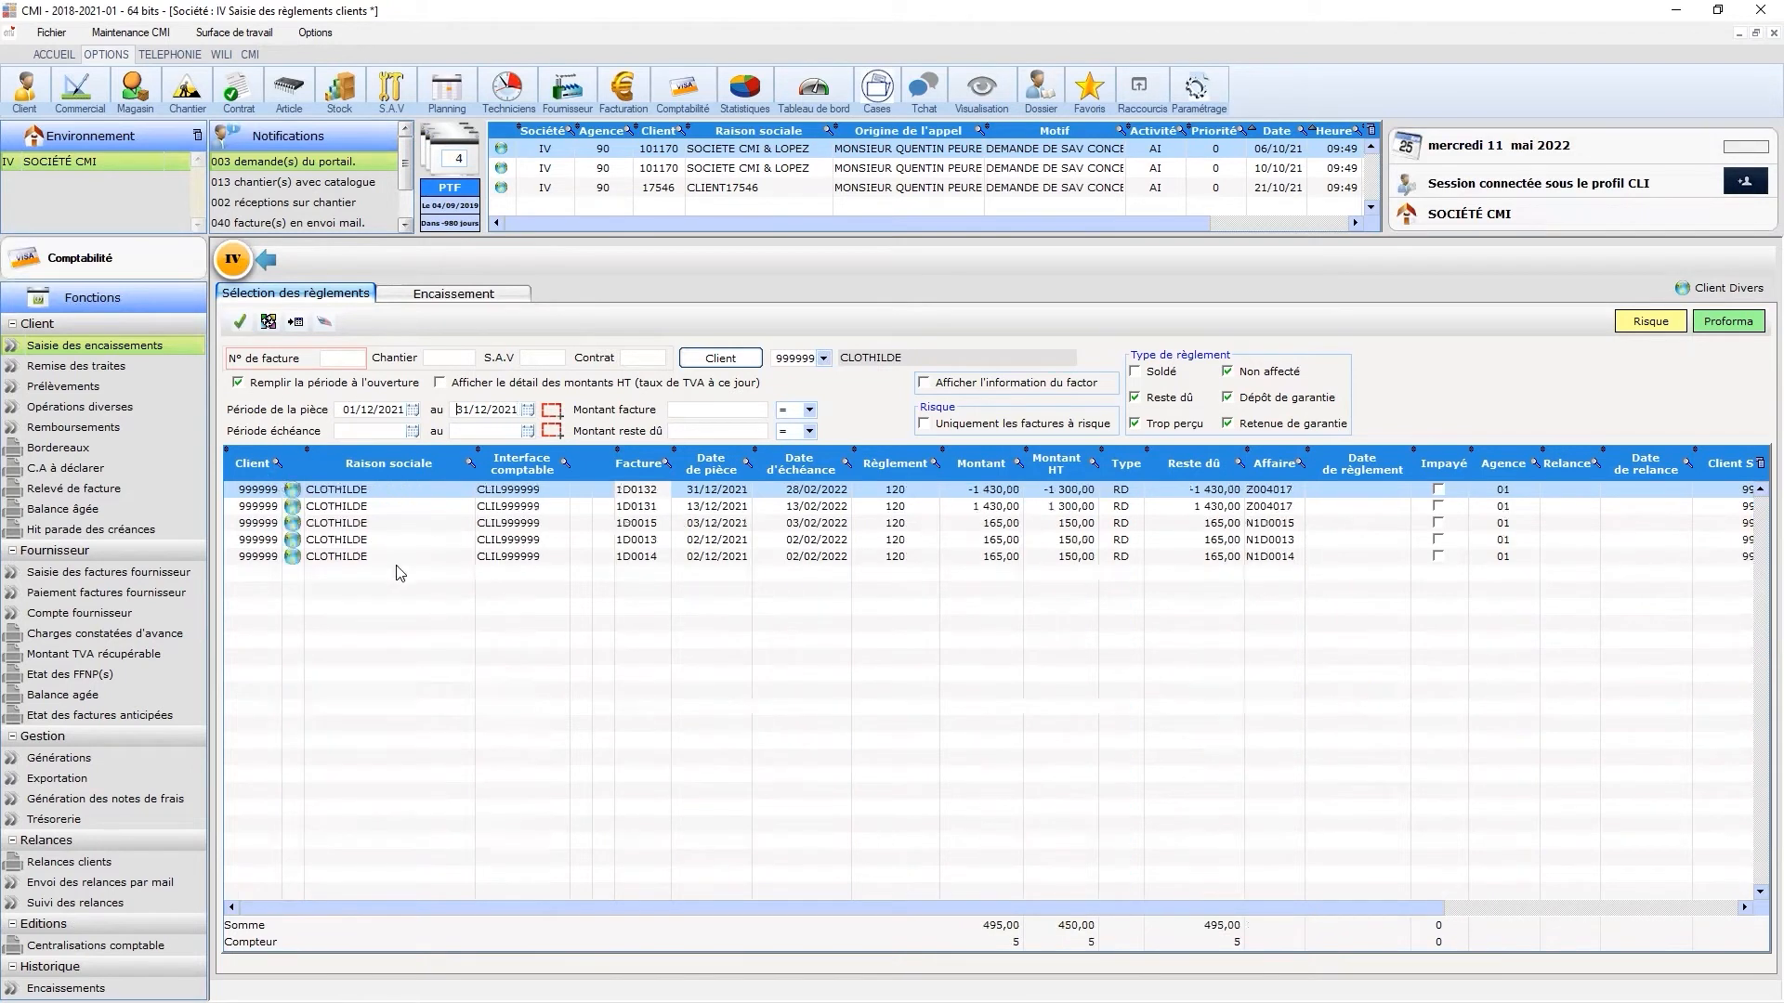
click(983, 508)
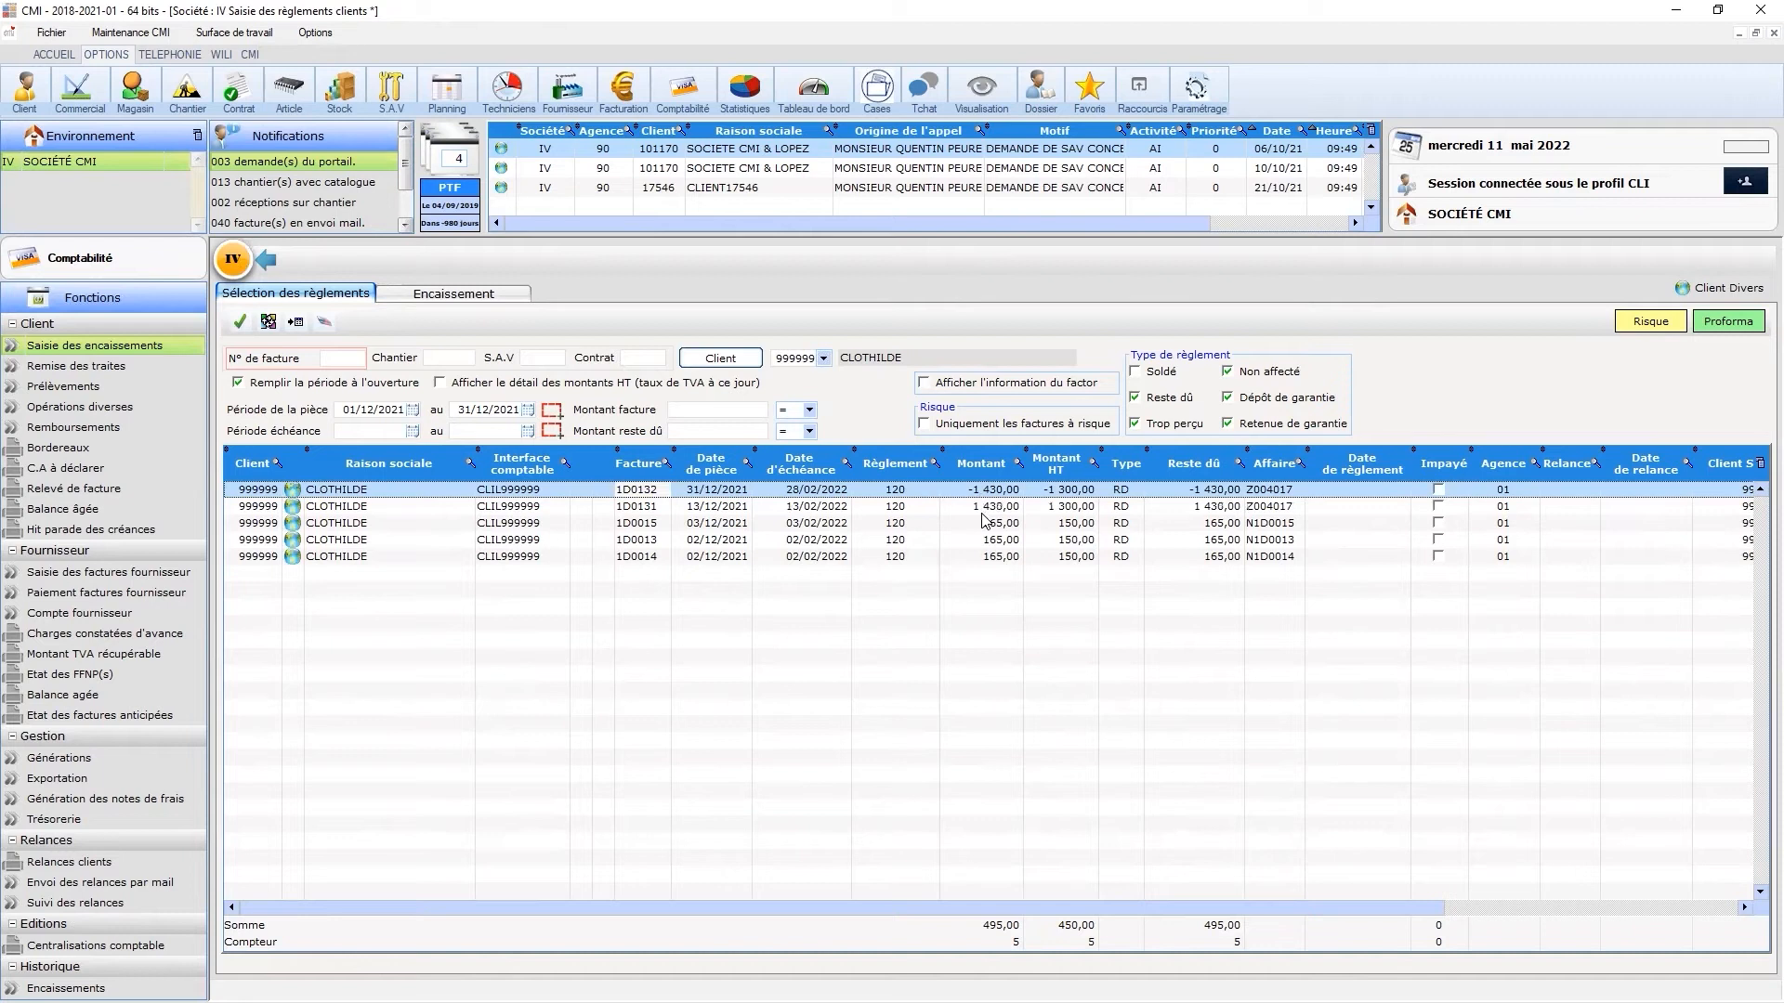
- Load the client's documents dated 01/12/2021 to 31/12/2021 for receipt entry (Encaissement)
click(409, 295)
text(9999999)
click(382, 390)
text(0101)
key(BackSpace)
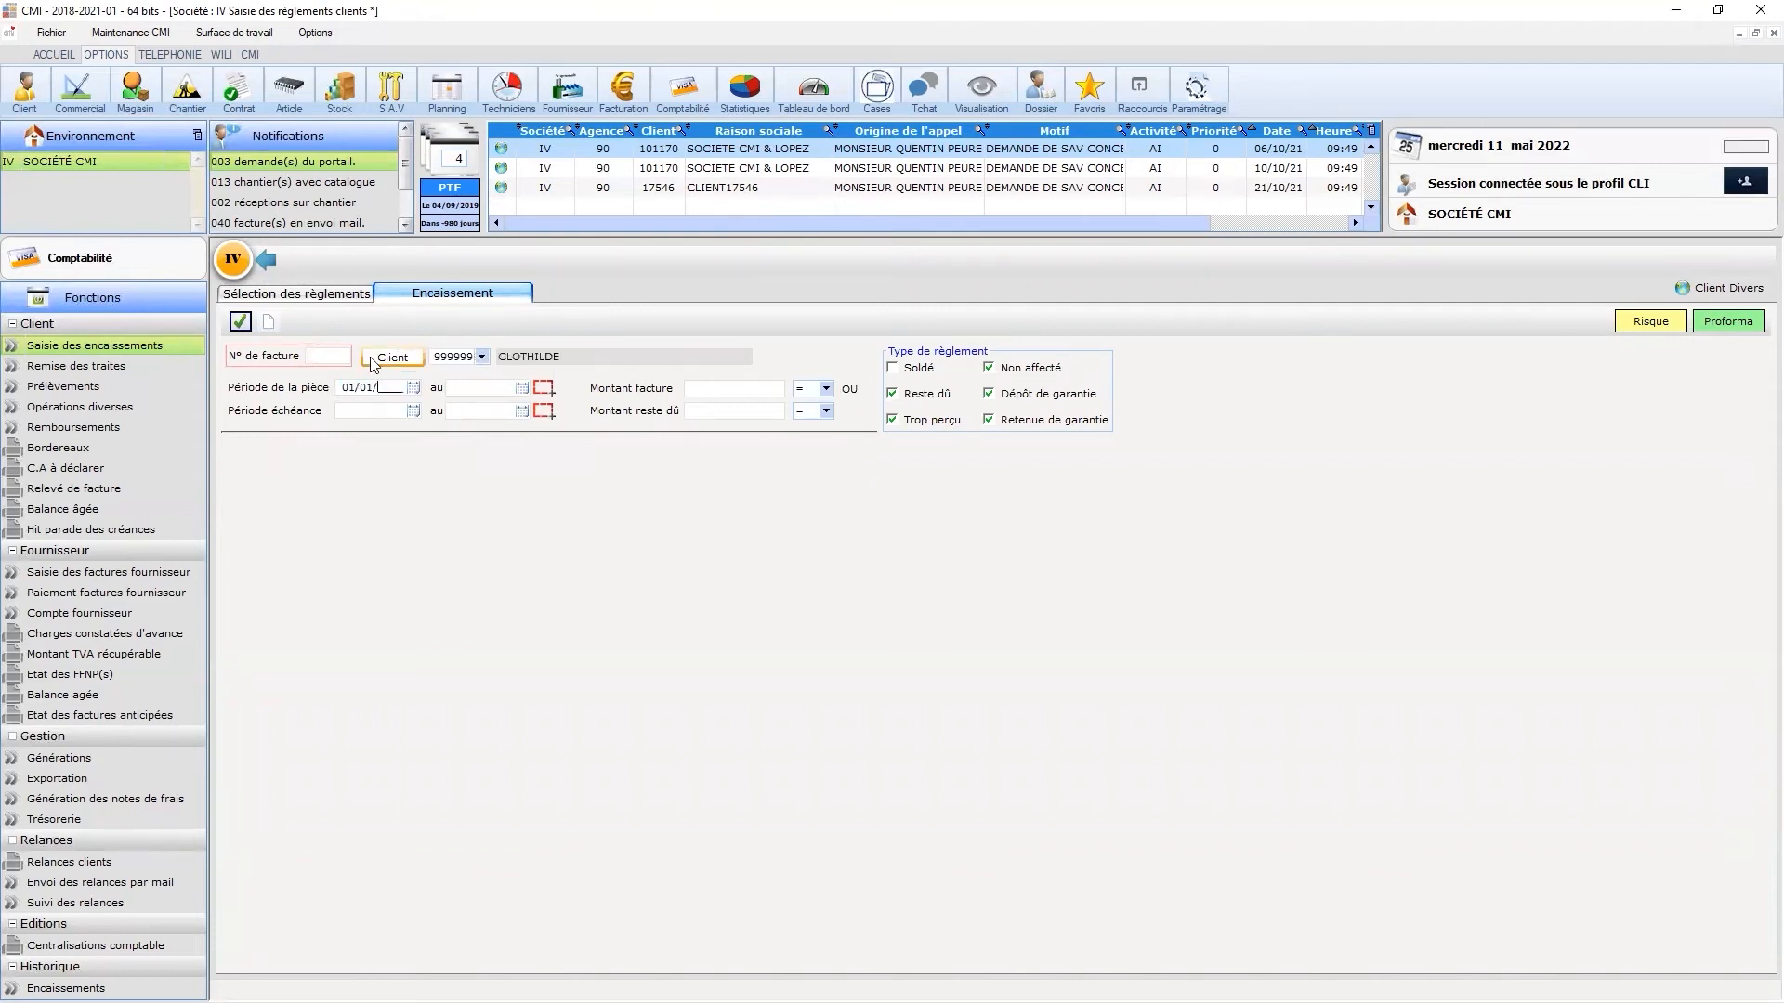
text(122021)
key(Tab)
text(31122021)
click(232, 325)
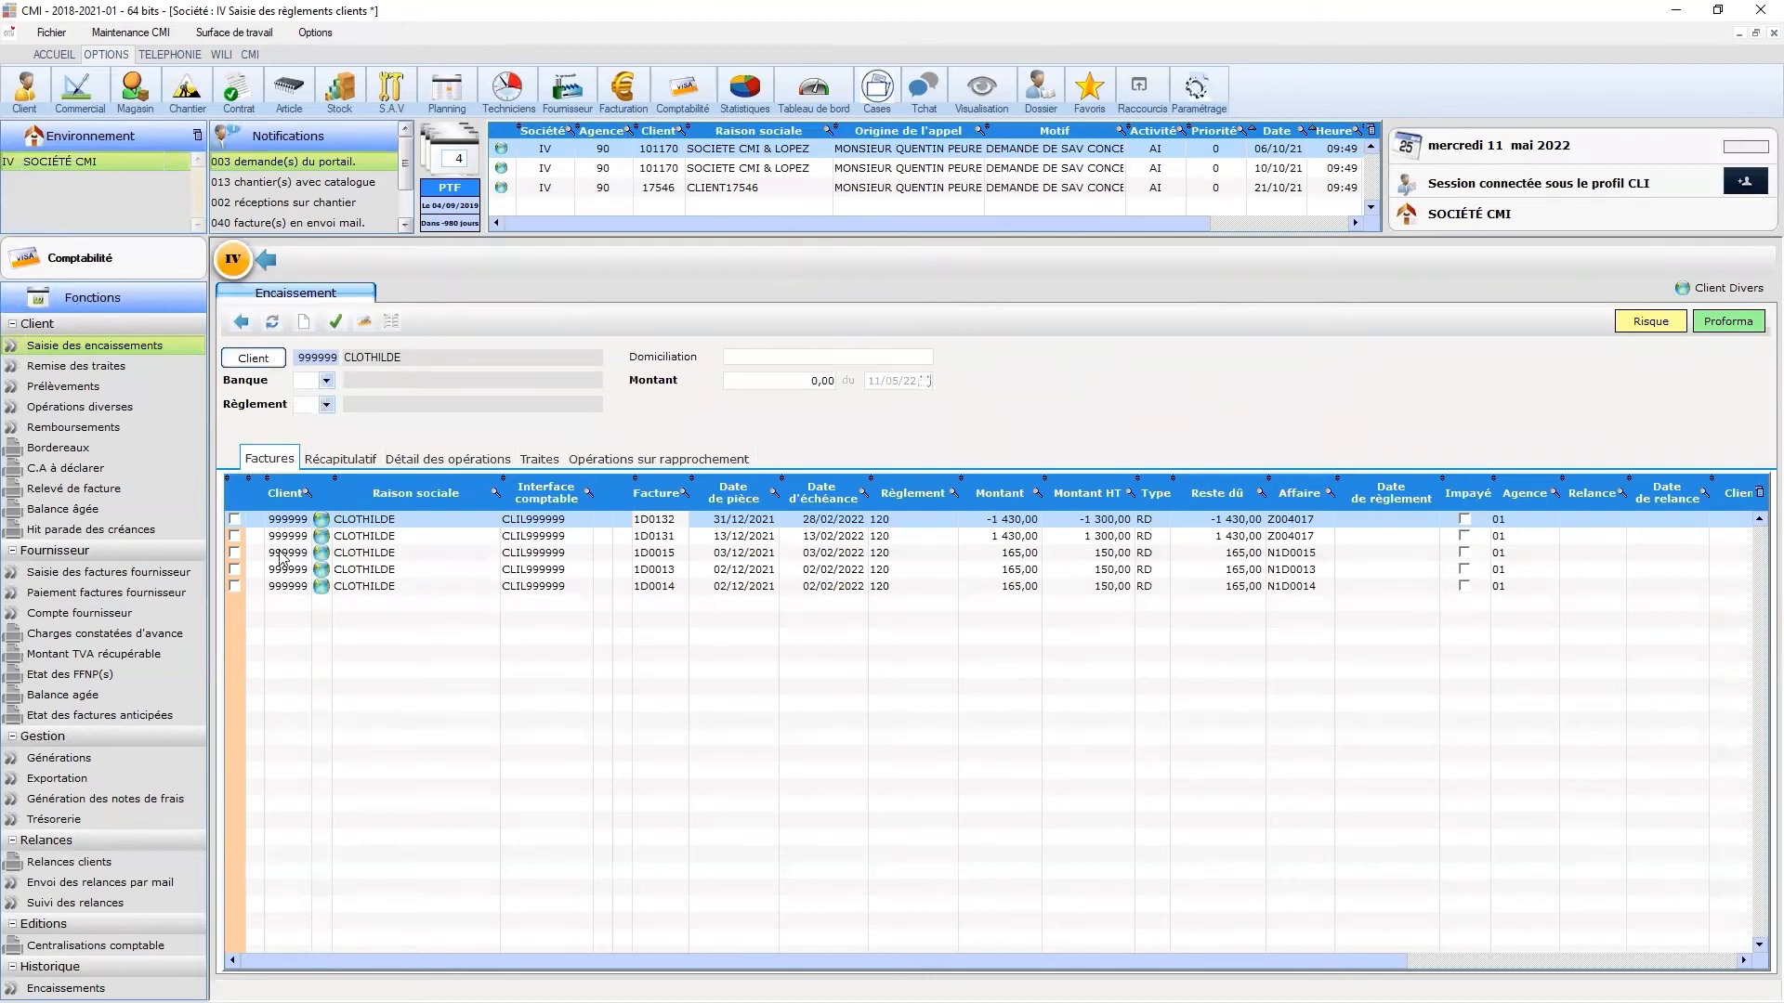
- Reconcile the credit note dated 31/12/2021 with the invoice dated 13/12/2021, validate the reconciliation and leave the receipt entry
right_click(284, 520)
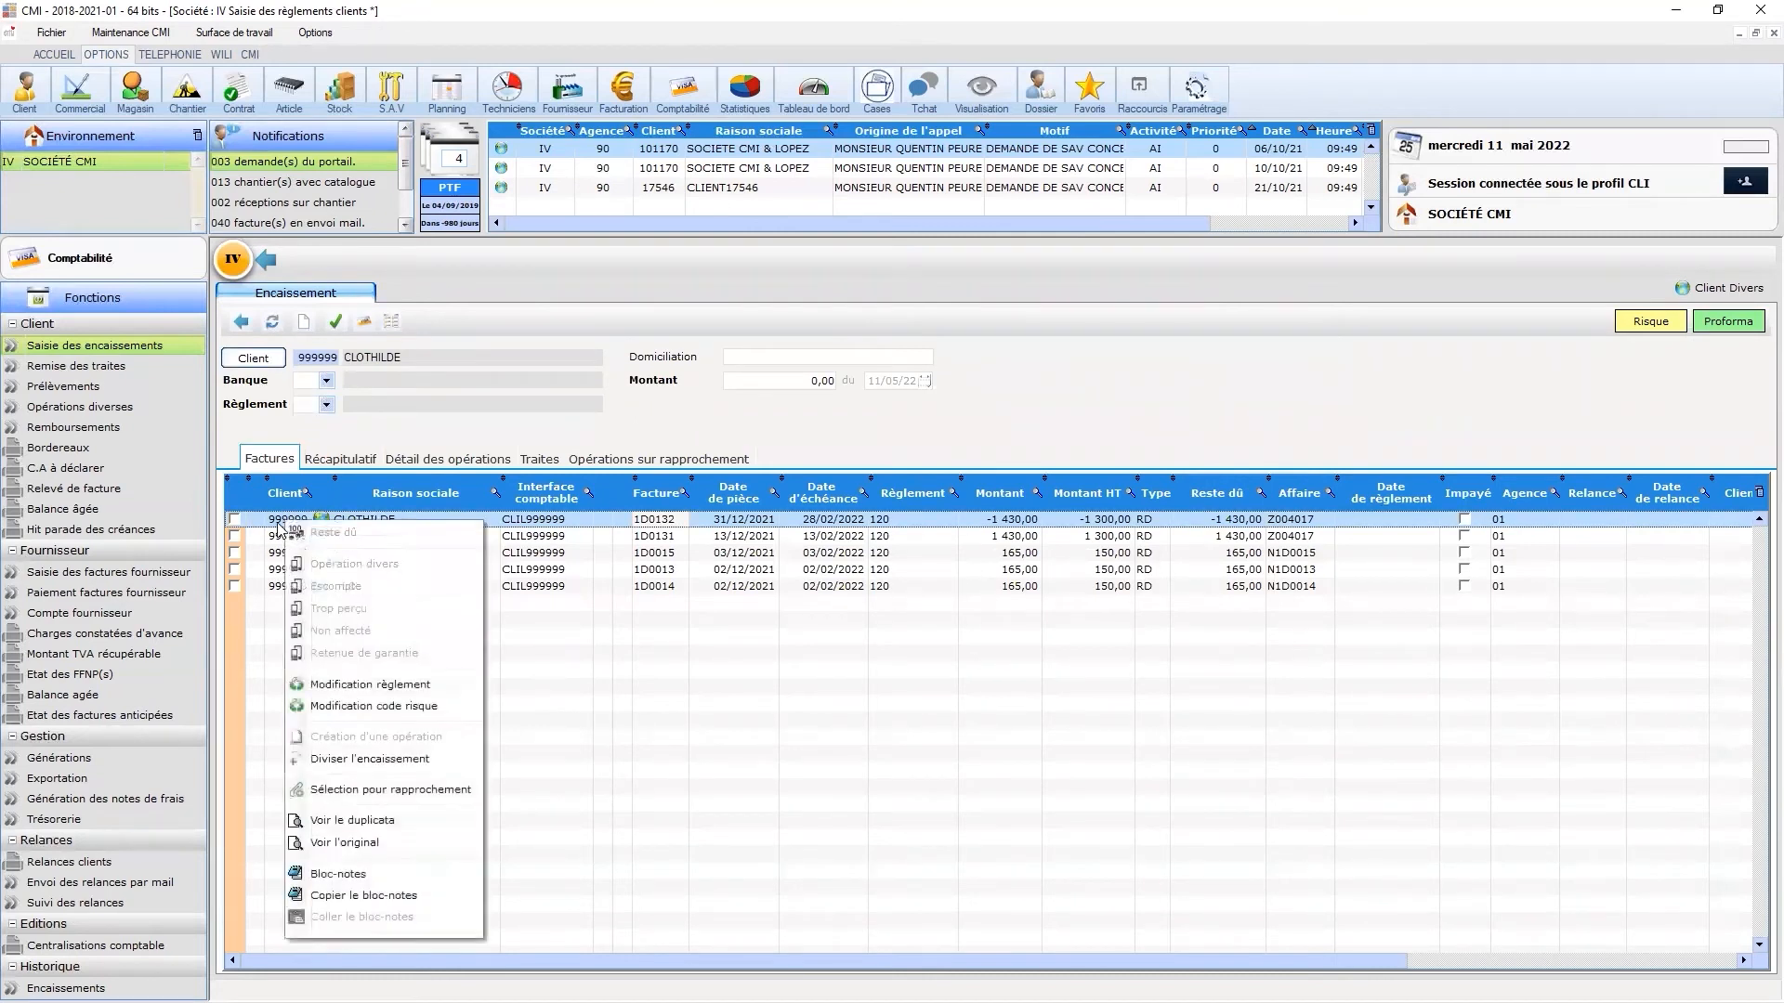
click(348, 789)
click(1254, 407)
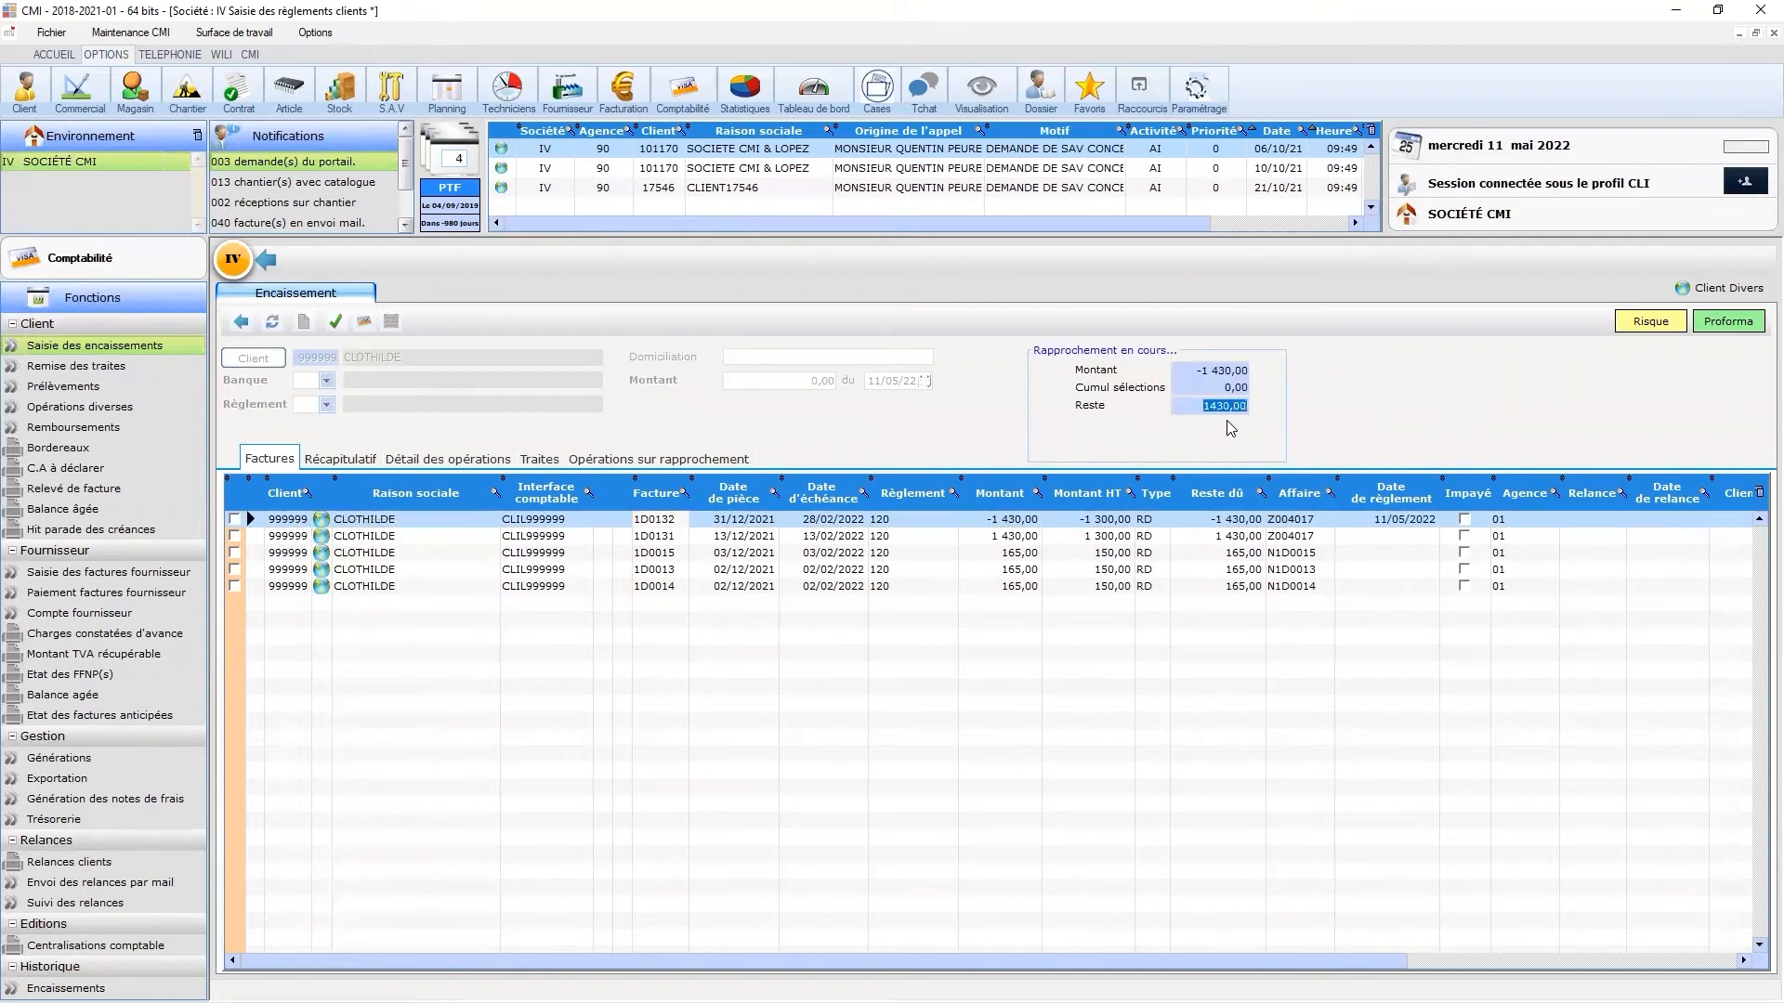
click(282, 539)
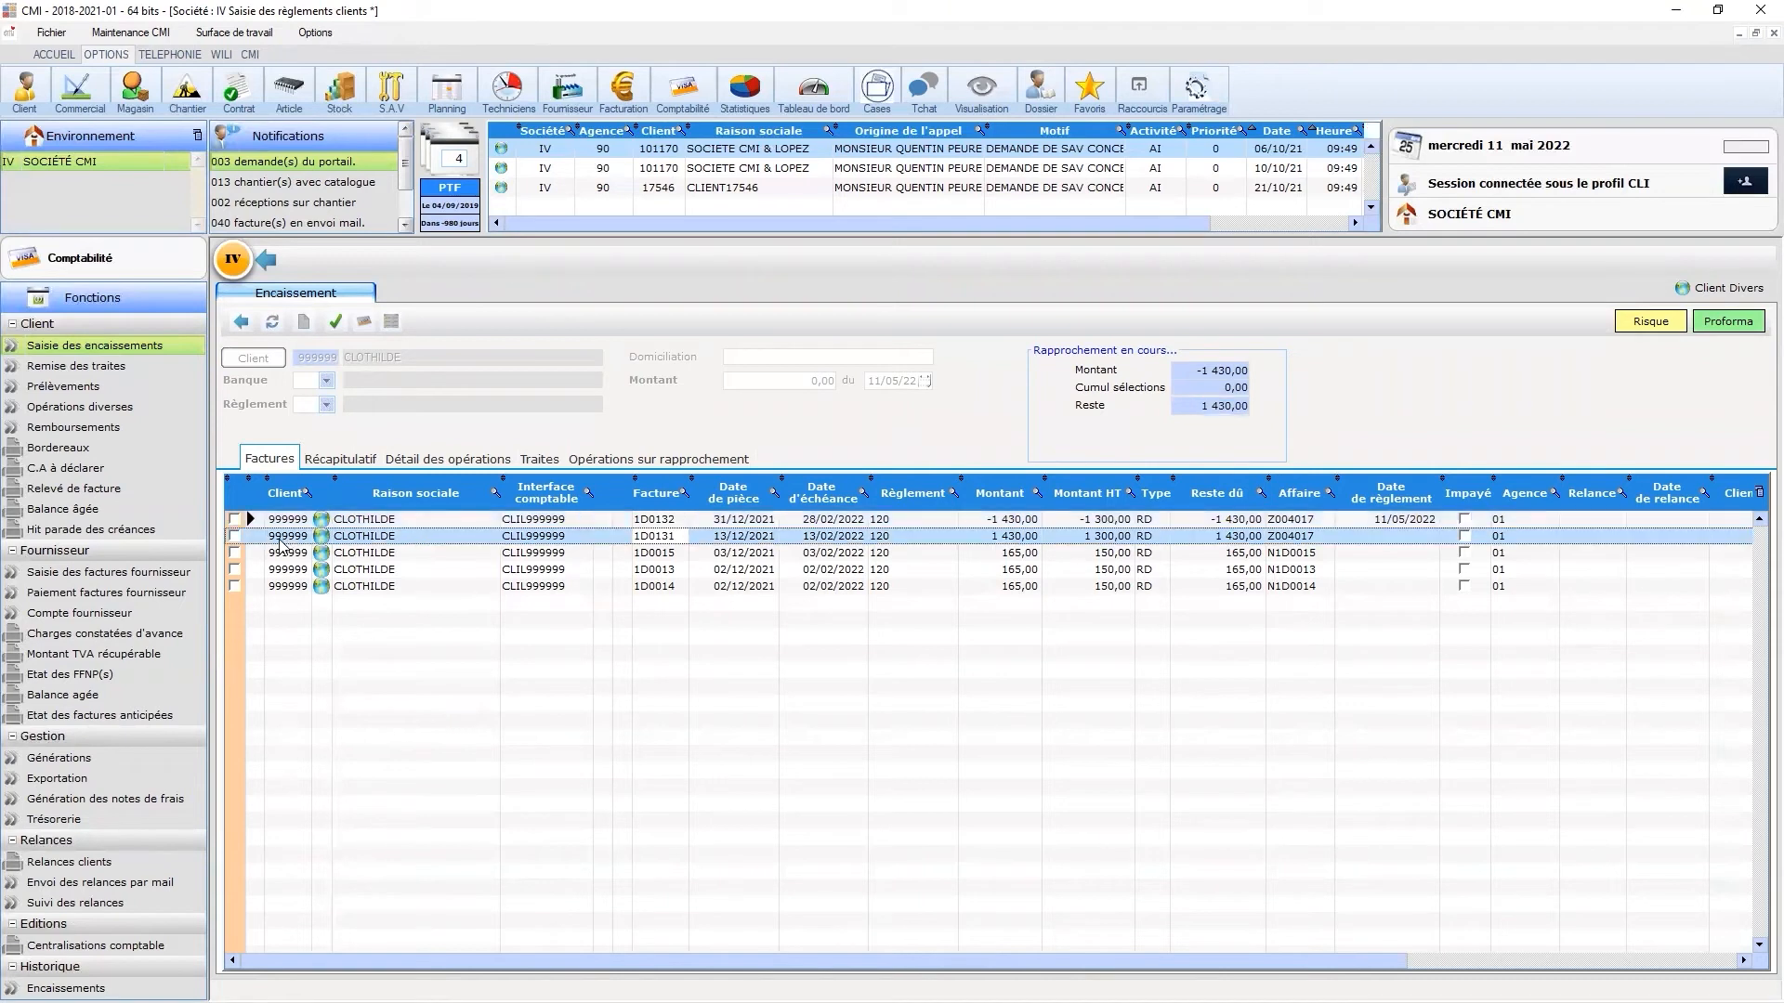
right_click(281, 543)
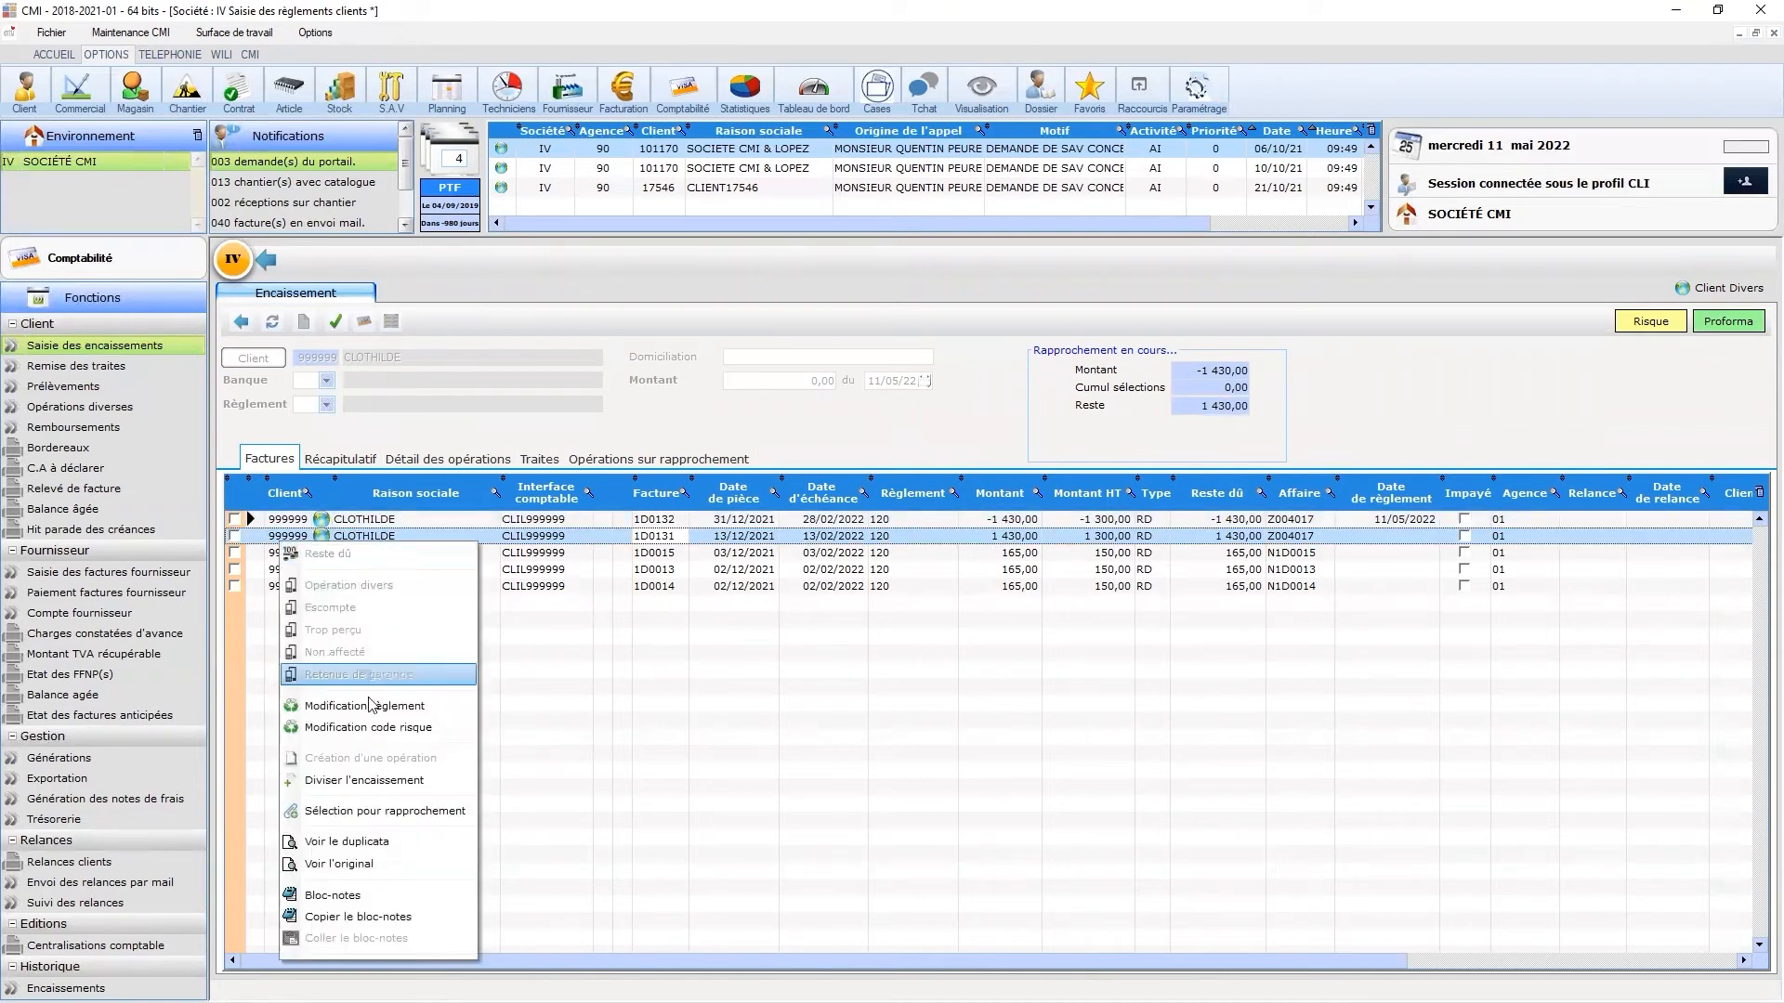
click(368, 812)
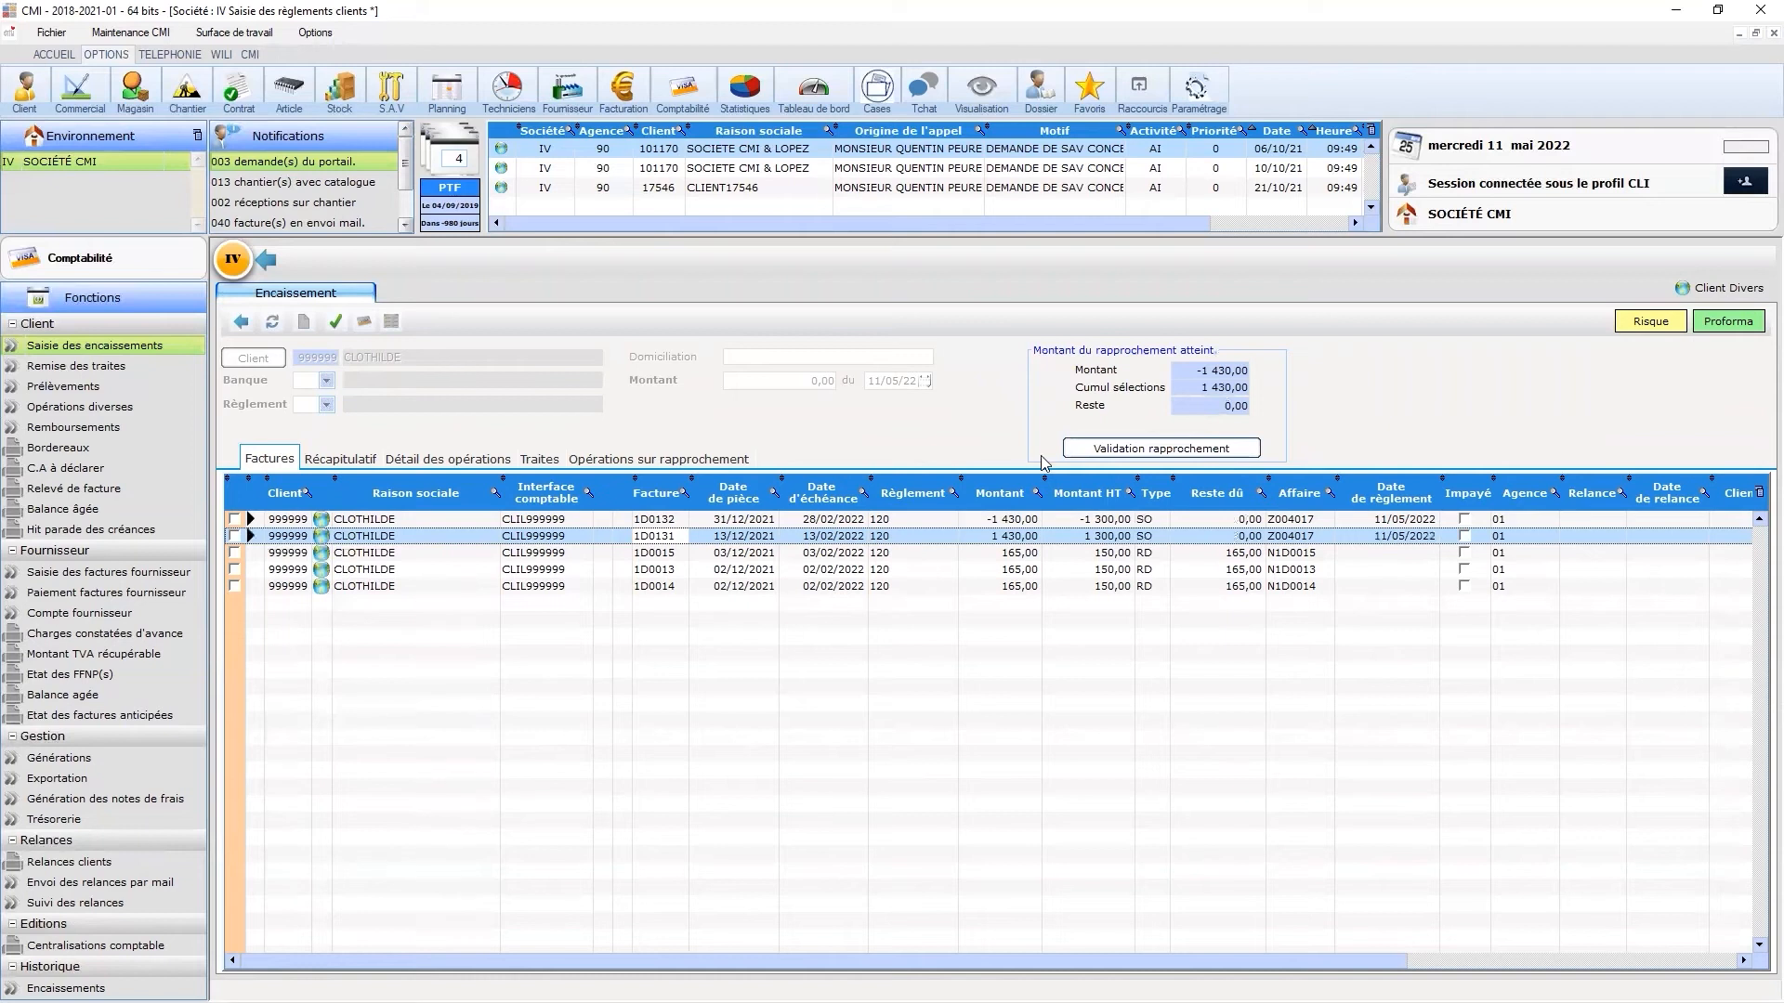
click(1101, 452)
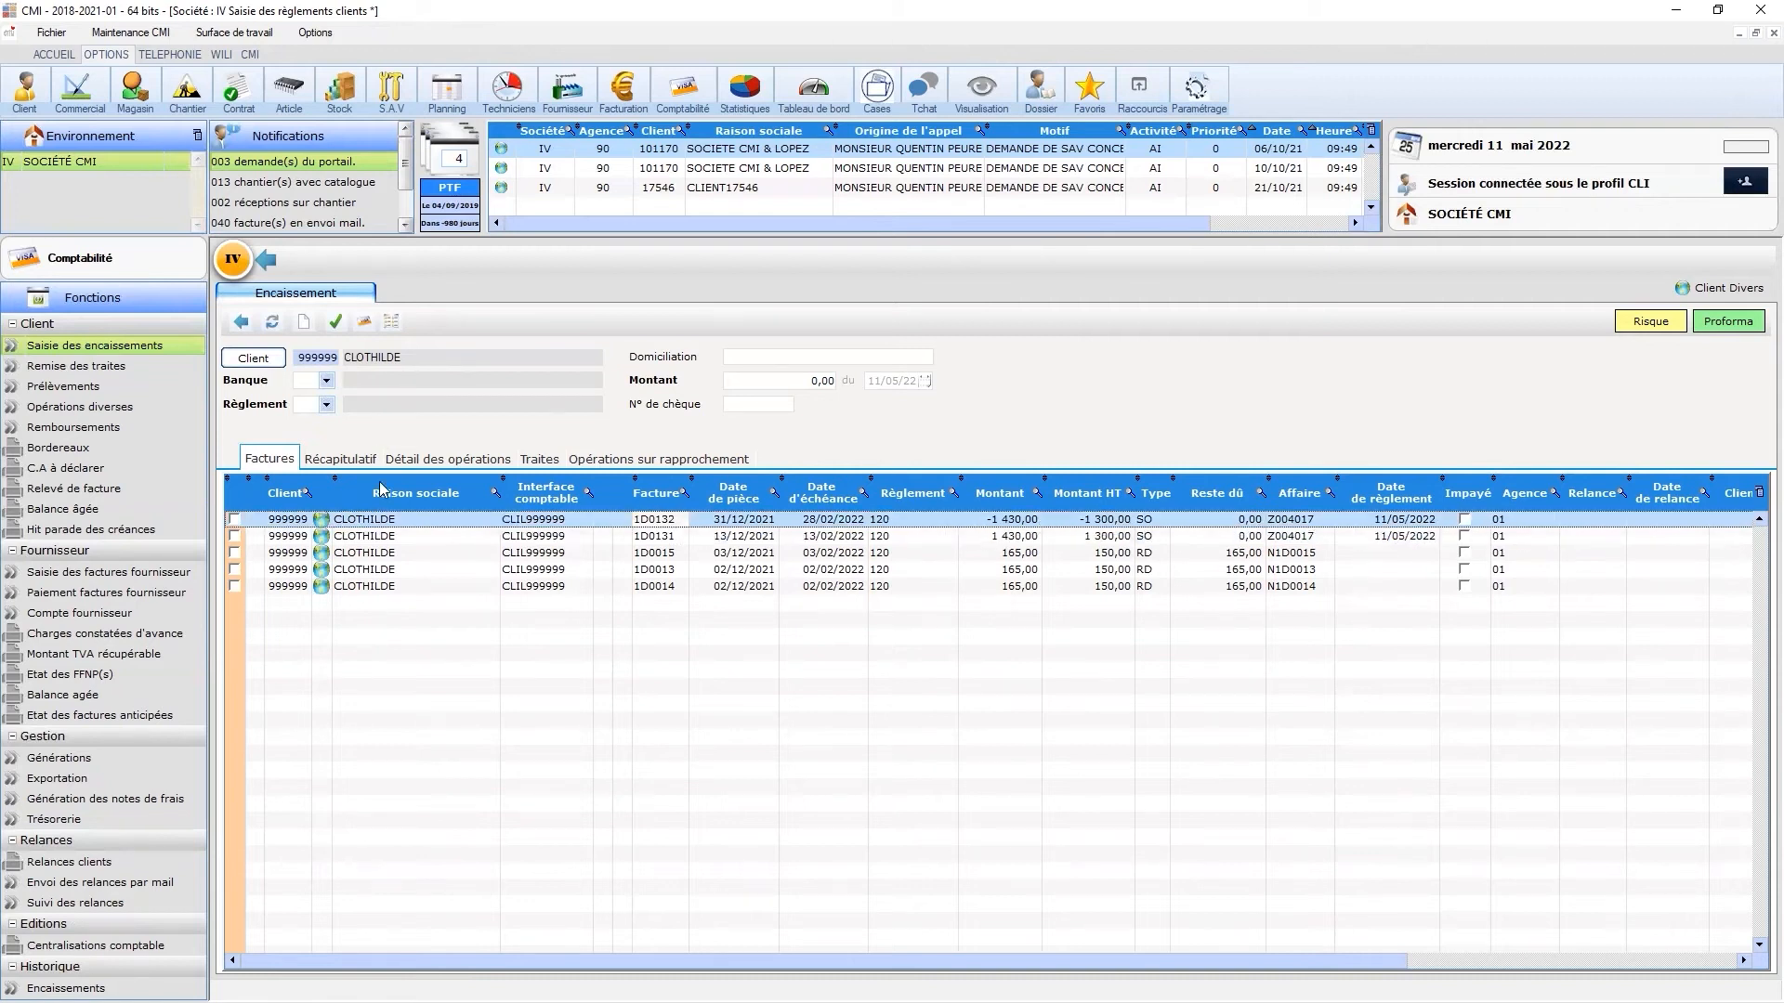
click(241, 321)
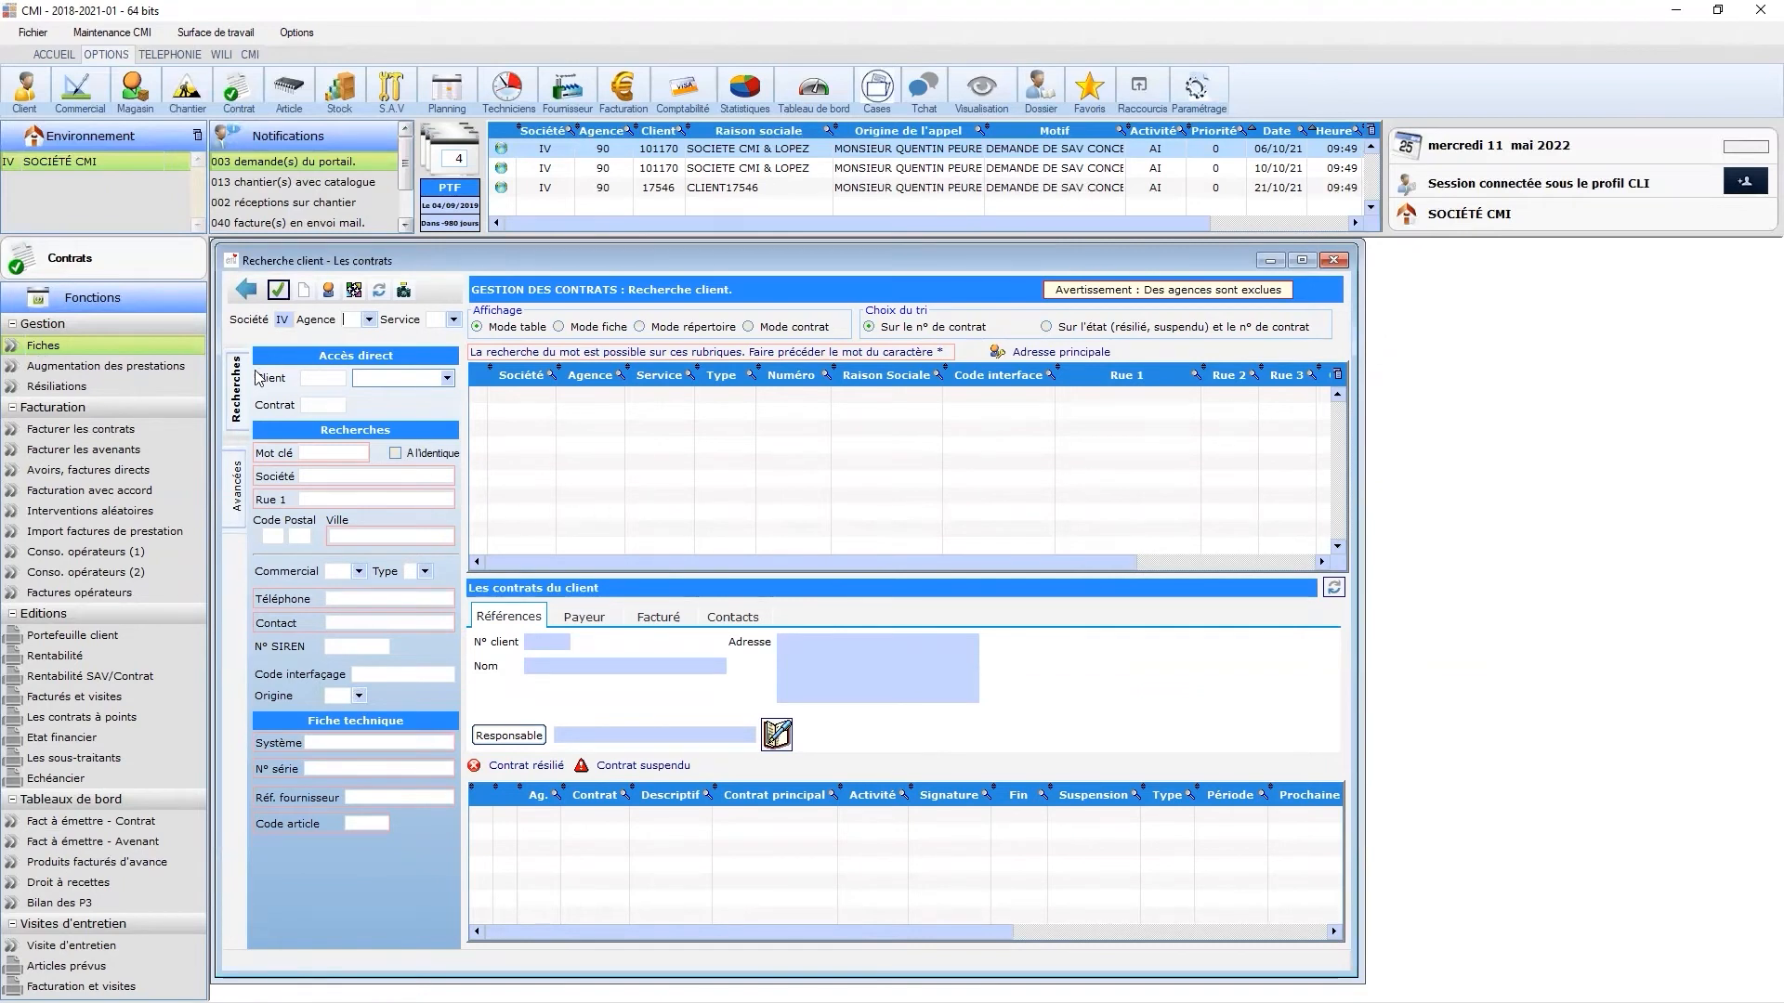
- Open the record of contract 4017 and set its next billing date to 01/01/2021
click(278, 280)
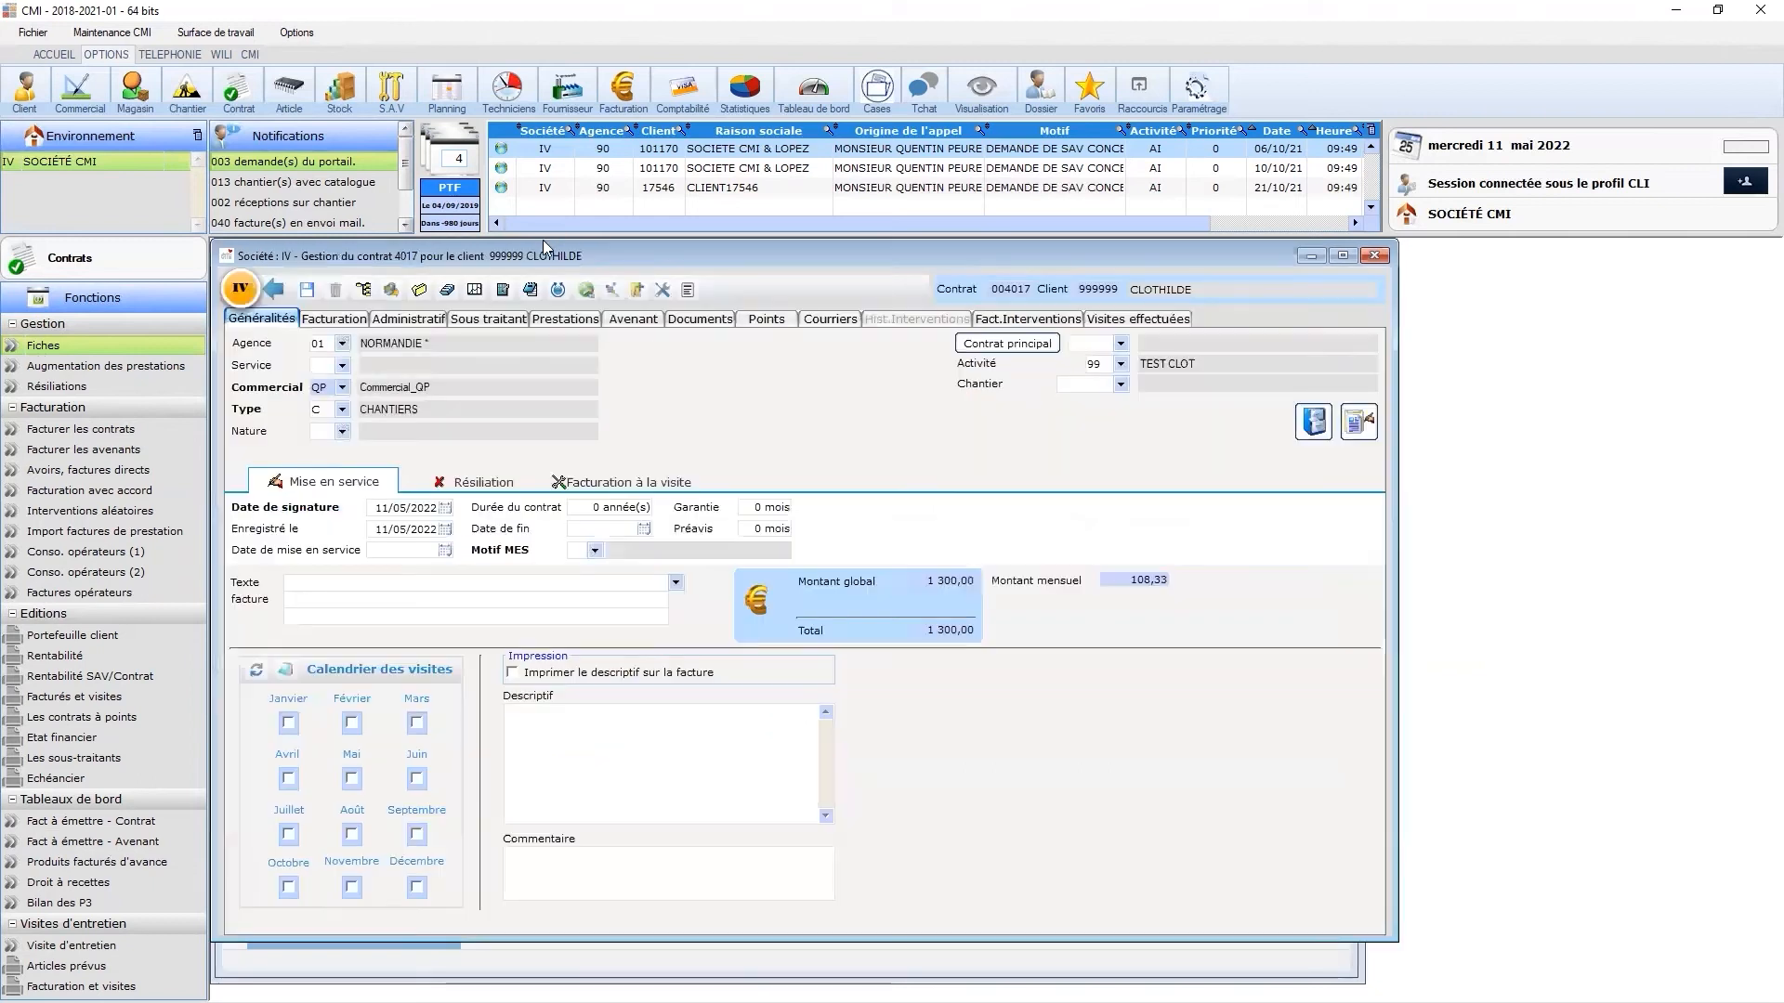
click(373, 368)
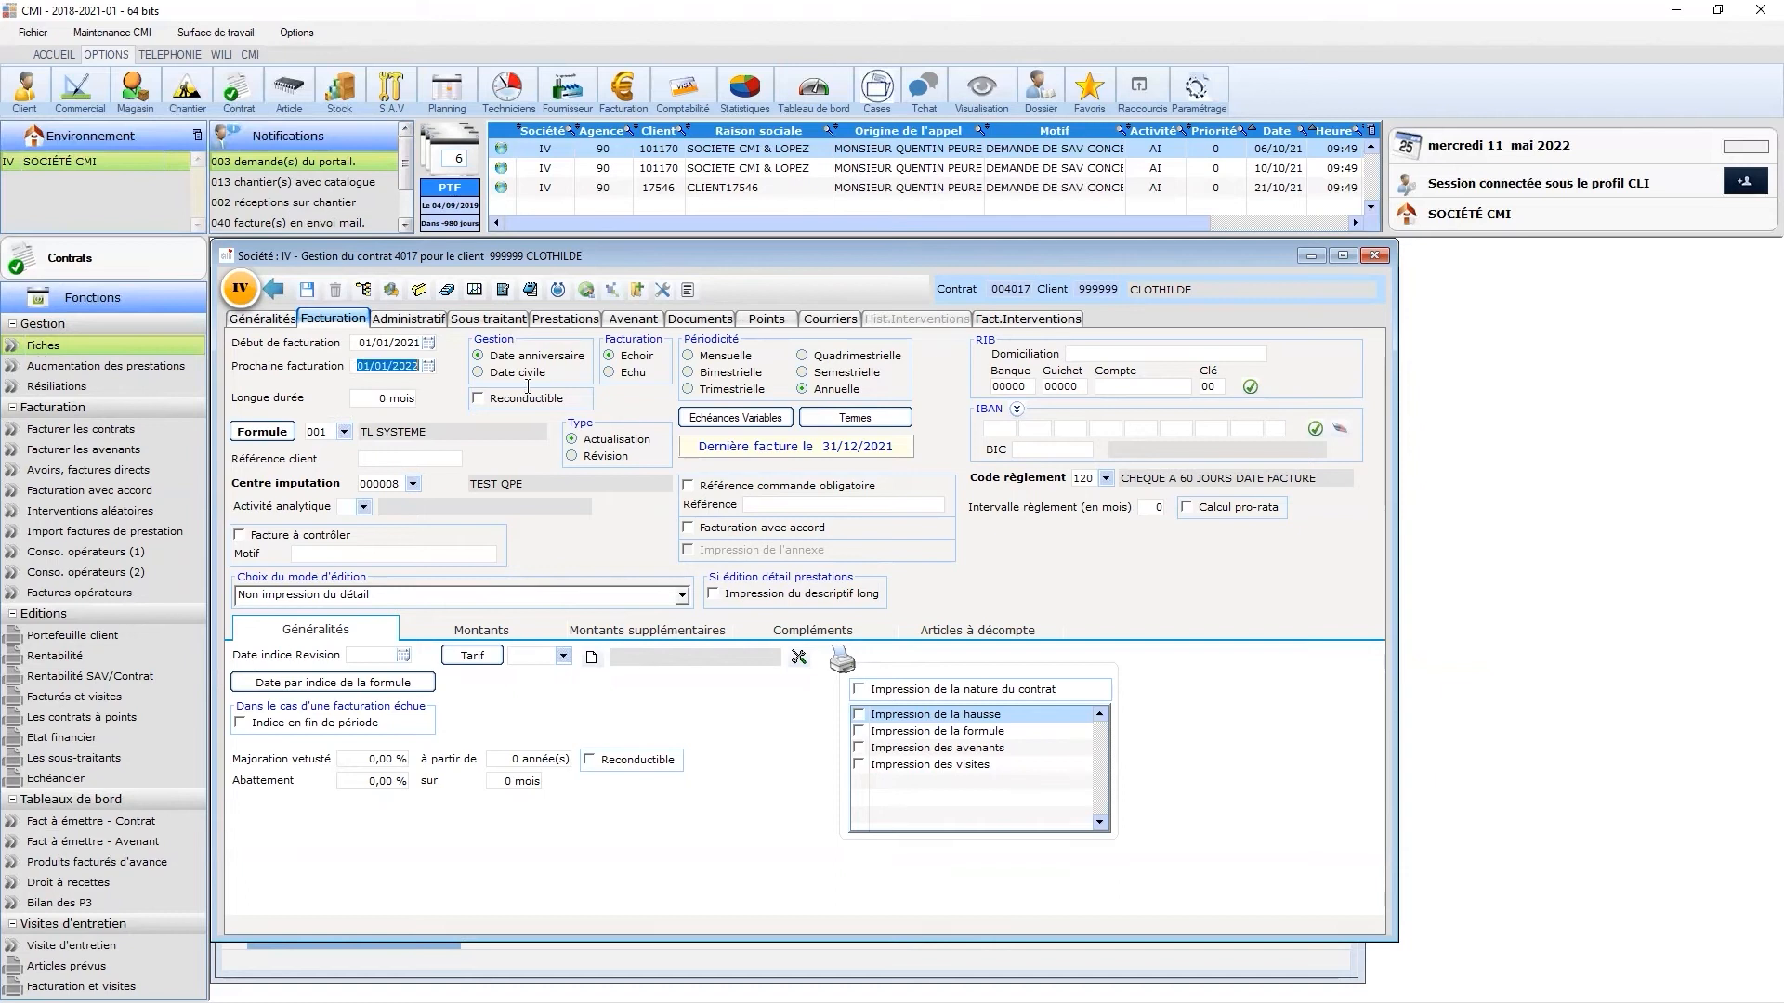
text(0101202)
- Set the contract's base amount and current amount to 1 200,00 and save the record
click(467, 632)
text(1200)
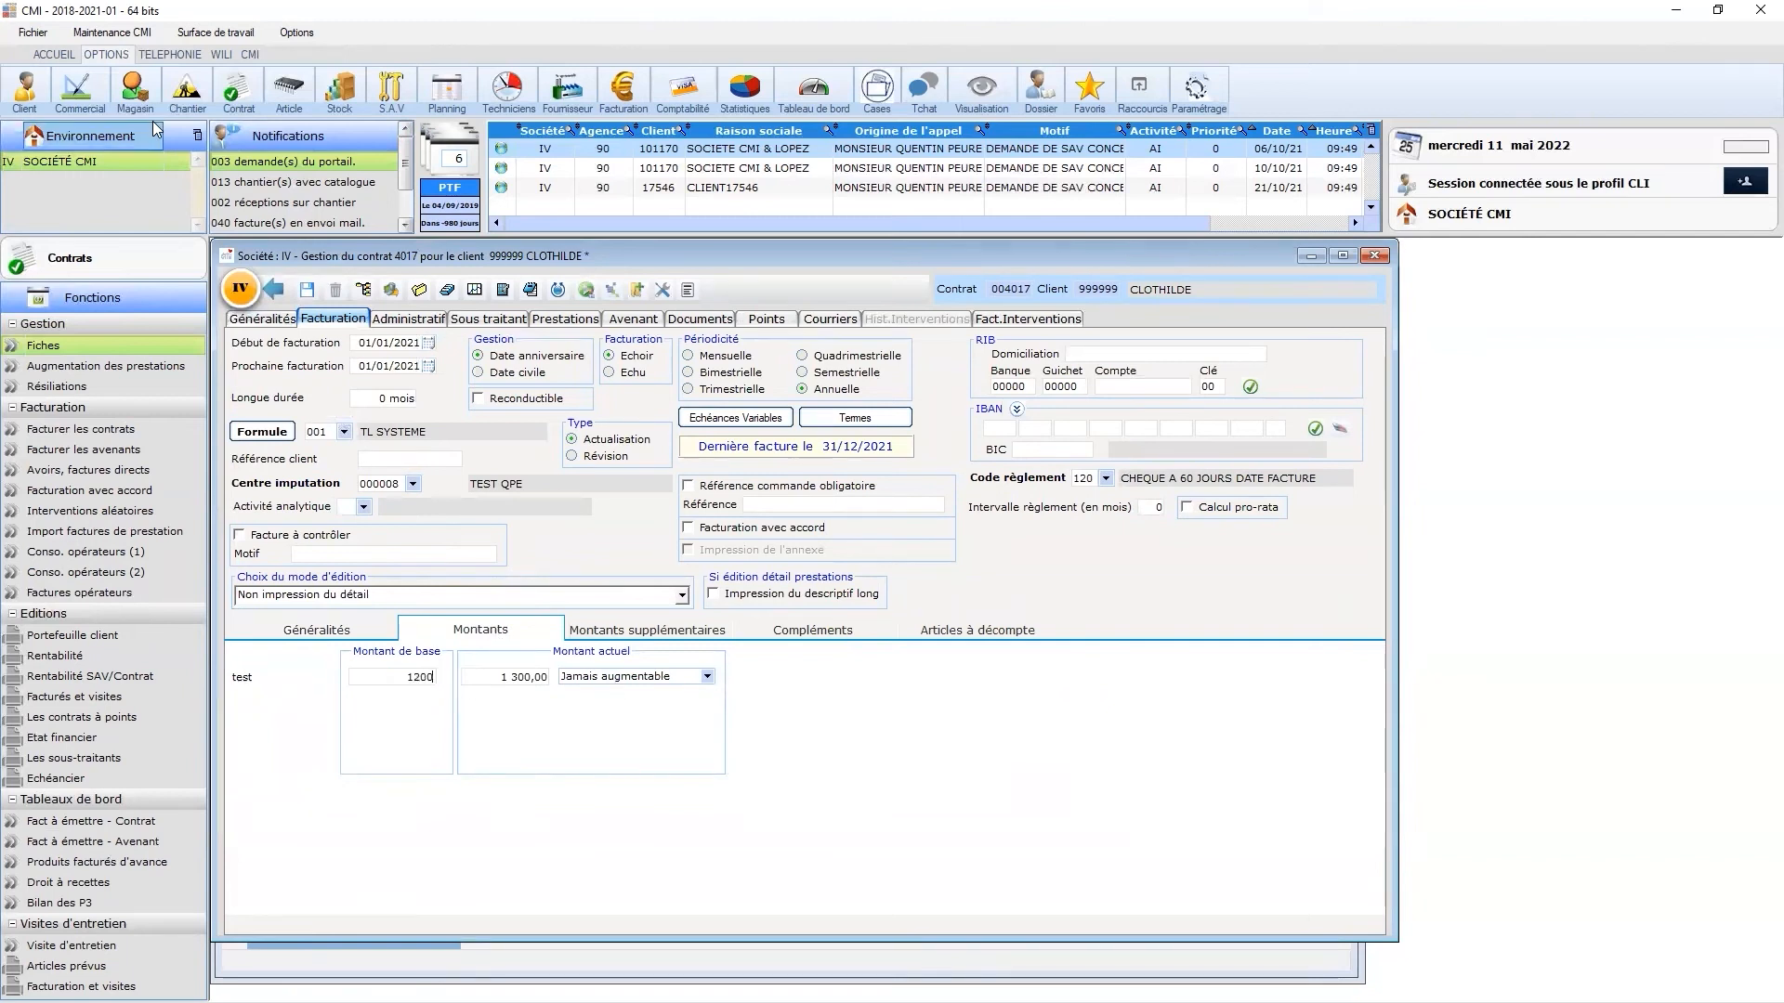
key(Tab)
text(12)
key(Tab)
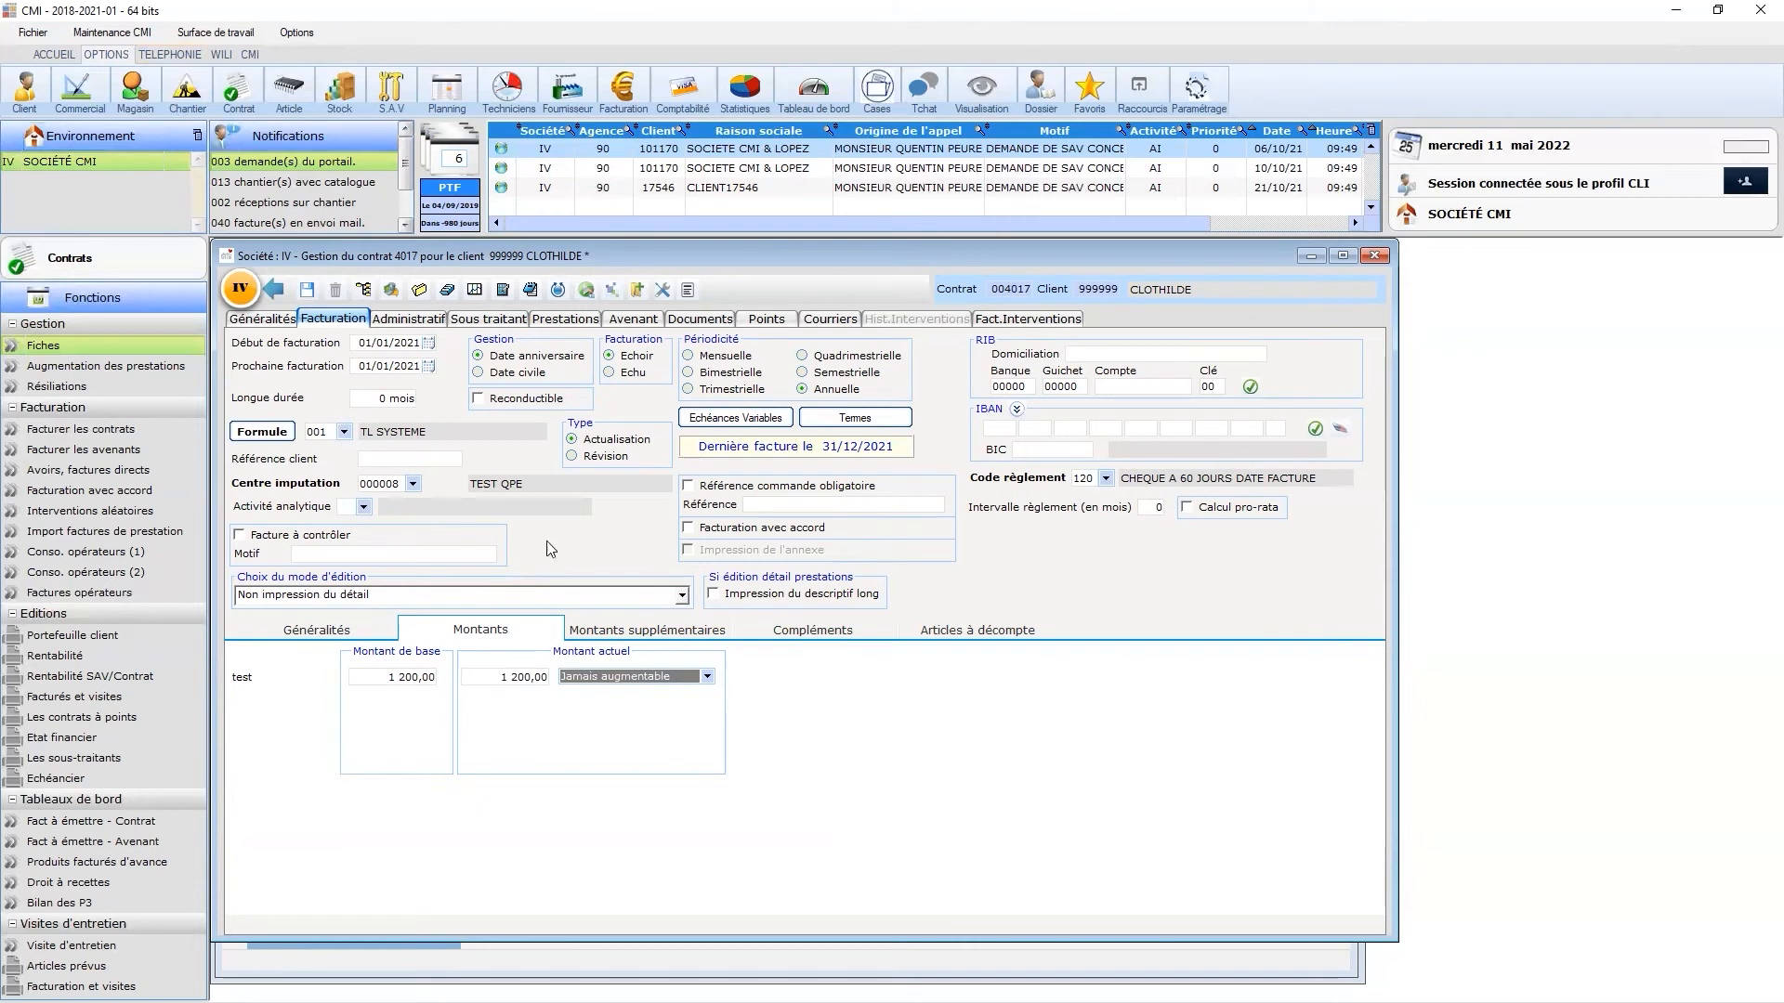
click(316, 299)
- Open the contract invoicing function and target the billing run at contract 4017 only
click(86, 431)
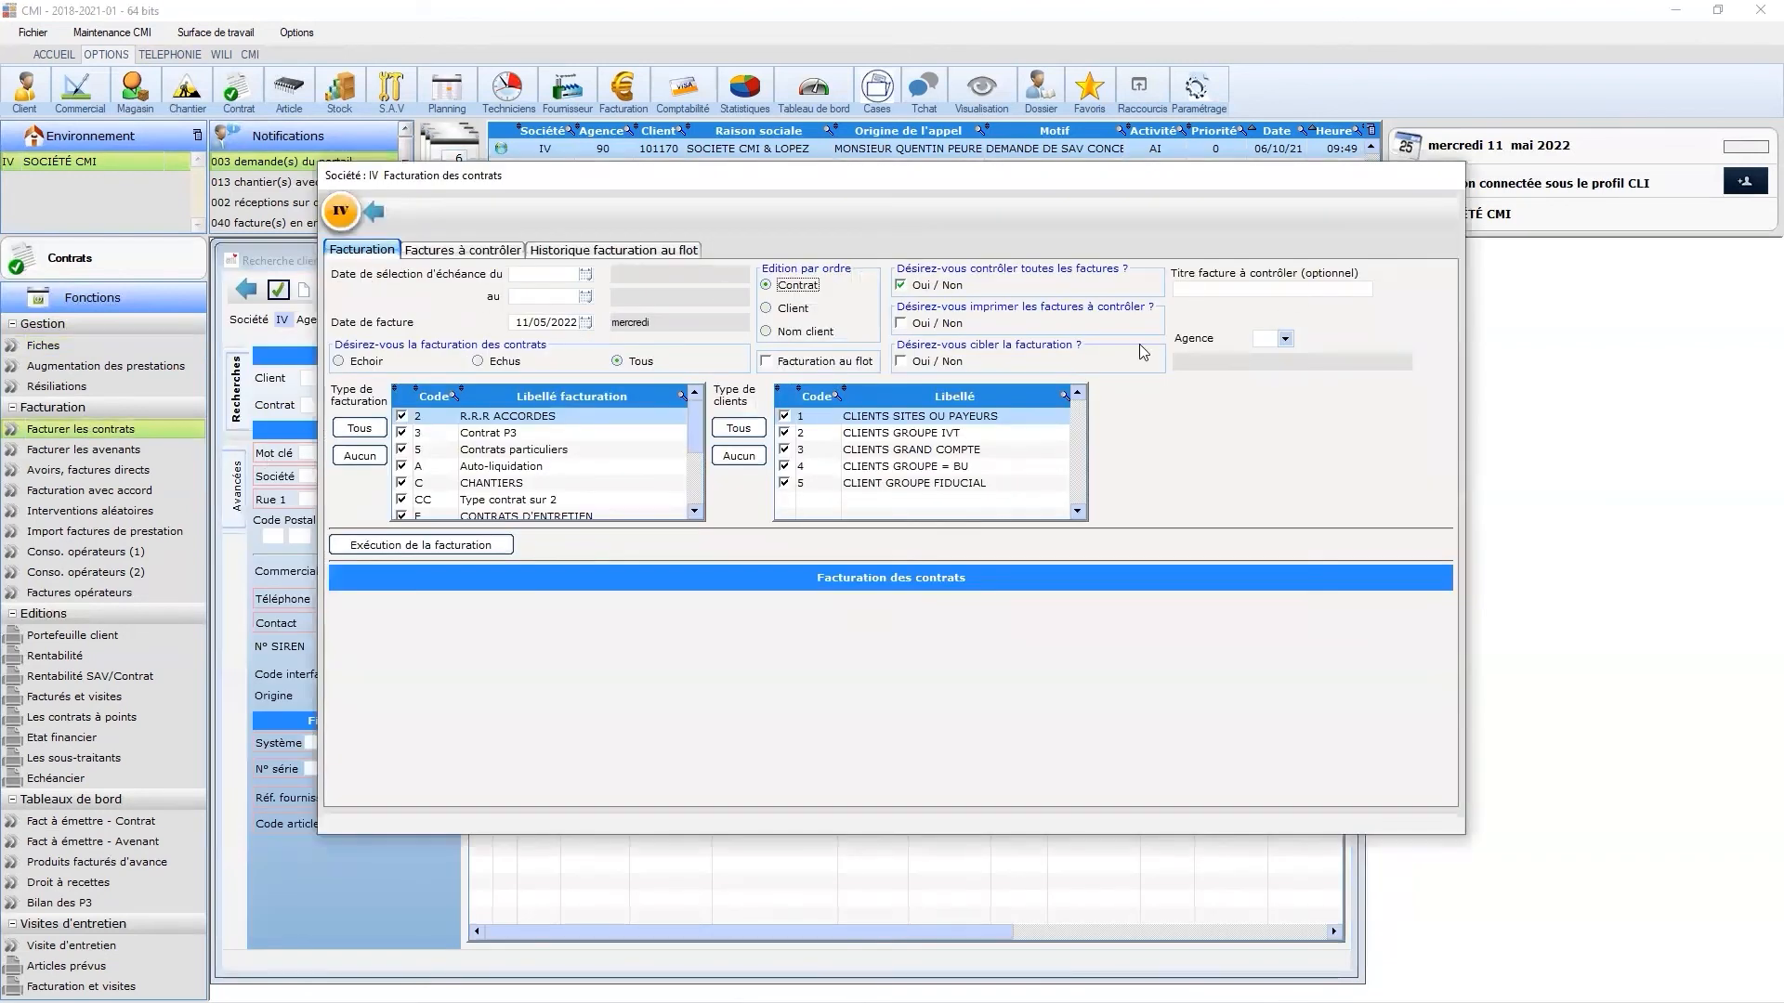
click(948, 361)
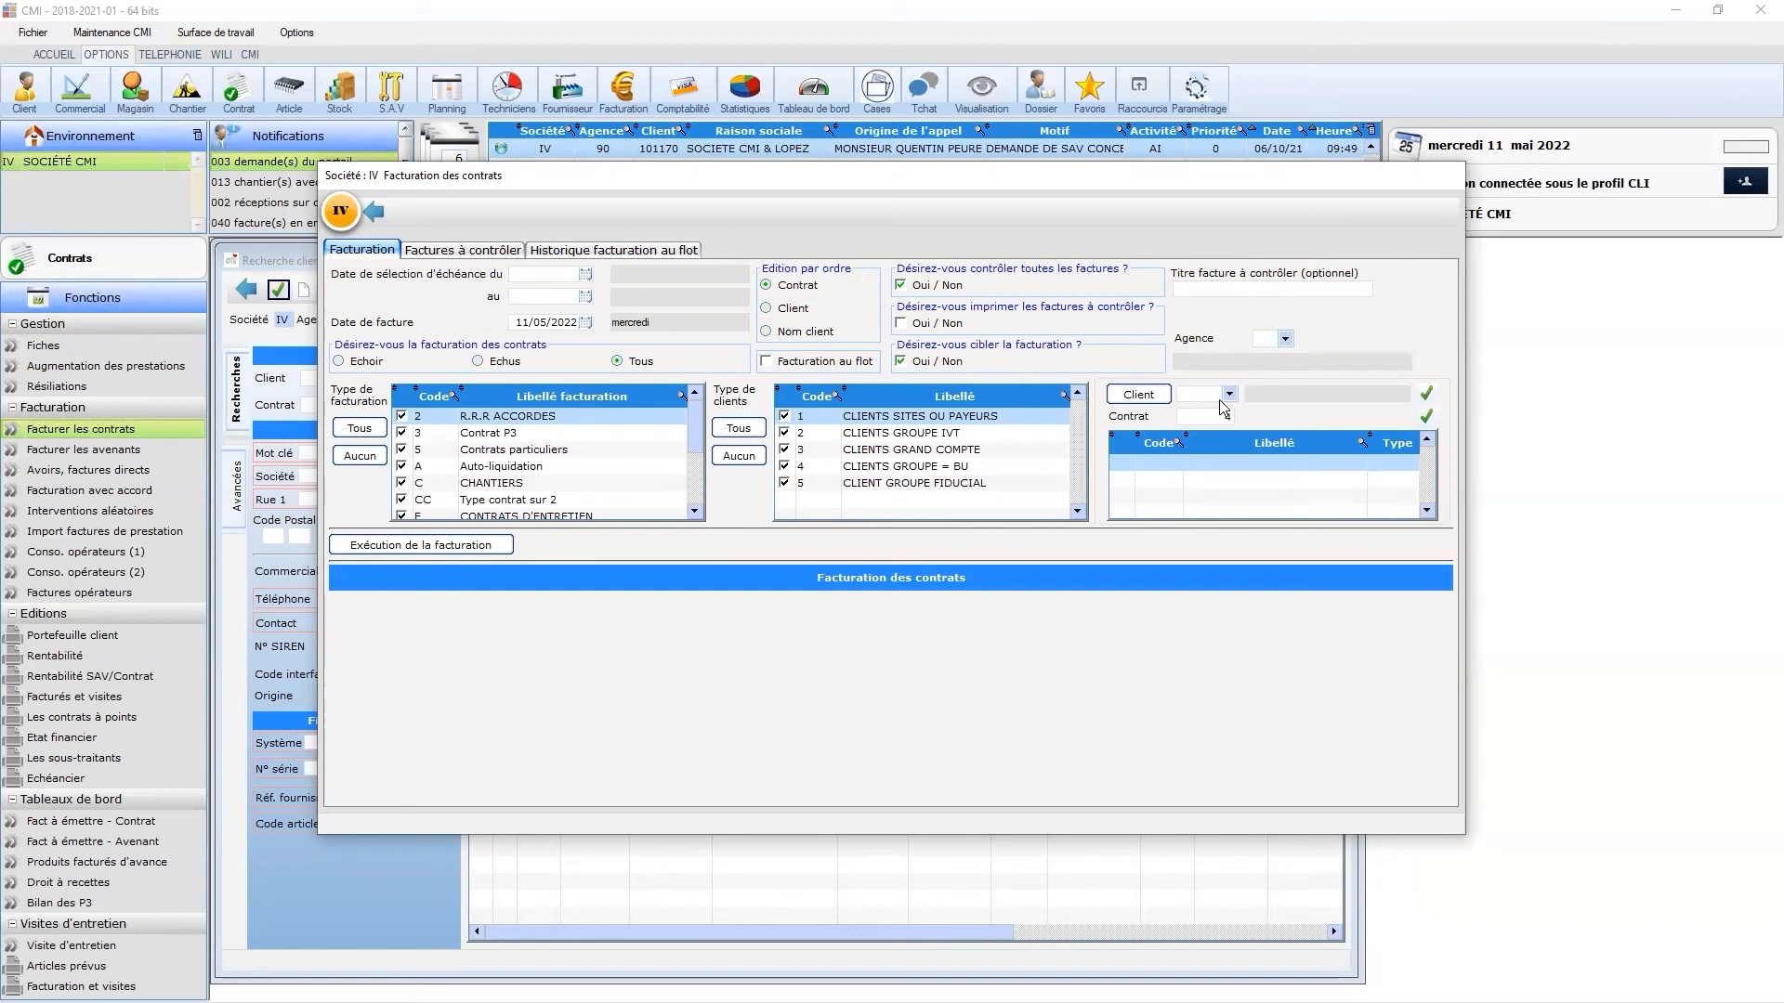
text(4017)
key(Tab)
click(1426, 417)
- Set the end of the due-date selection to 31/12/2021 and run the contract invoicing
click(526, 297)
text(31122)
click(537, 324)
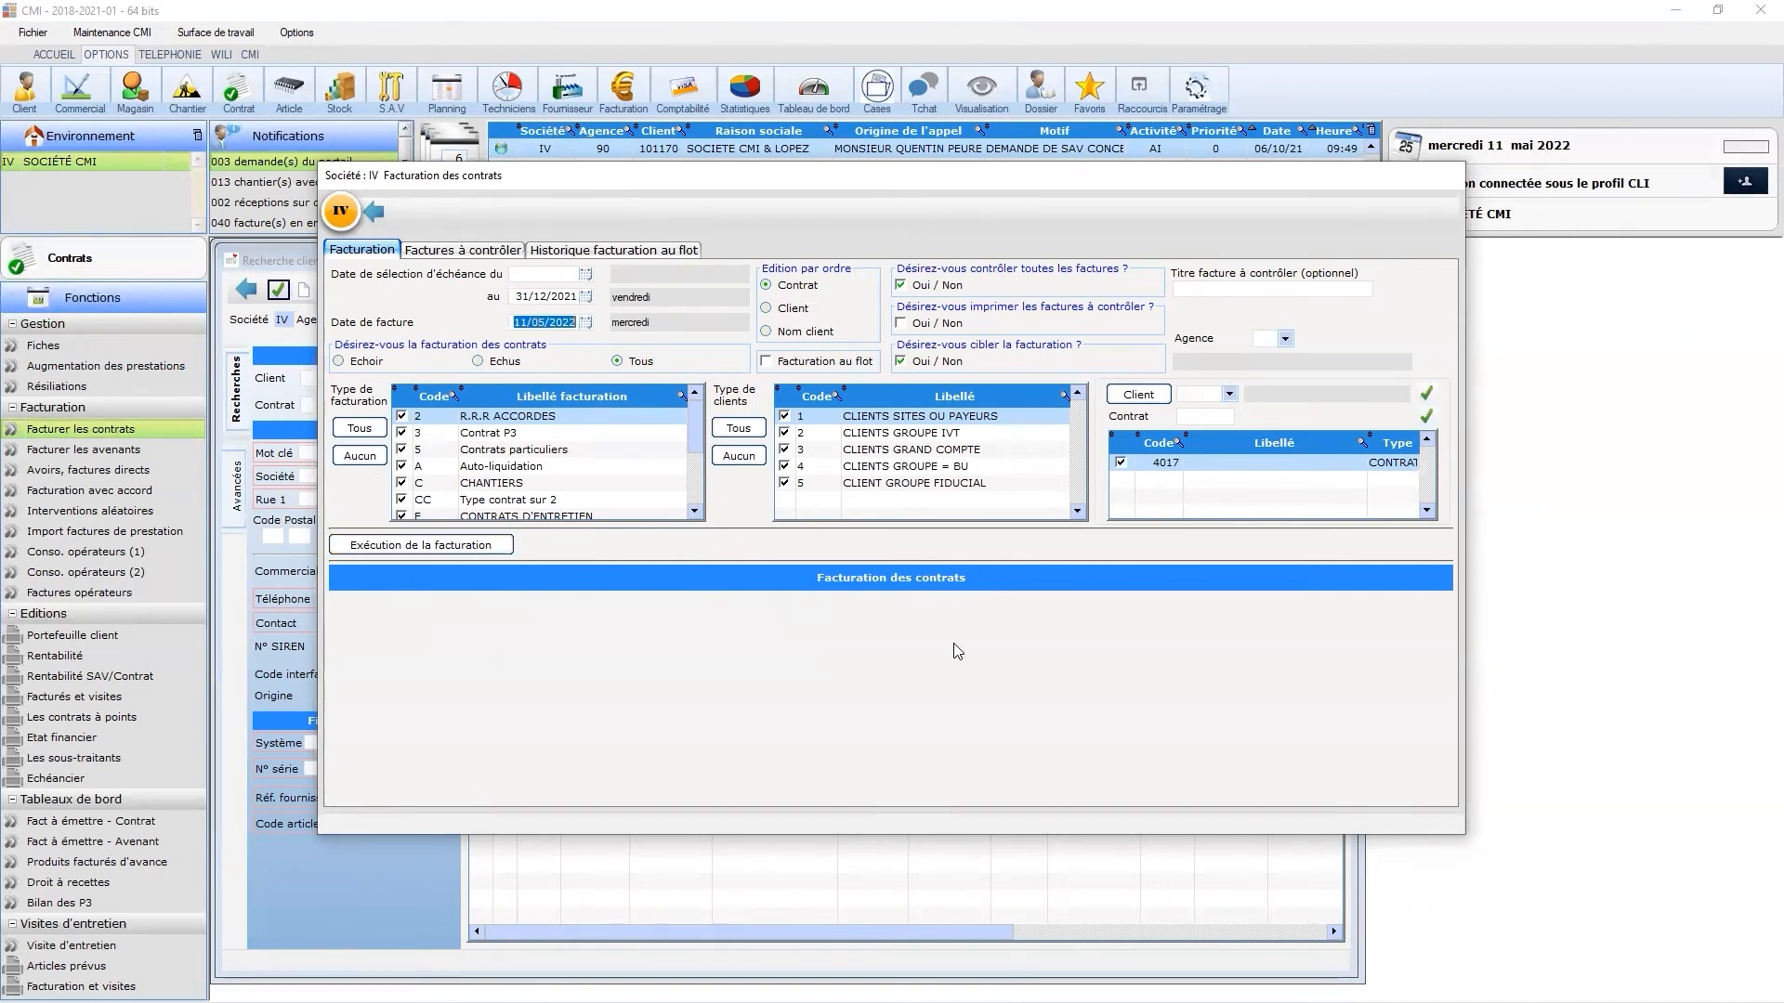
click(390, 546)
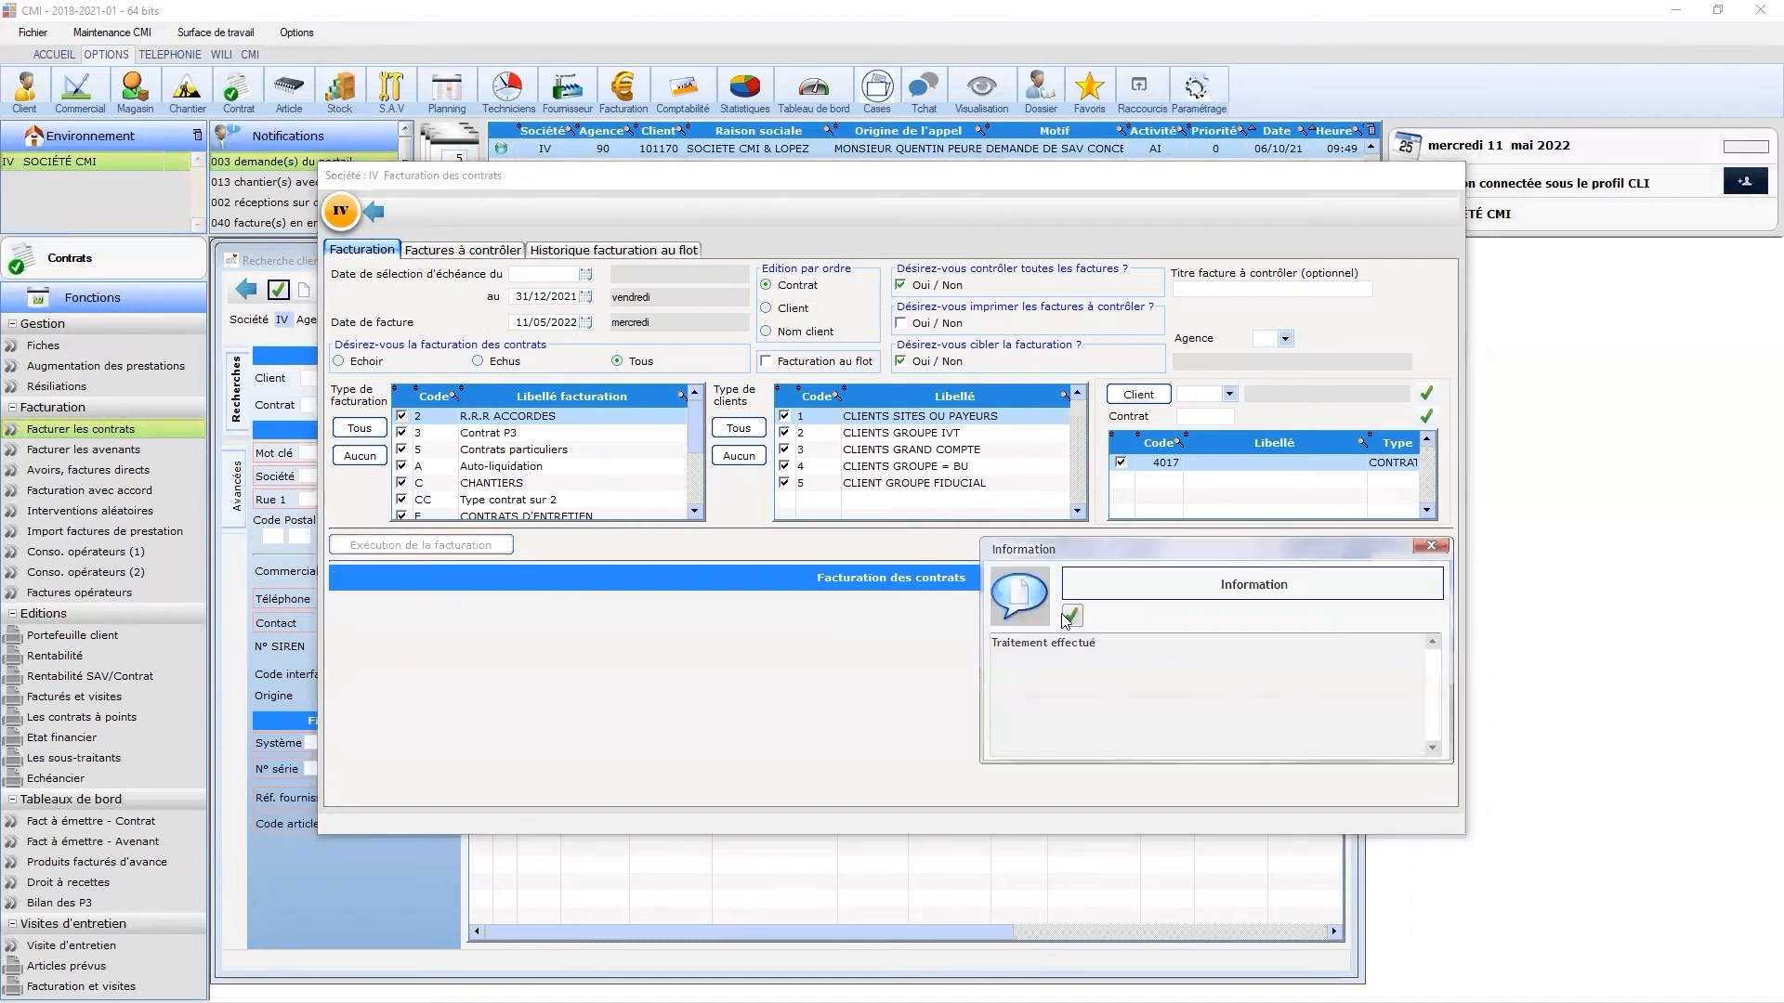
click(1064, 616)
- Preview the invoice to be checked for contract 4017 and examine its date, billing period and amount excluding tax
click(462, 251)
text(004017)
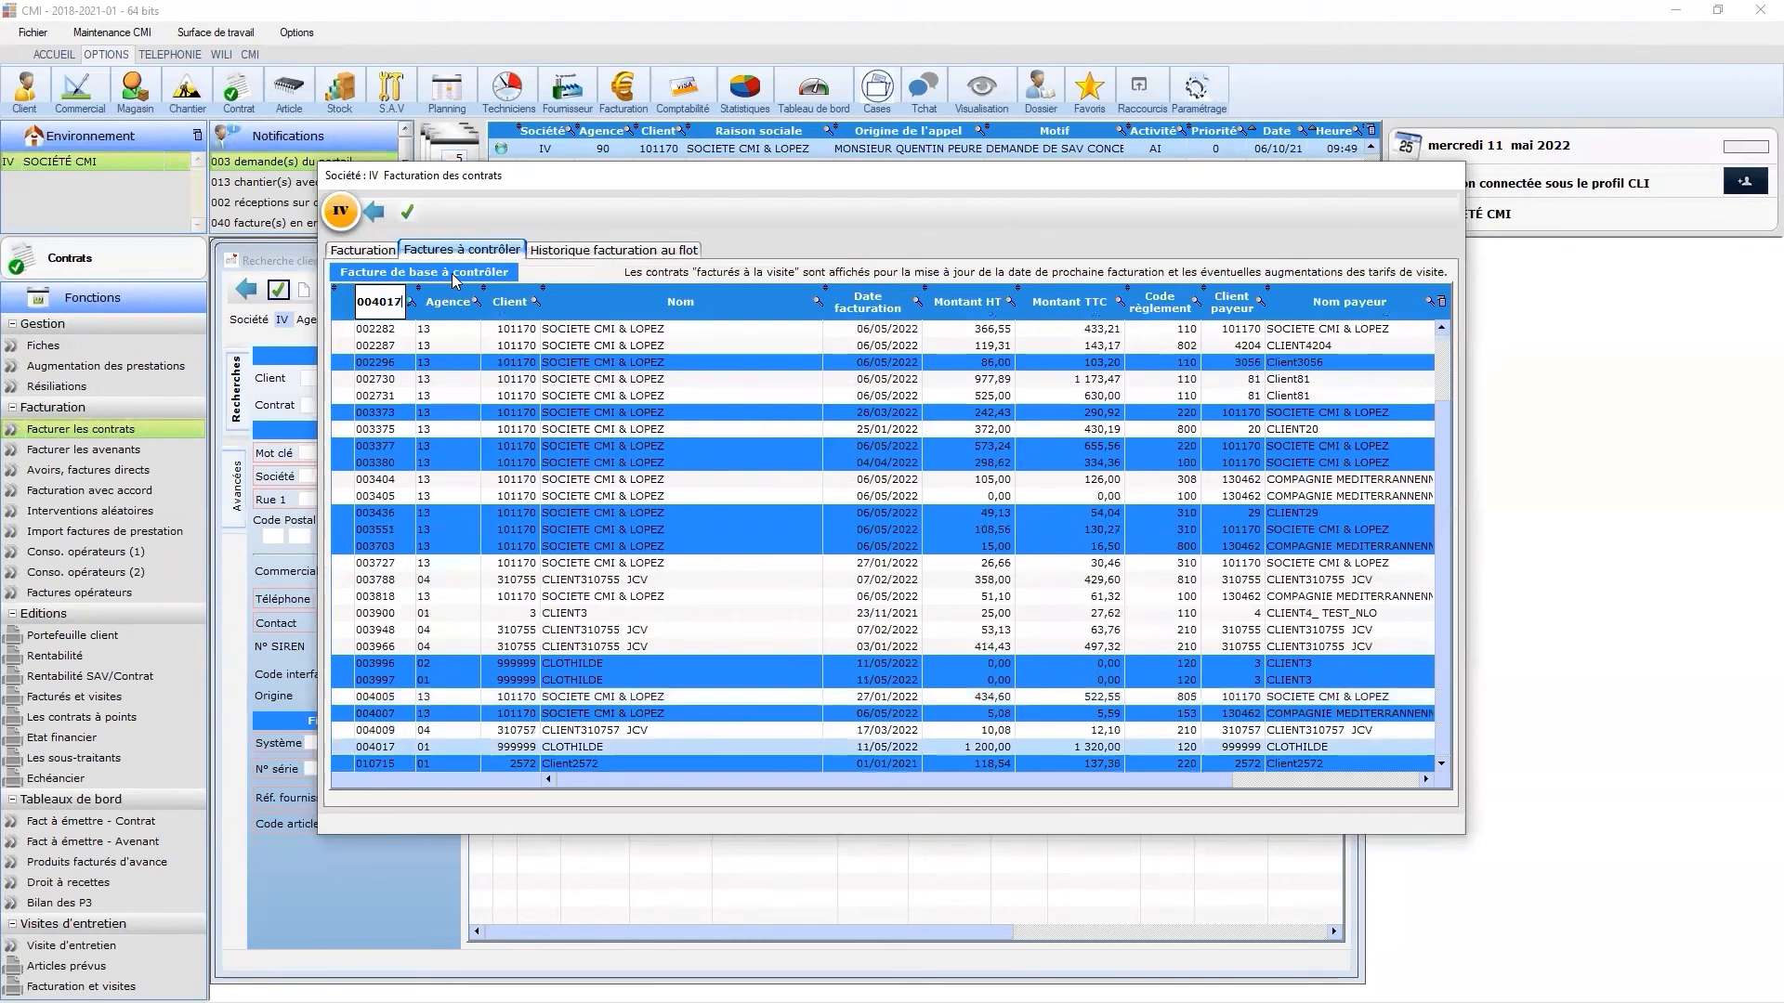
right_click(992, 746)
click(1049, 757)
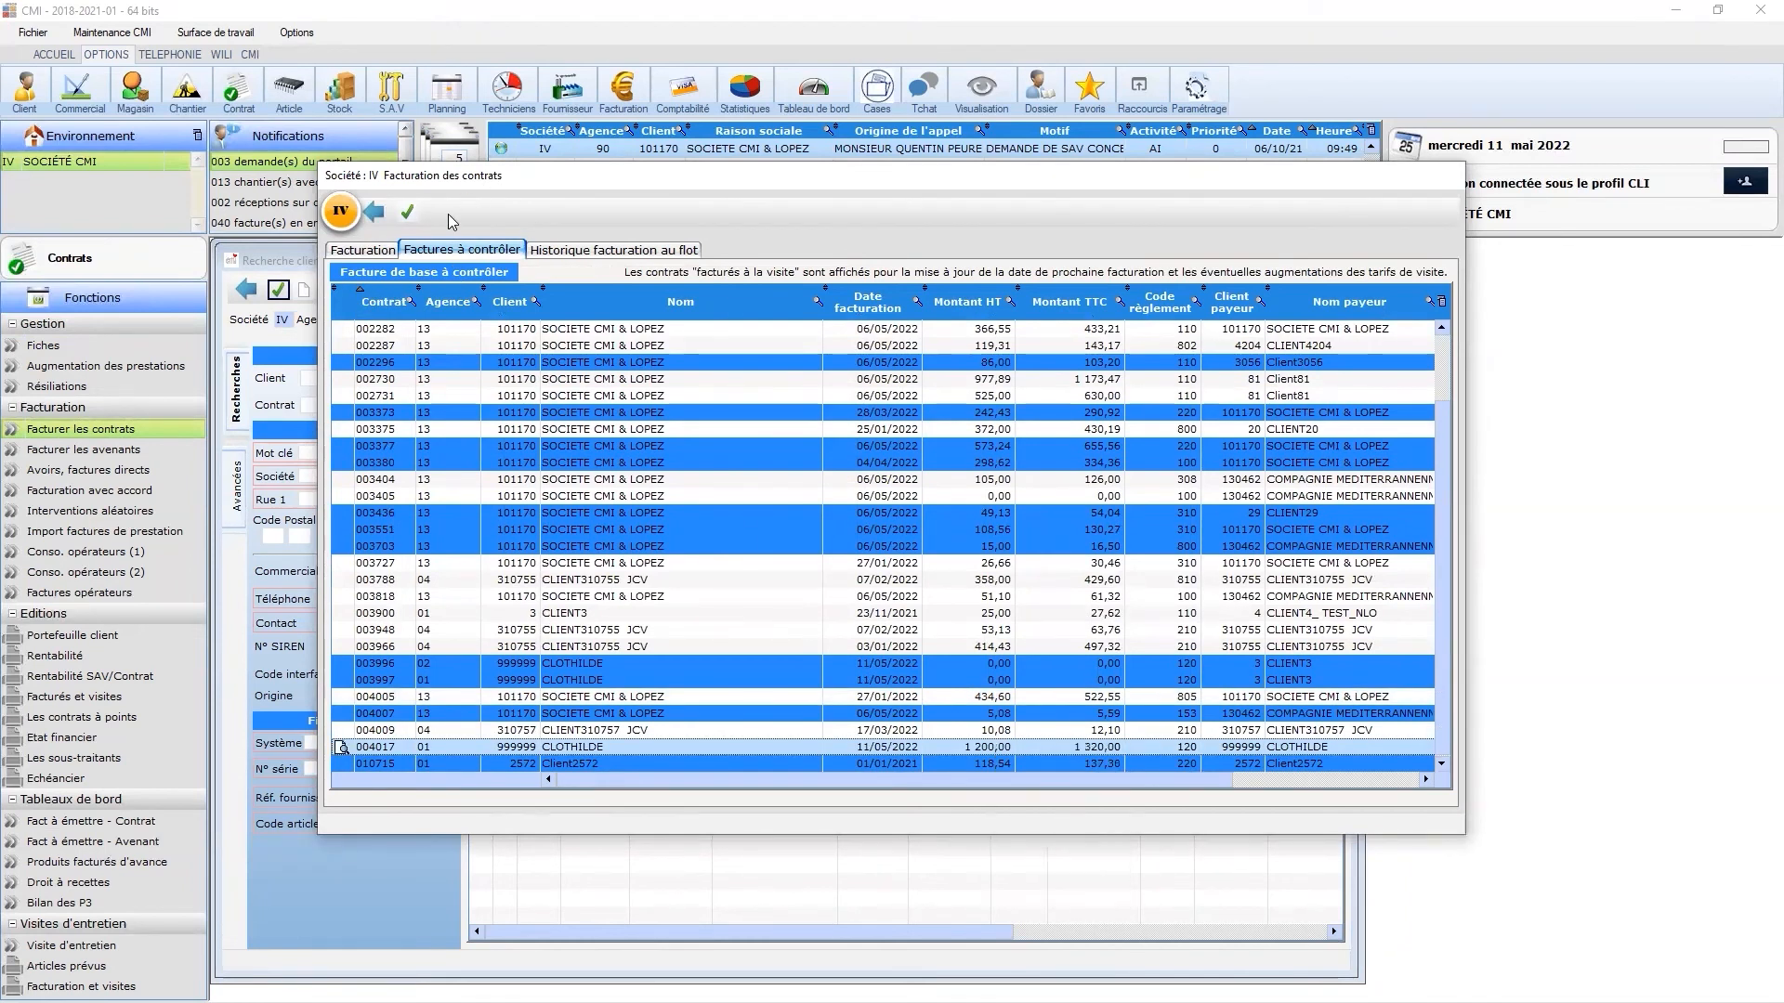
click(405, 213)
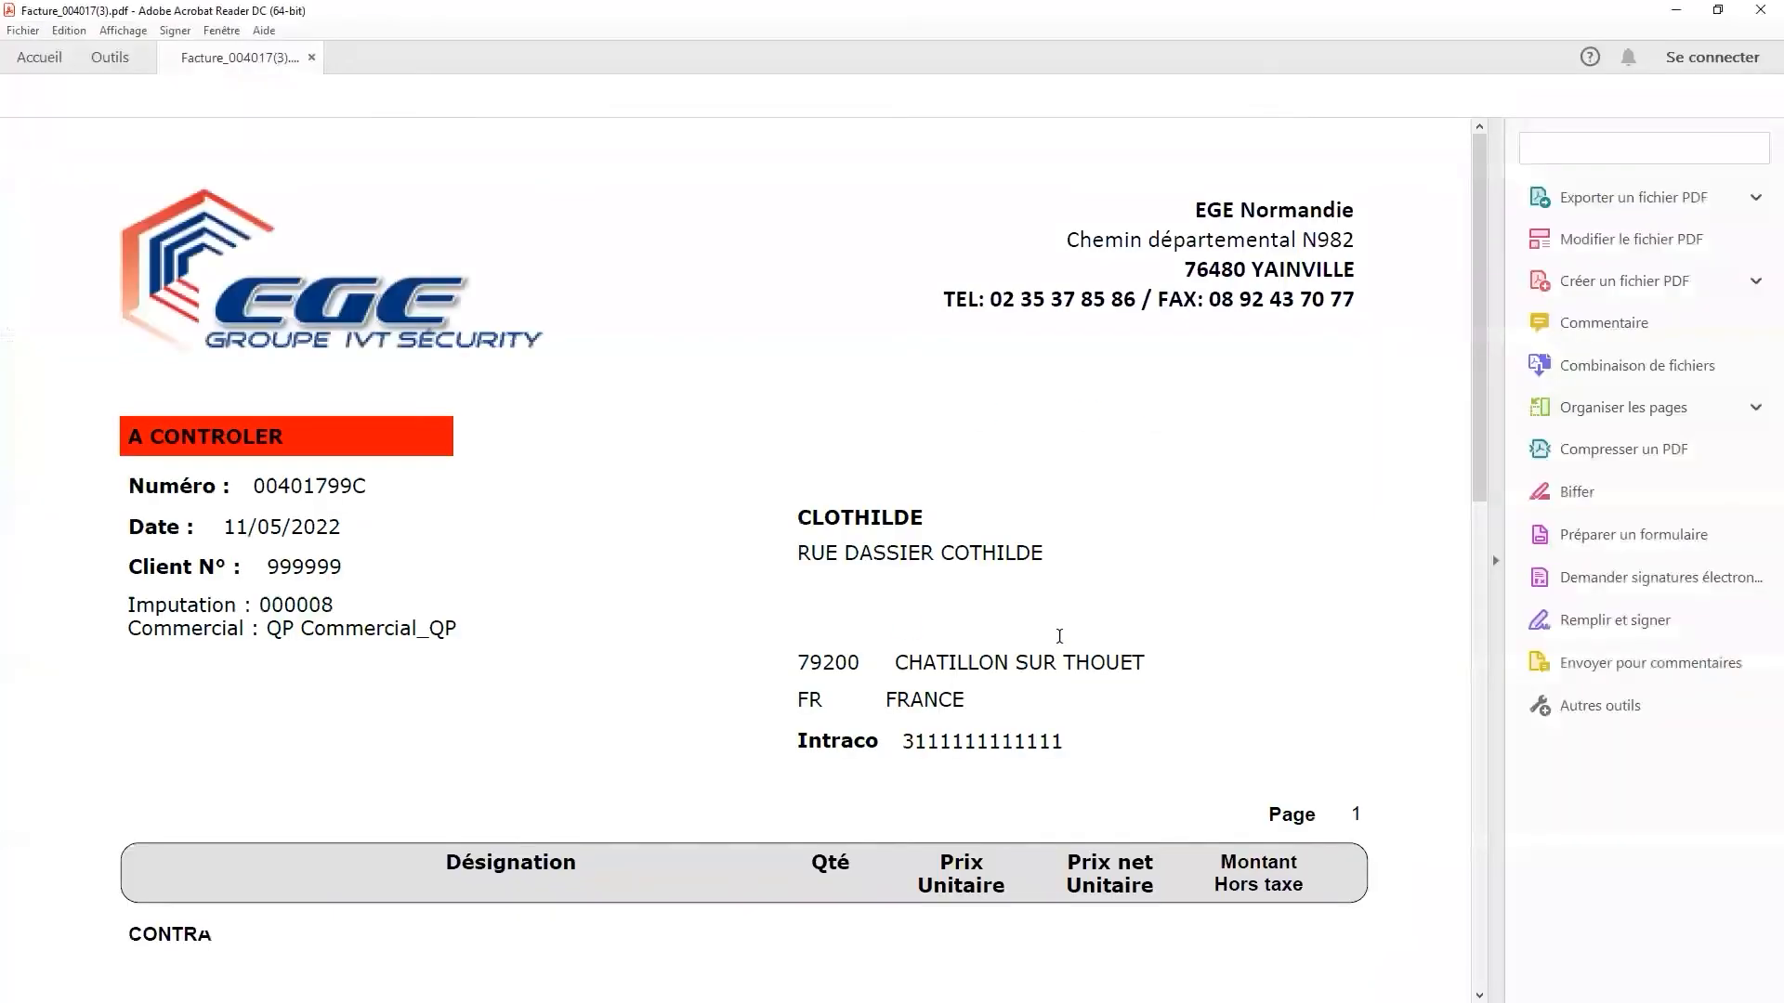
scroll(1062, 687, down, 5)
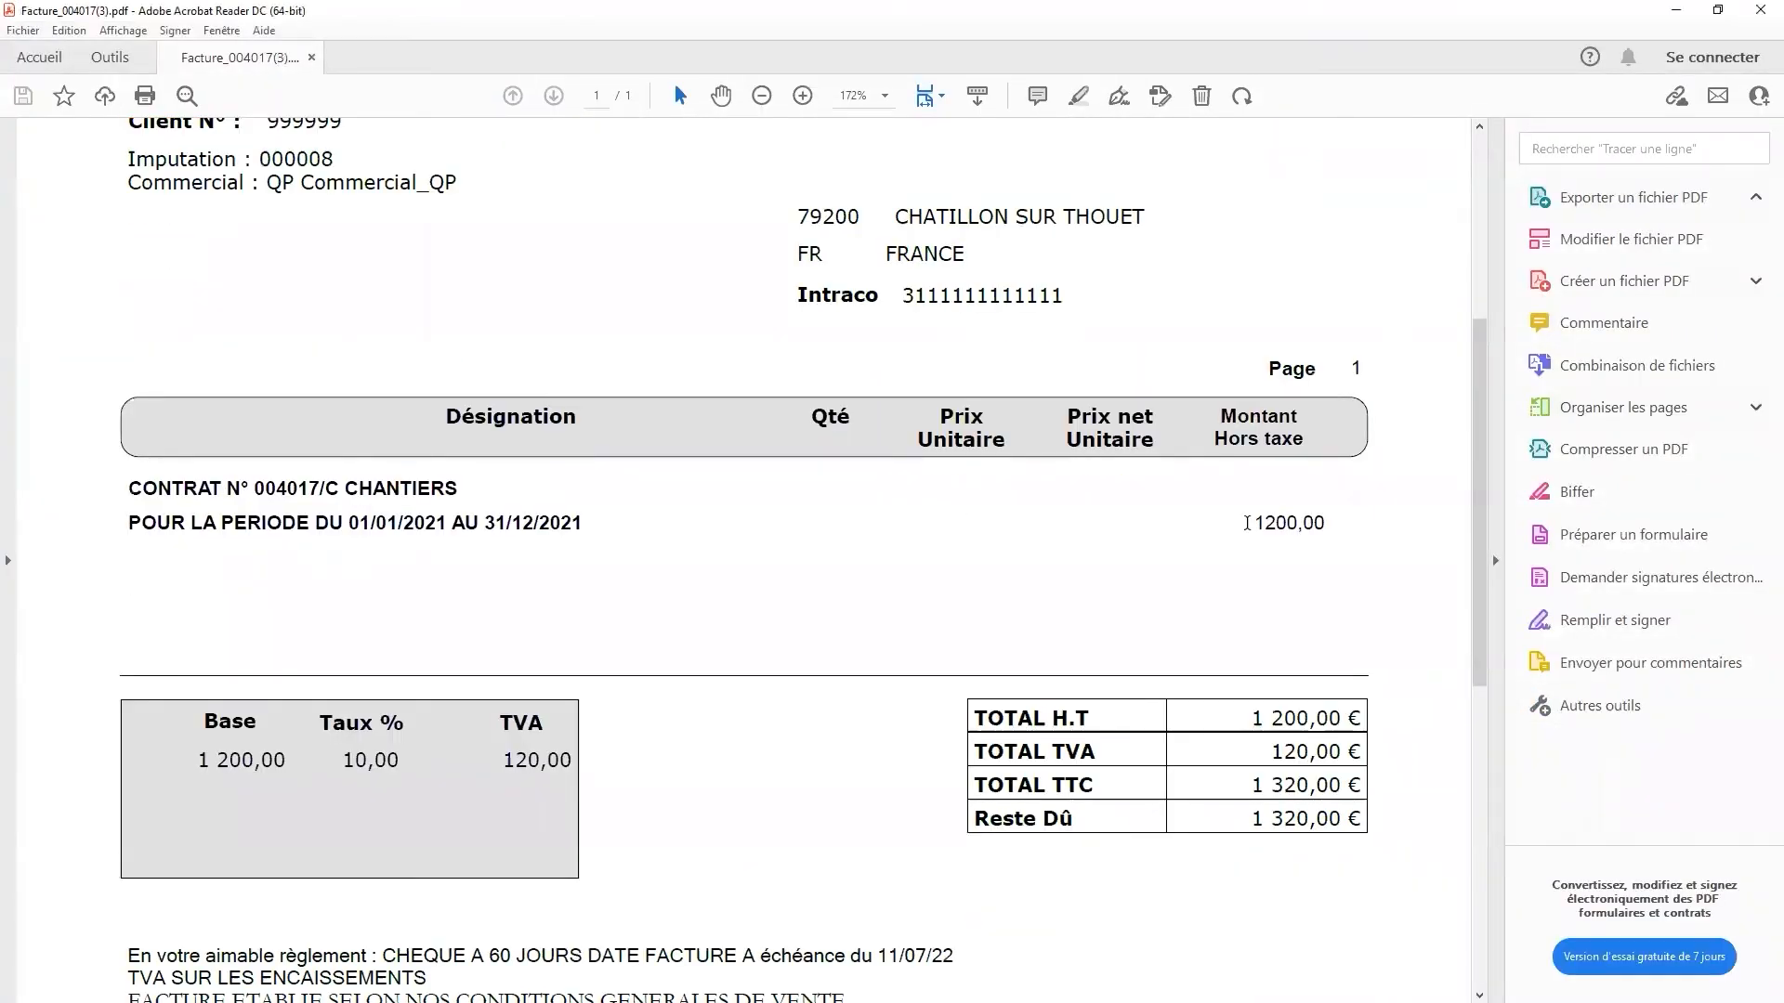
drag(1248, 523, 1326, 521)
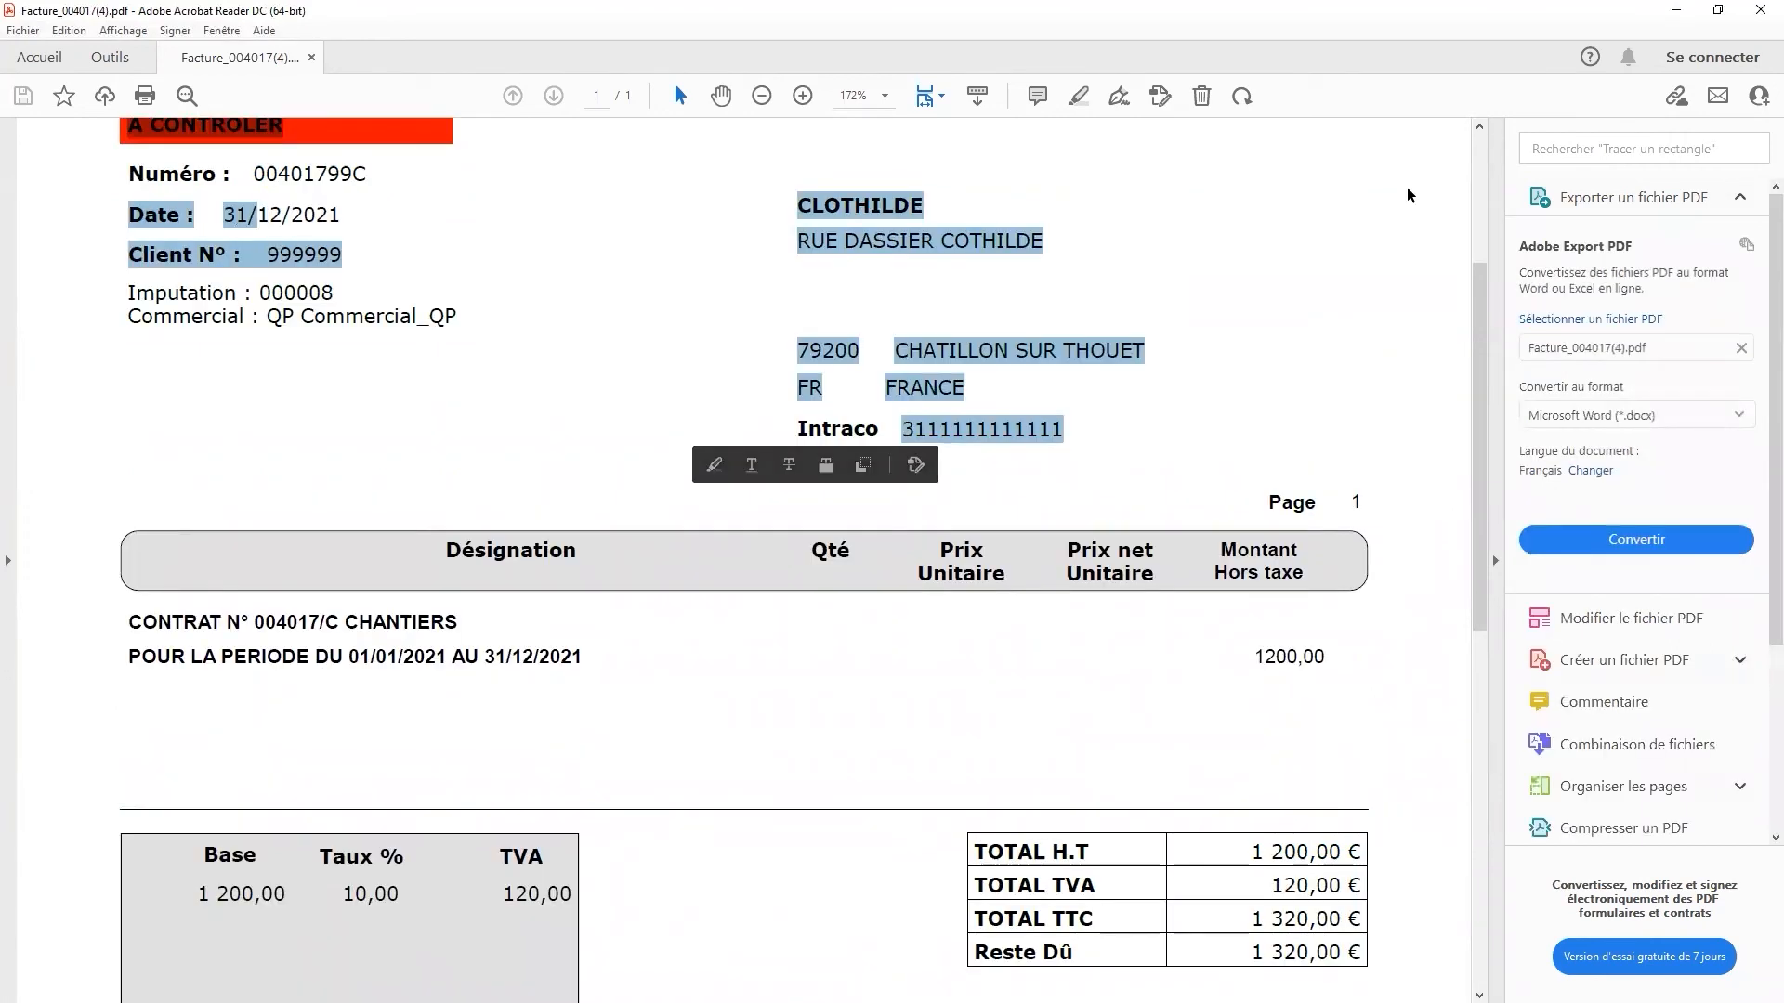
- Validate the invoice to be checked for contract 4017 and close the contract invoicing window
click(677, 716)
scroll(677, 716, up, 3)
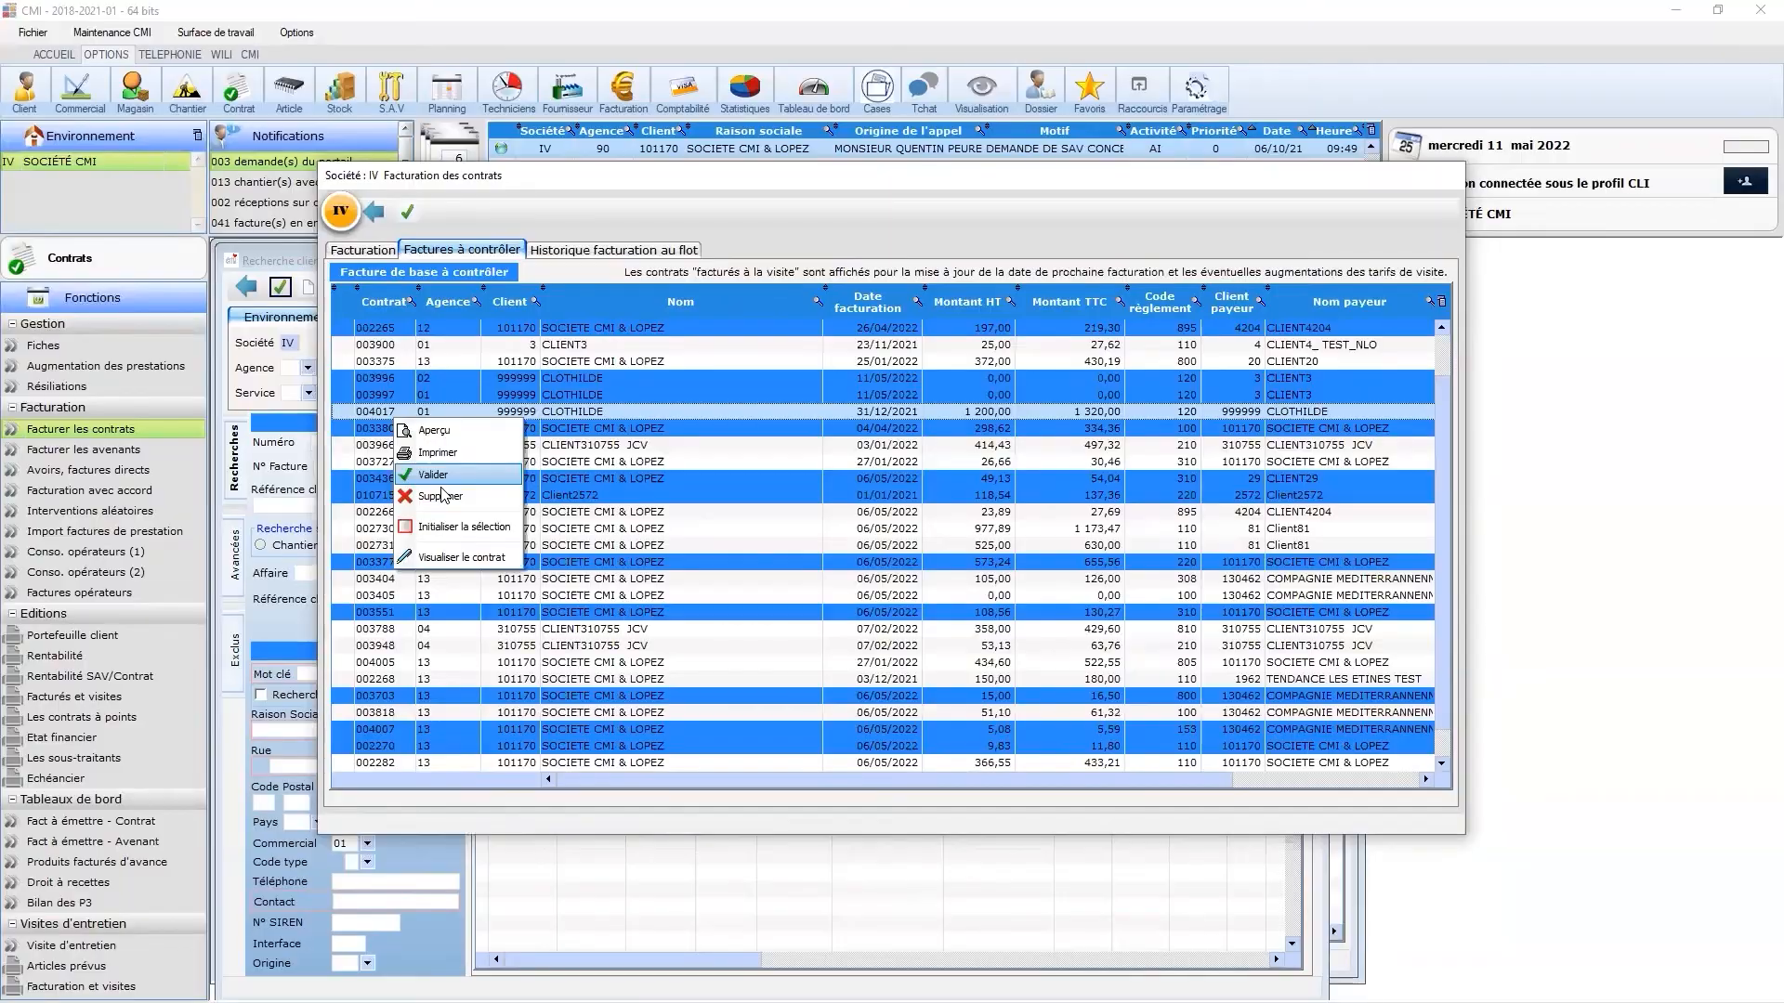
click(448, 492)
click(409, 213)
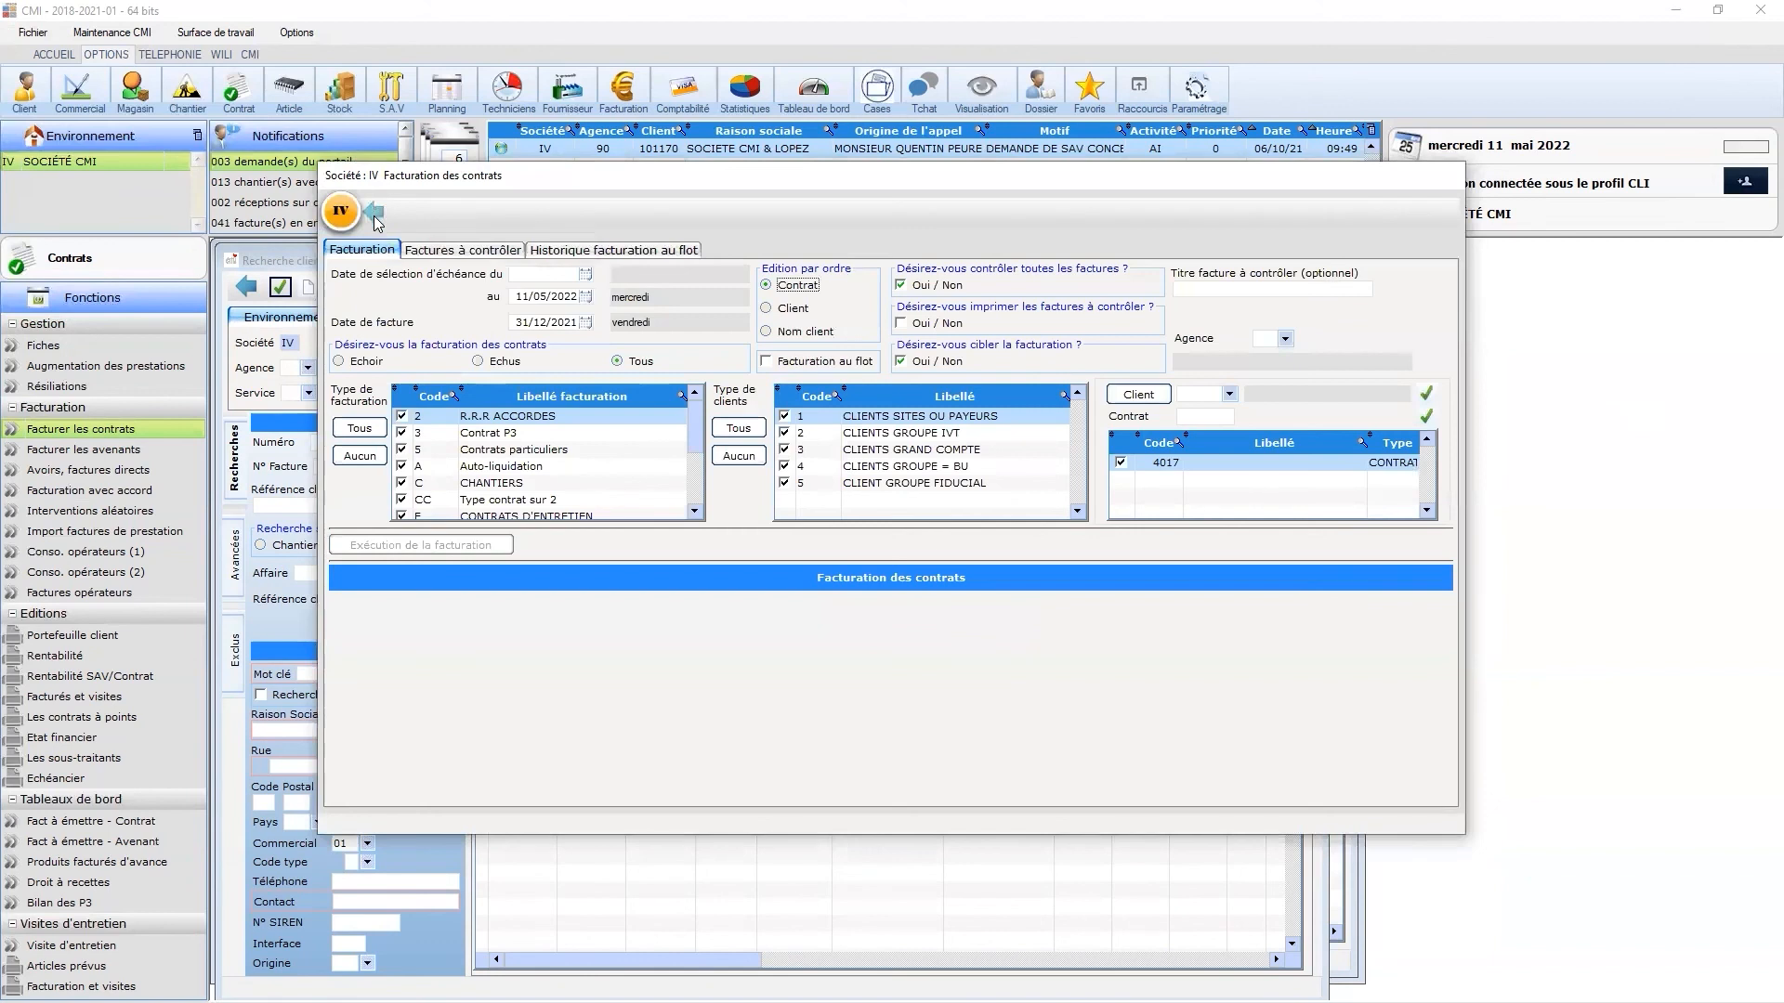
click(375, 219)
- Open customer receipts entry and list the contract customer's documents dated from 01/12/2021 to 31/12/2021
click(683, 91)
click(112, 348)
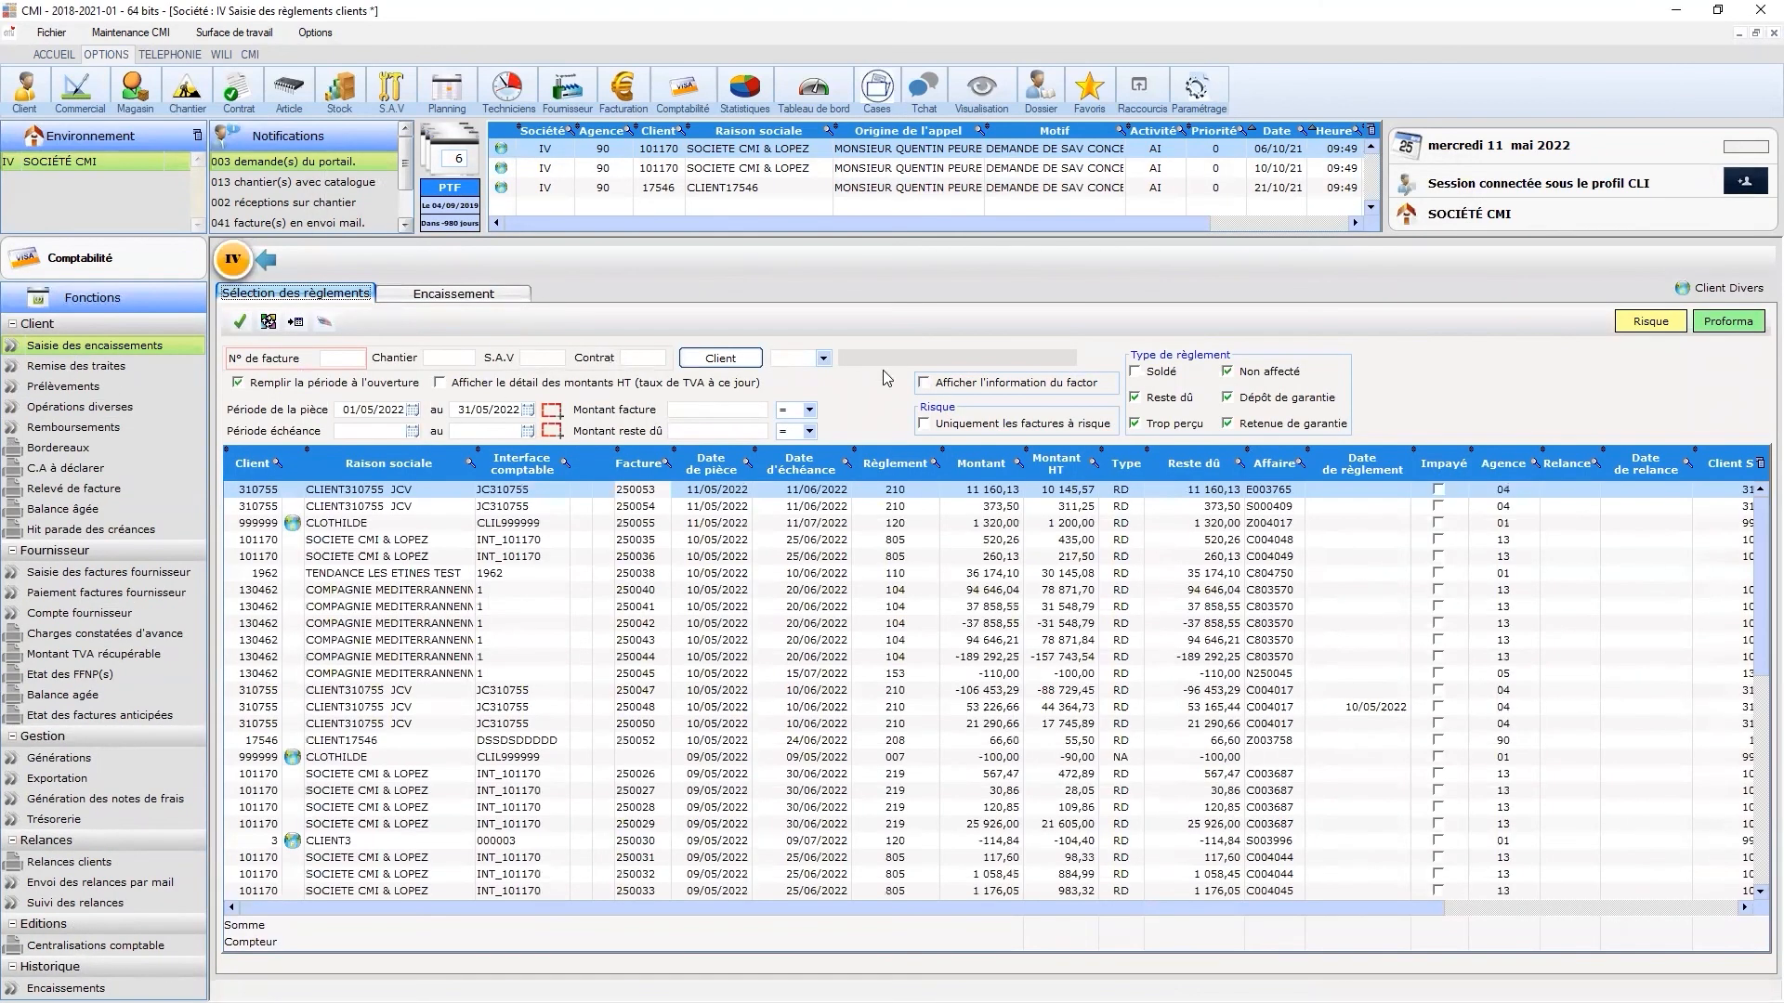
click(794, 359)
text(999999)
click(365, 410)
text(01/1)
text(31/12/2021)
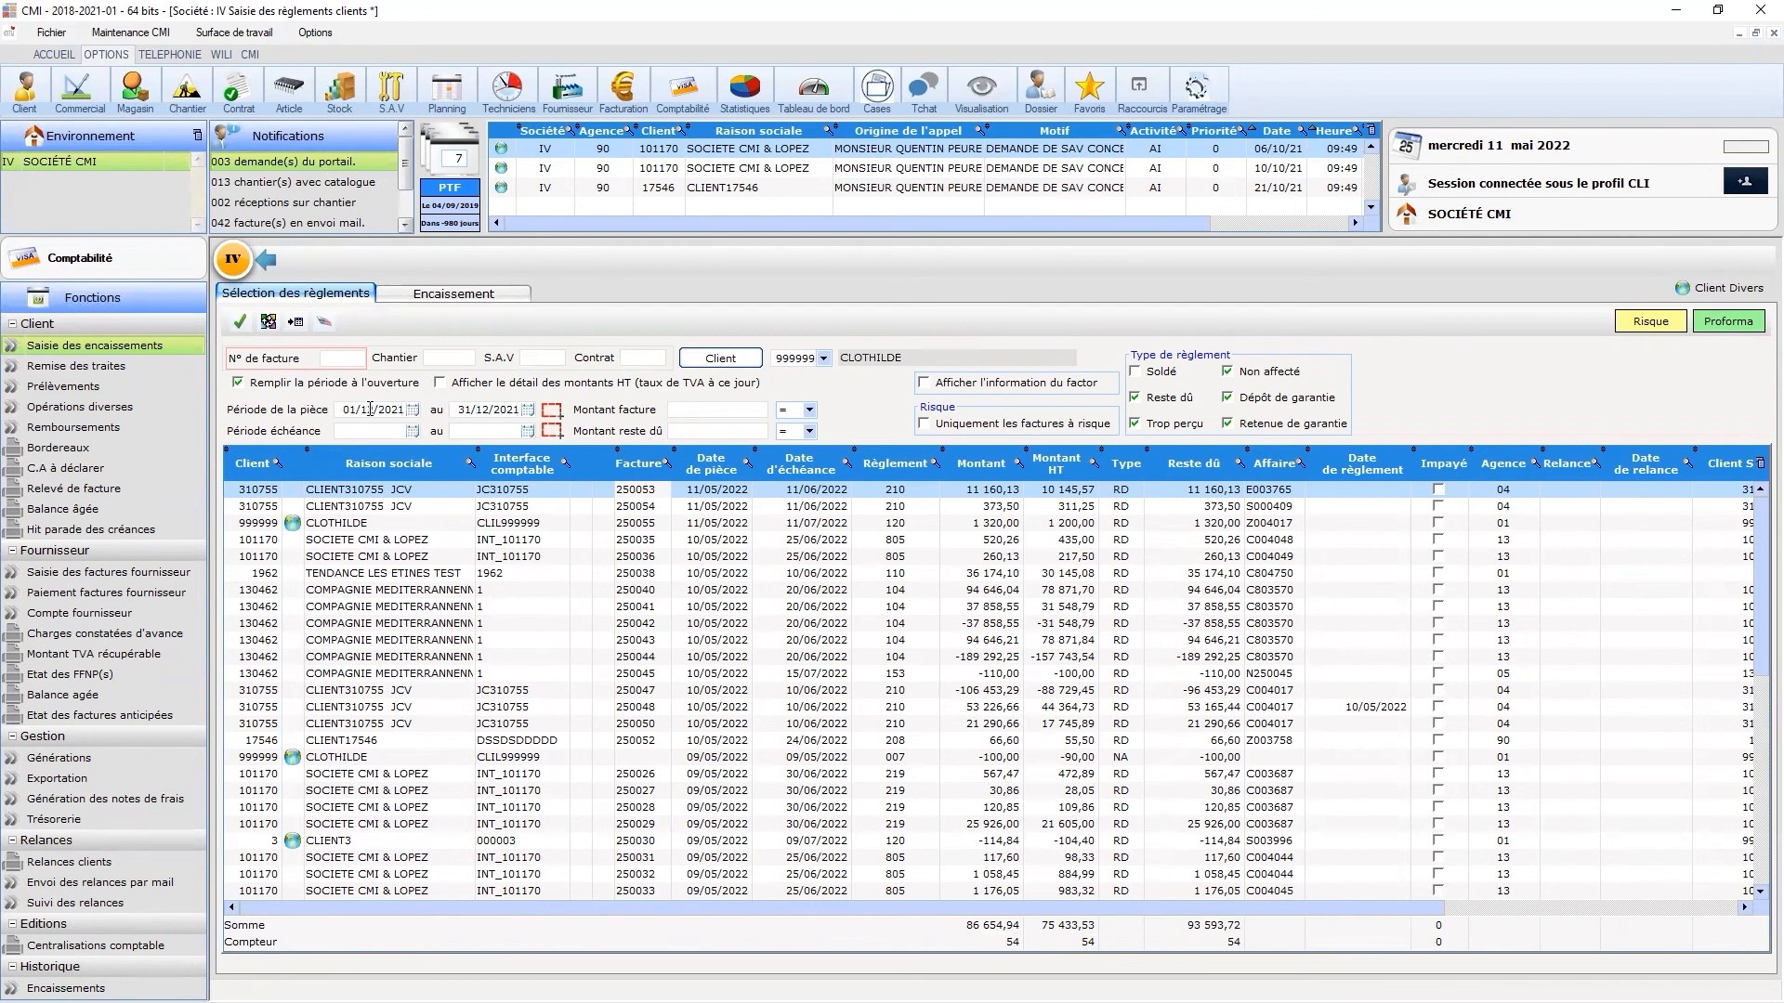
click(239, 322)
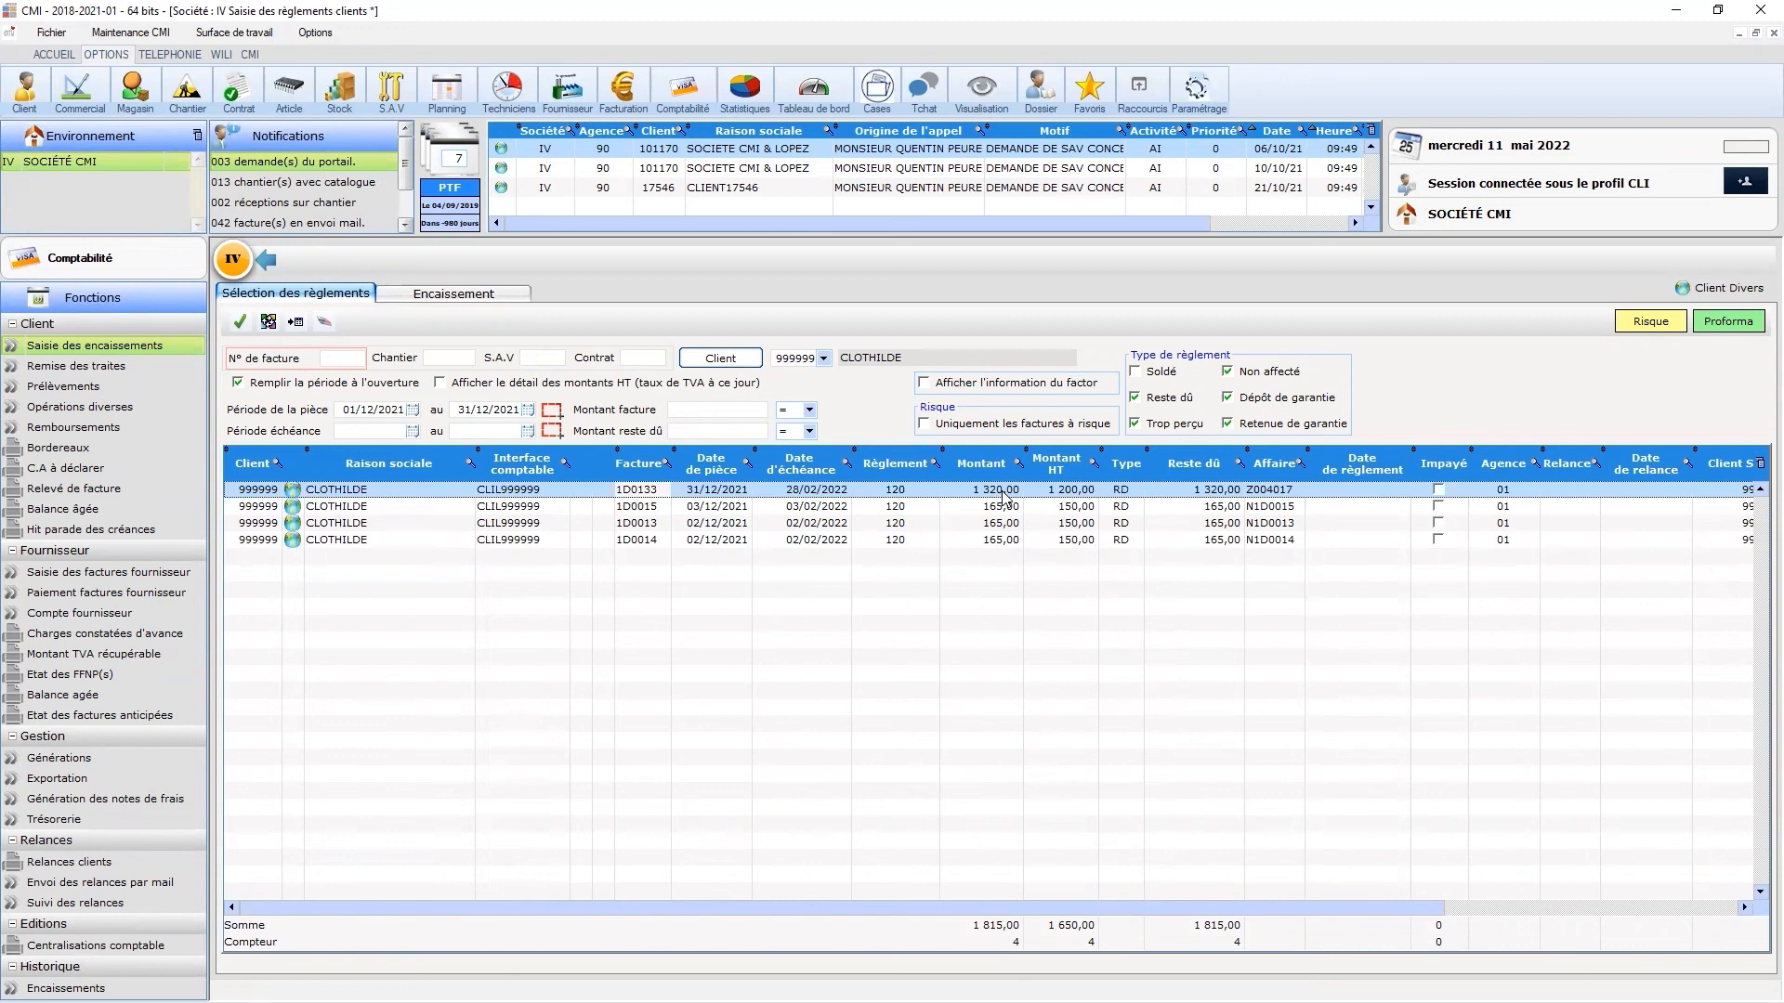
- Include settled documents (Soldé) in the payment types and refresh the customer's list
click(1135, 372)
click(245, 323)
click(240, 322)
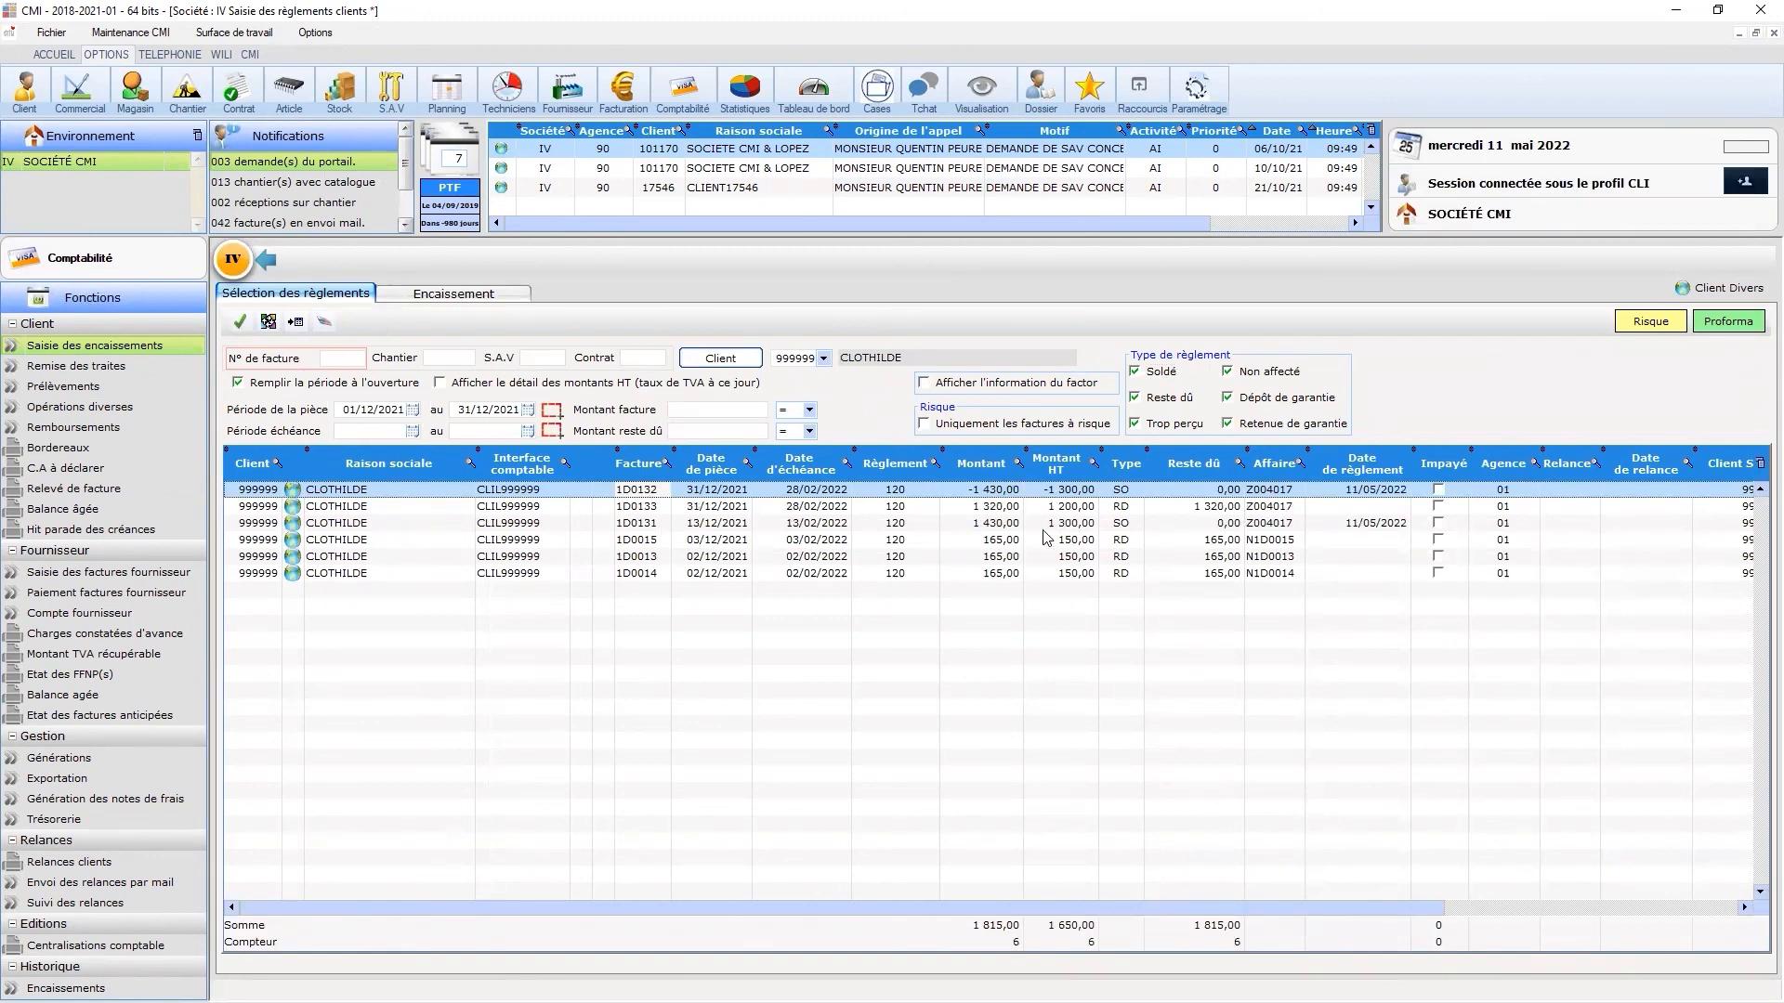
- Examine contract 4017's original and corrected invoices in the list and close the receipts entry screen
click(983, 524)
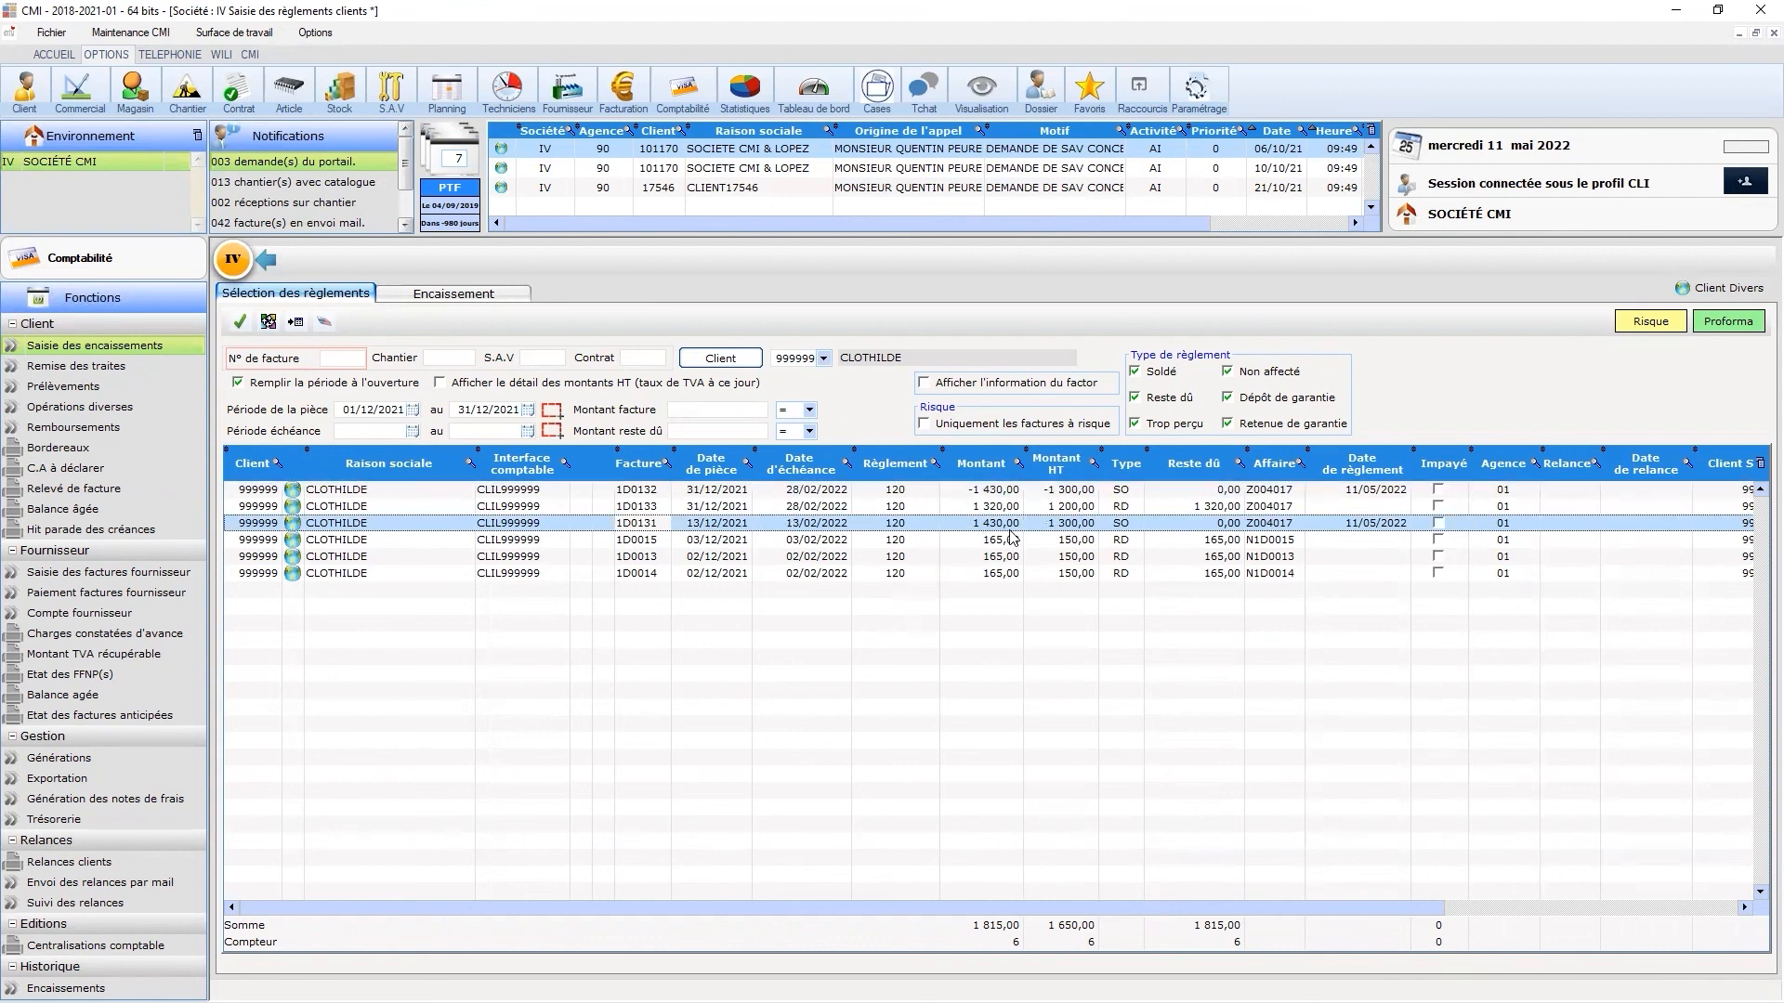
click(1000, 507)
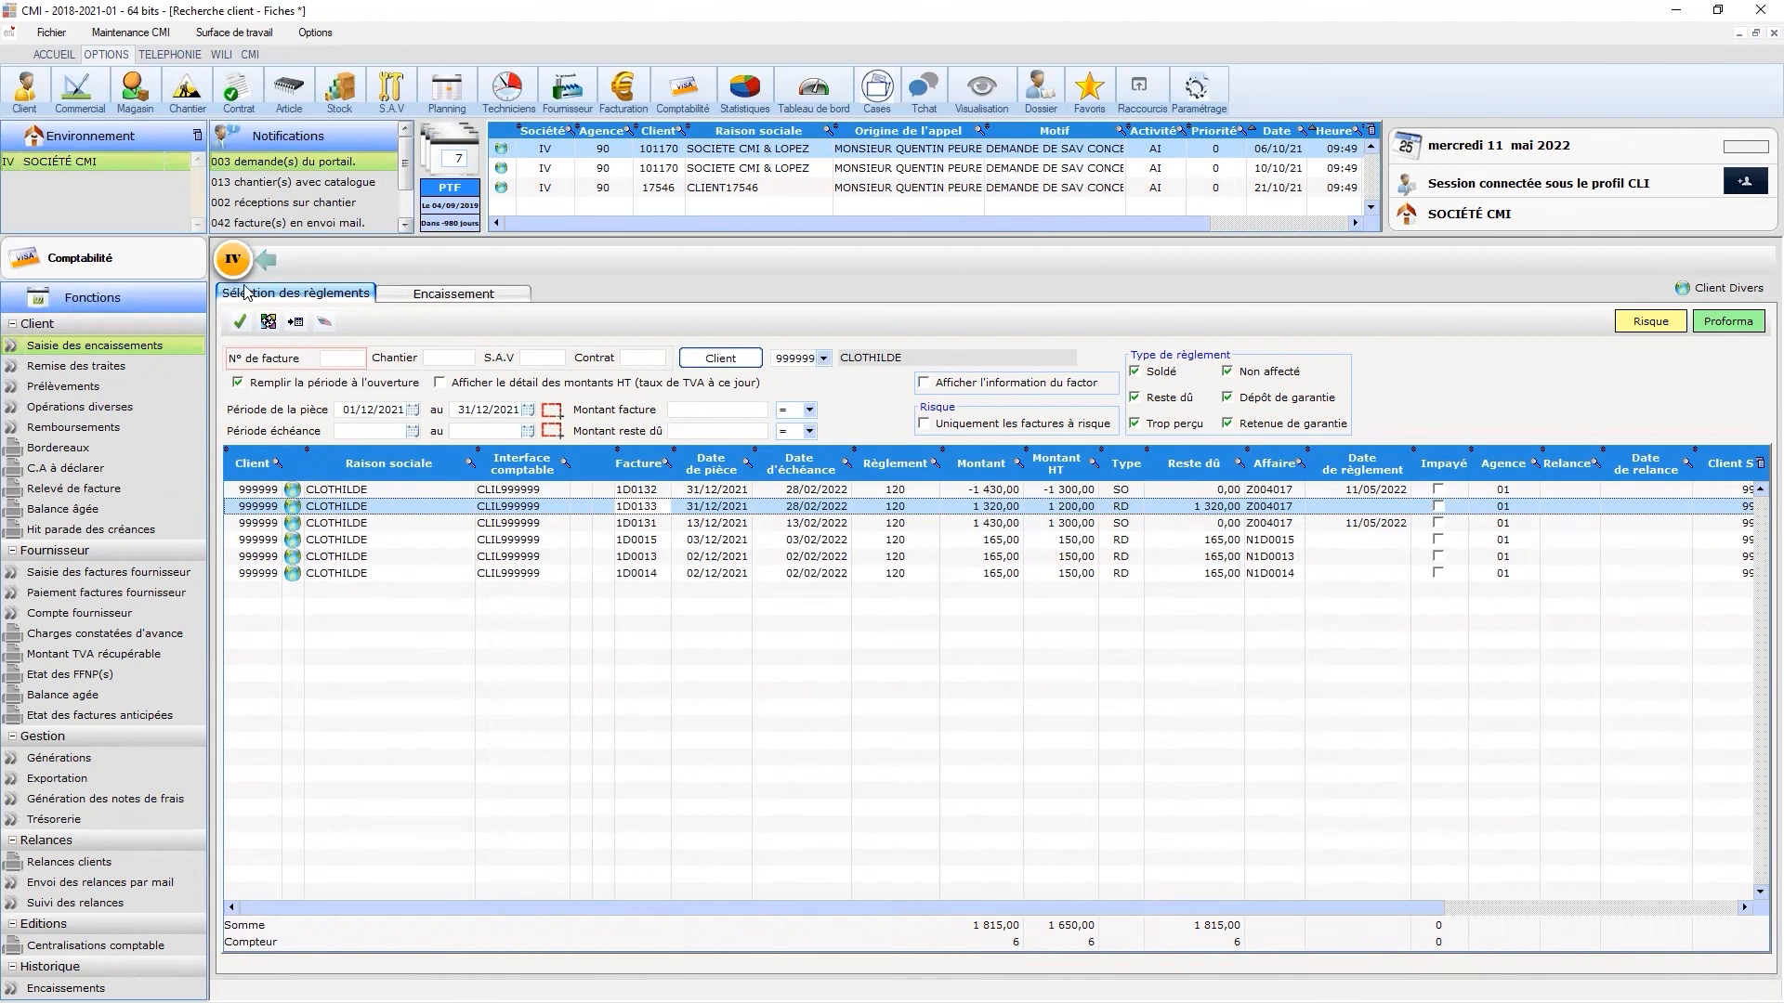
click(238, 253)
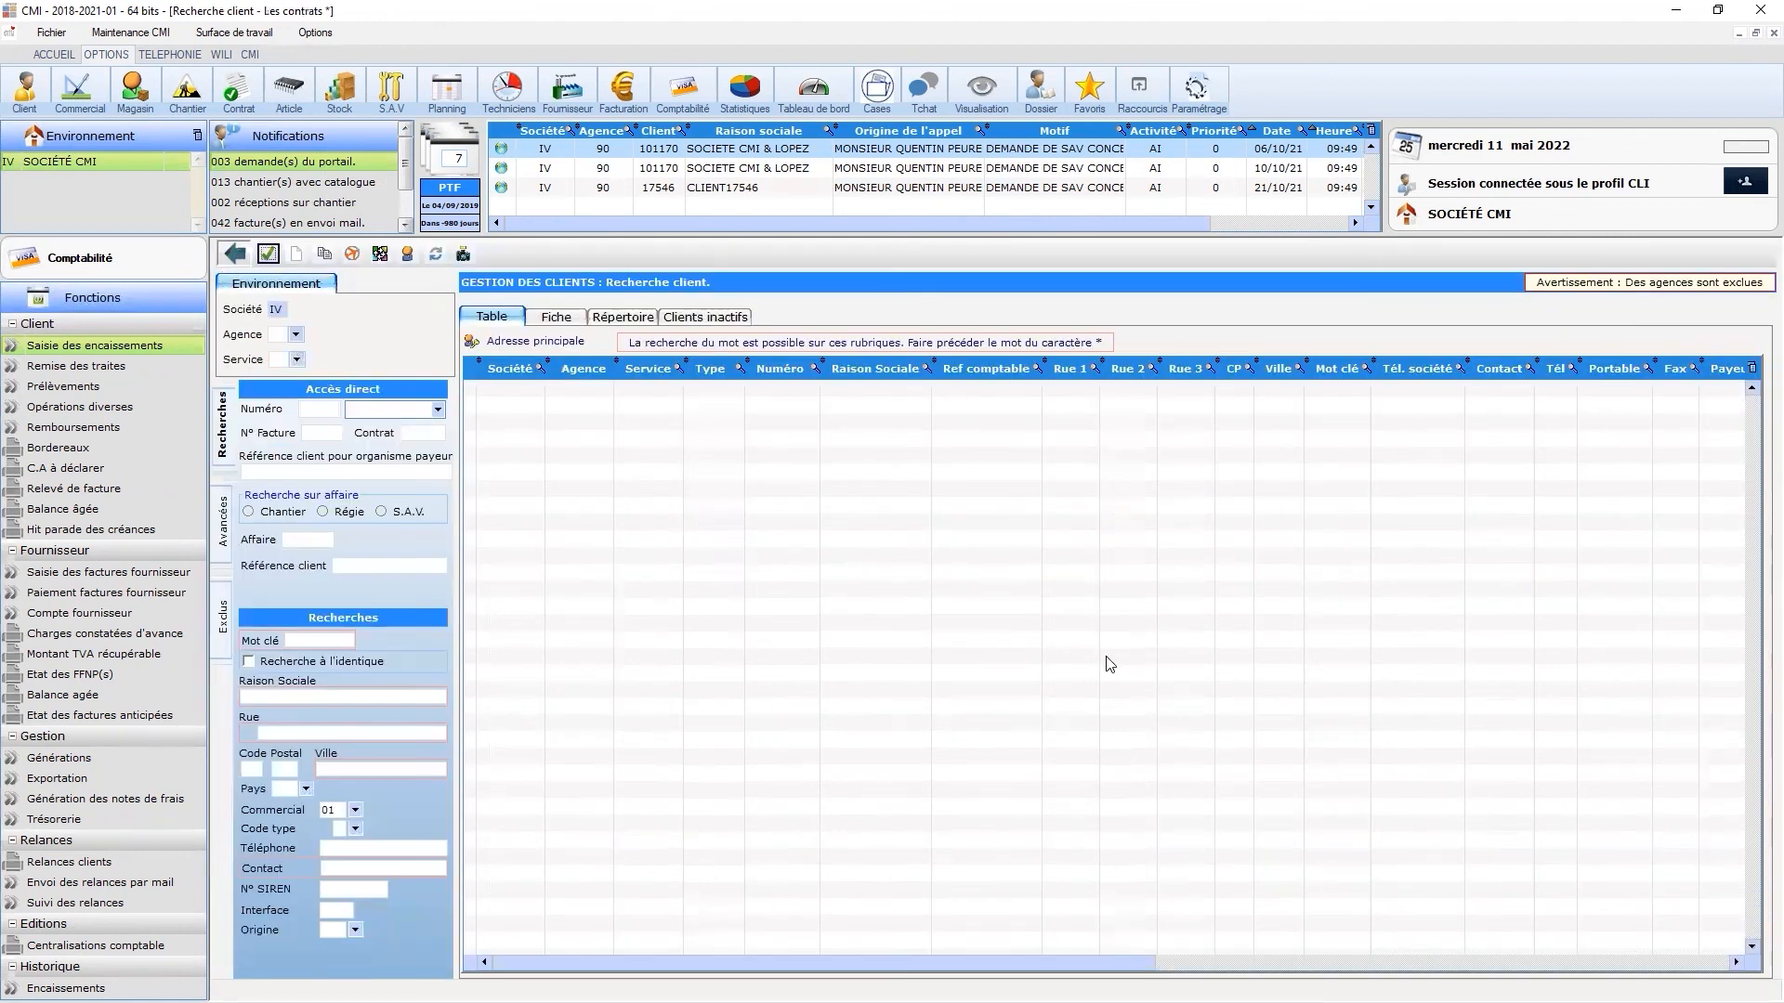